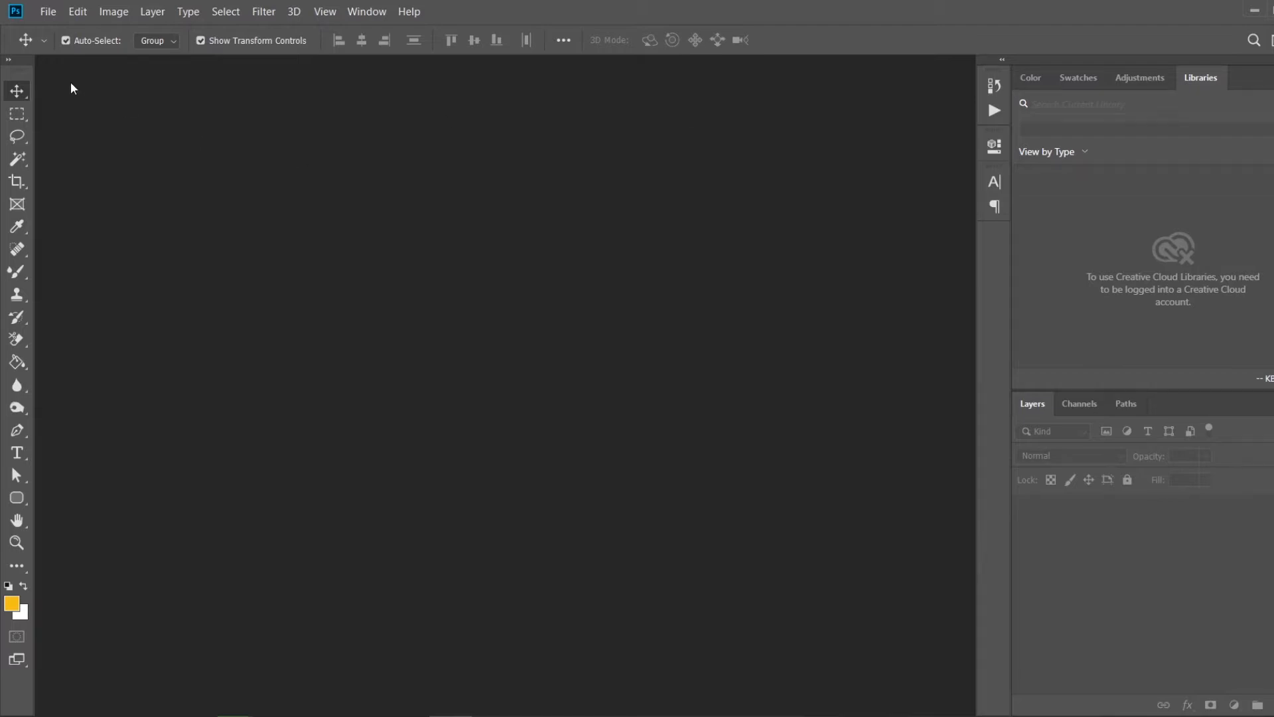
- Open the blue-sky city skyline photo from the Saved Pictures folder in Photoshop
click(16, 115)
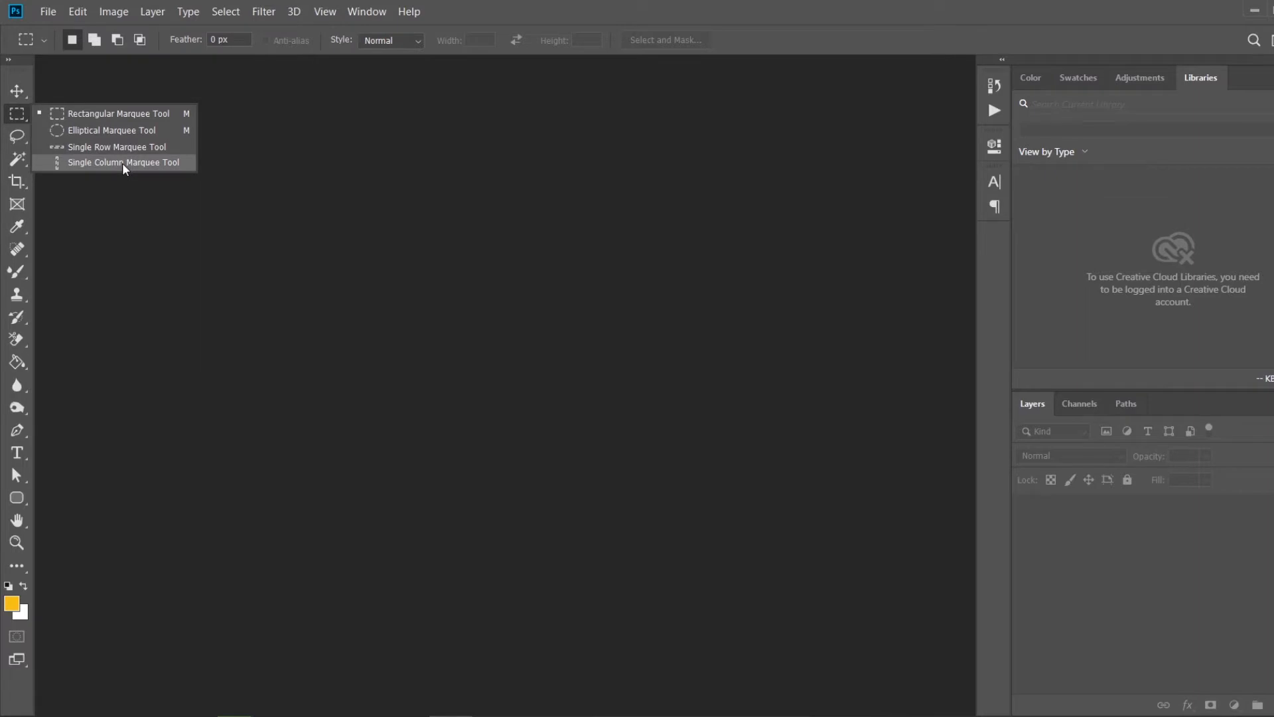
click(22, 112)
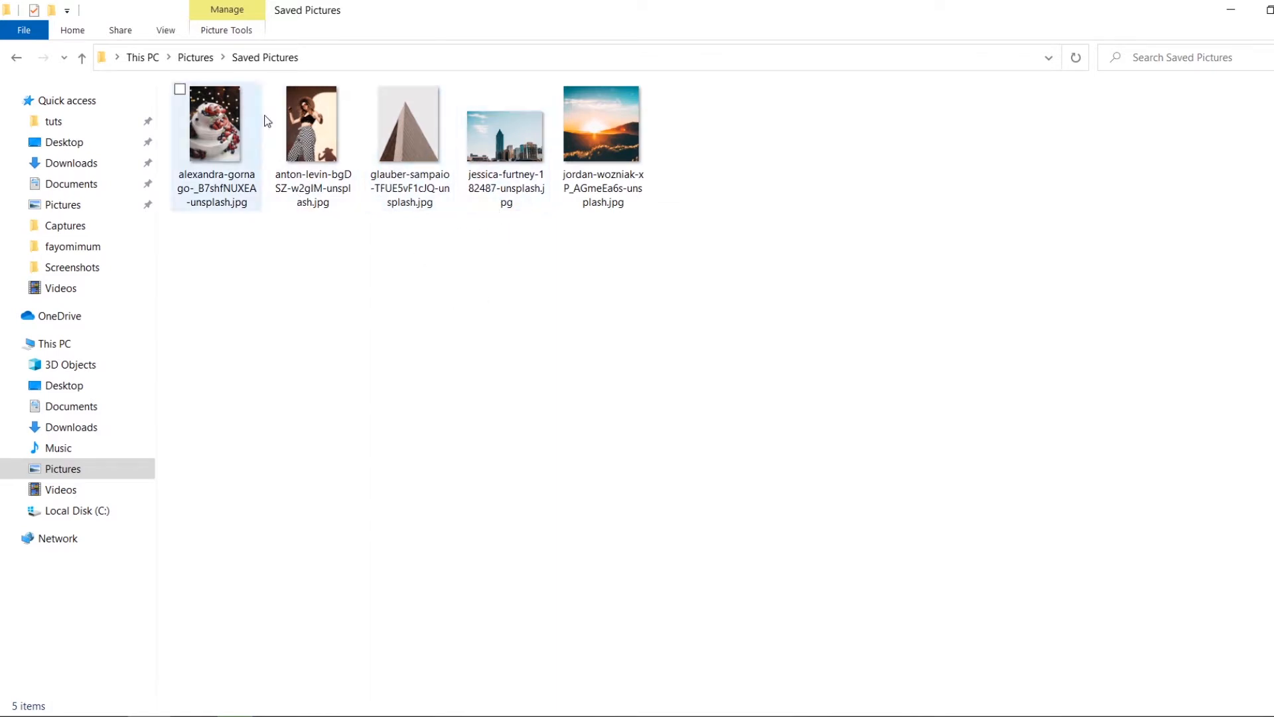
drag(511, 154, 364, 306)
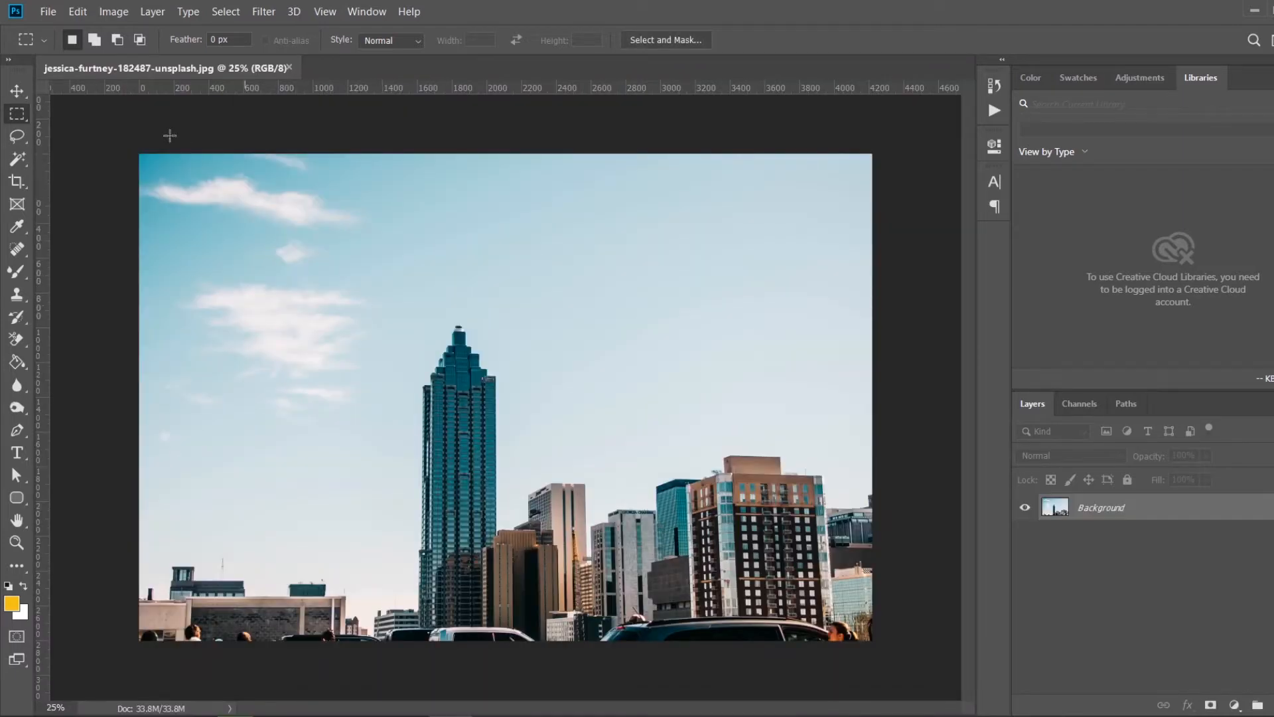
- Select a large rectangular area around the tall skyscraper with the Rectangular Marquee tool
right_click(18, 116)
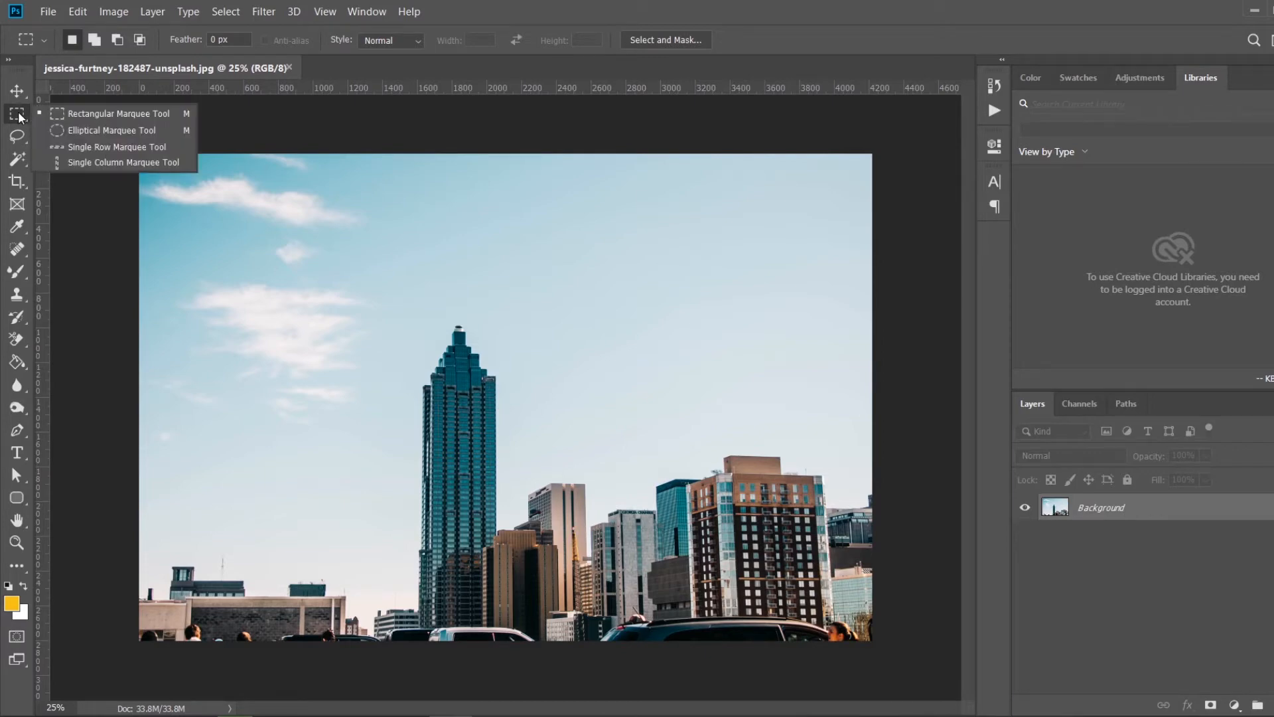
click(88, 115)
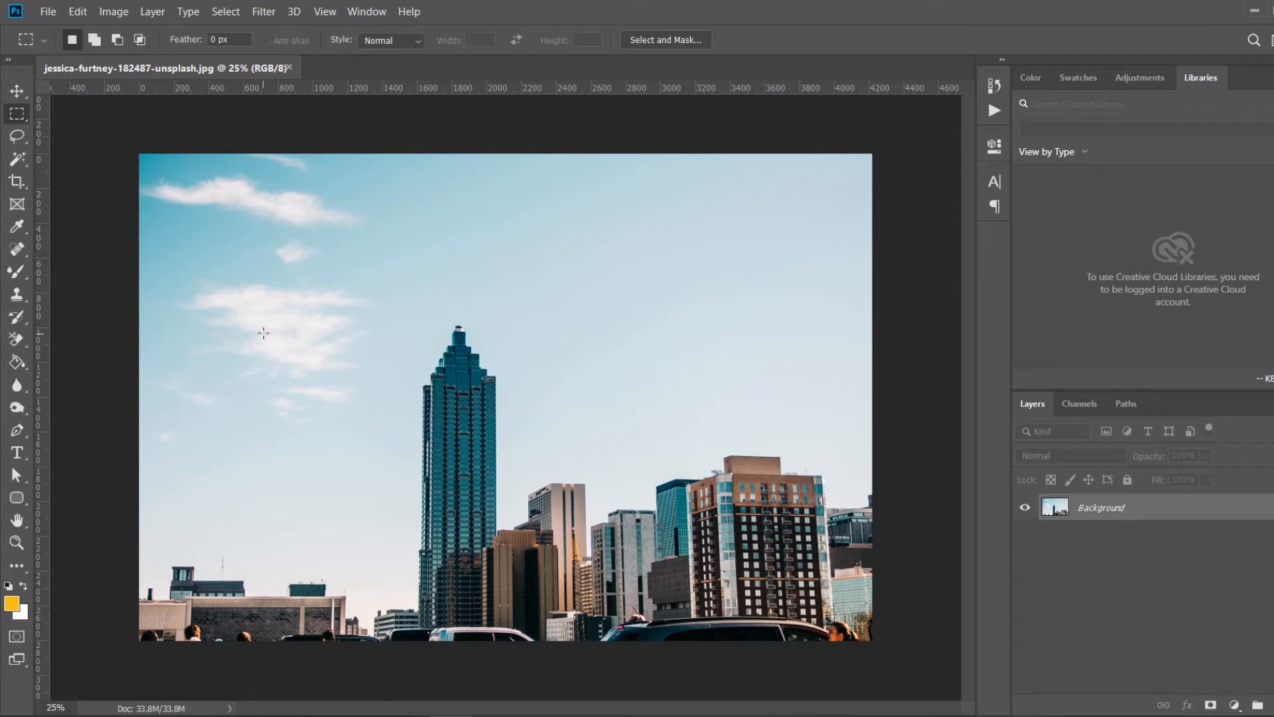
drag(238, 244, 782, 552)
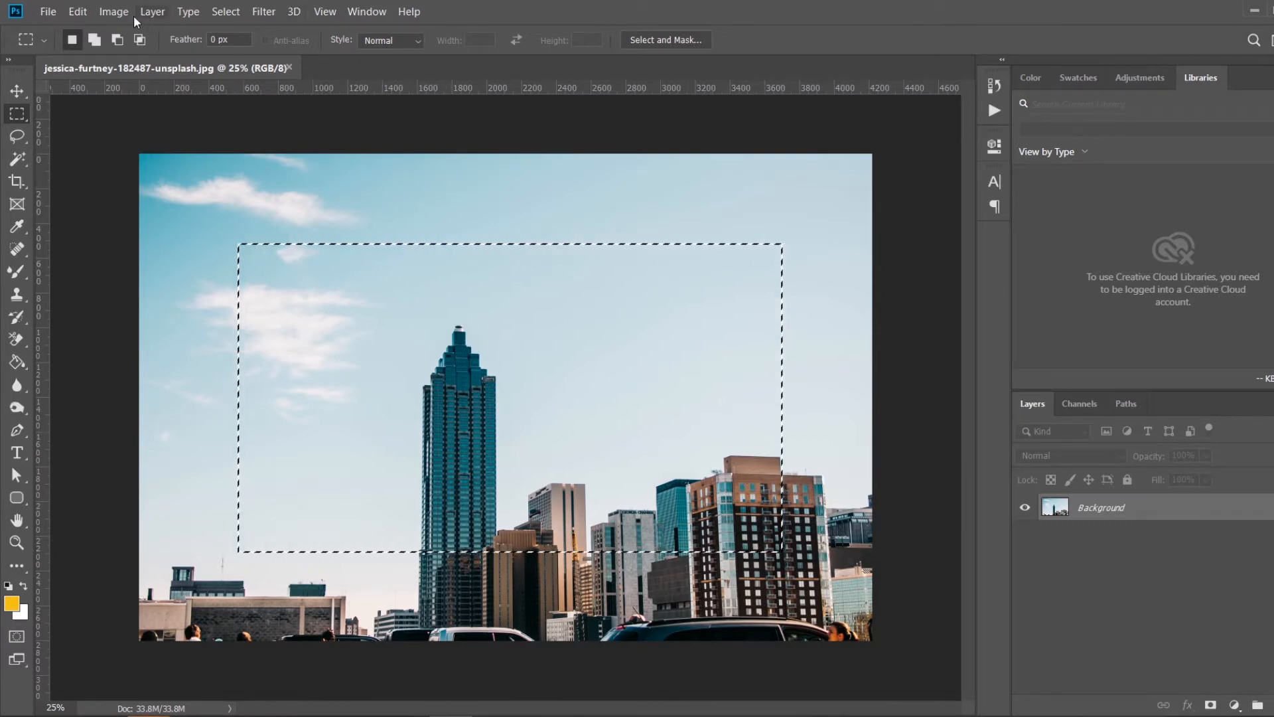
- Crop the skyline photo to the rectangular selection and undo the crop
click(112, 12)
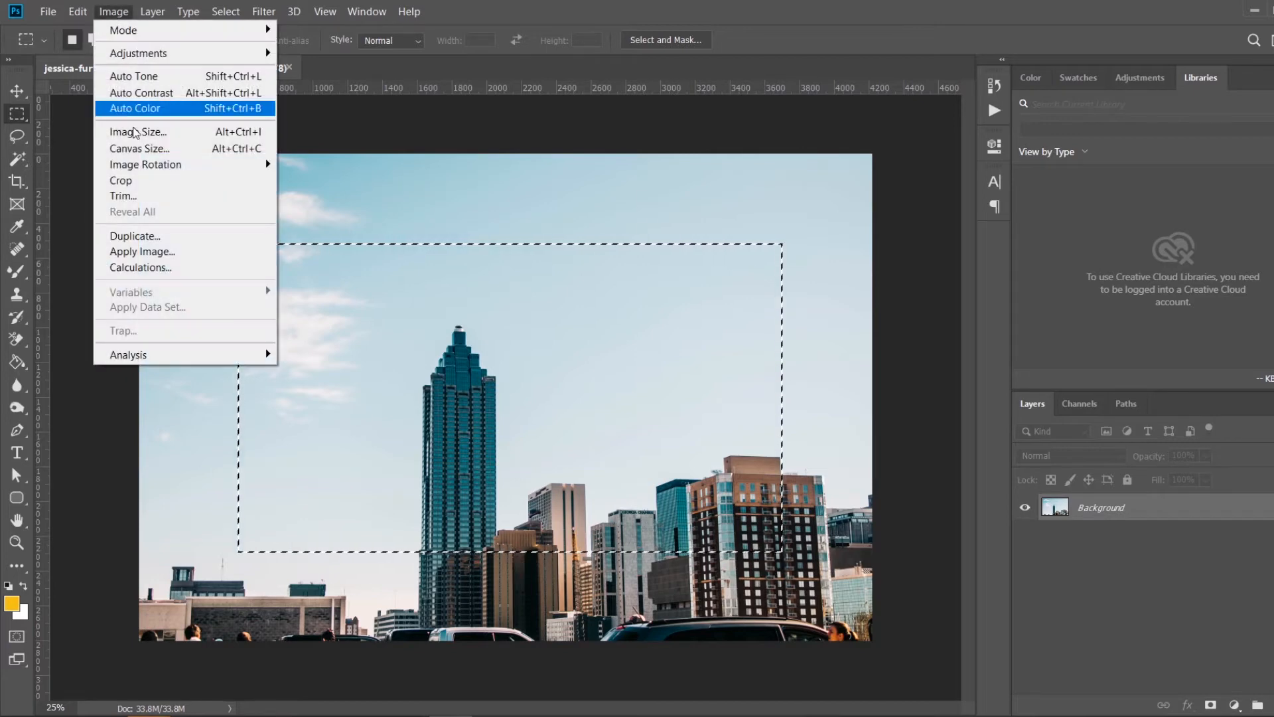
click(148, 183)
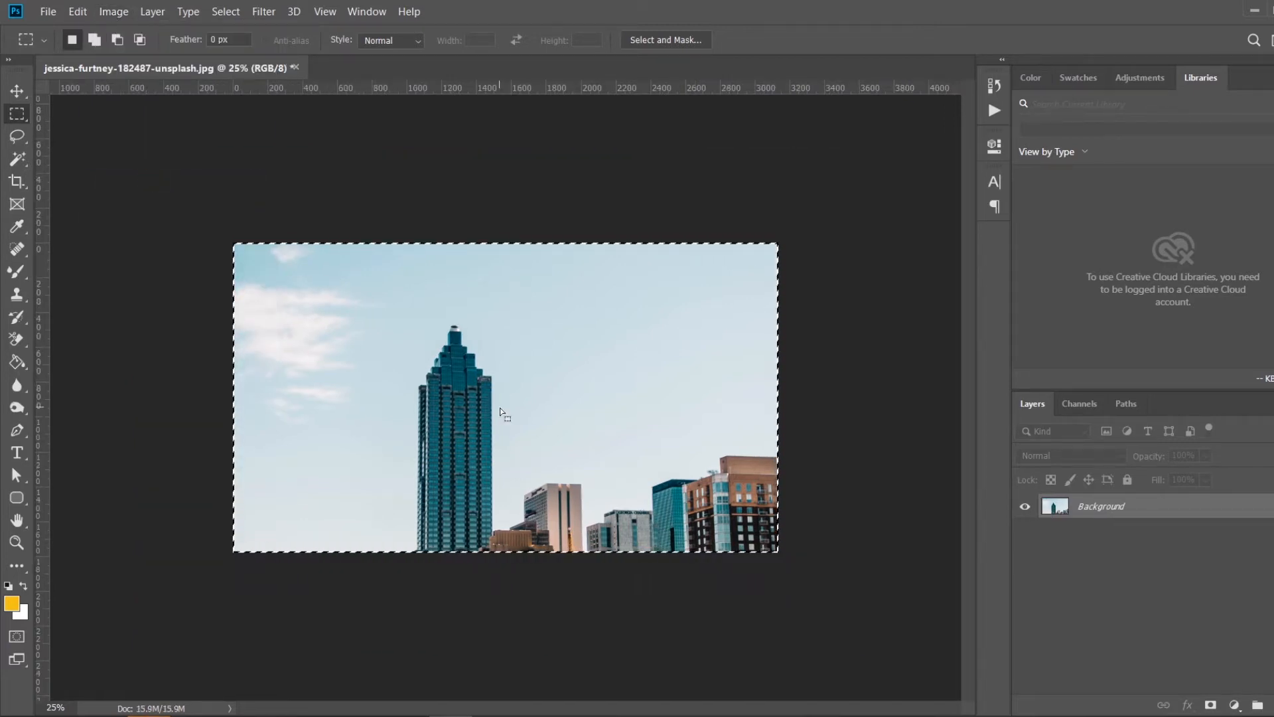
key(ctrl+z)
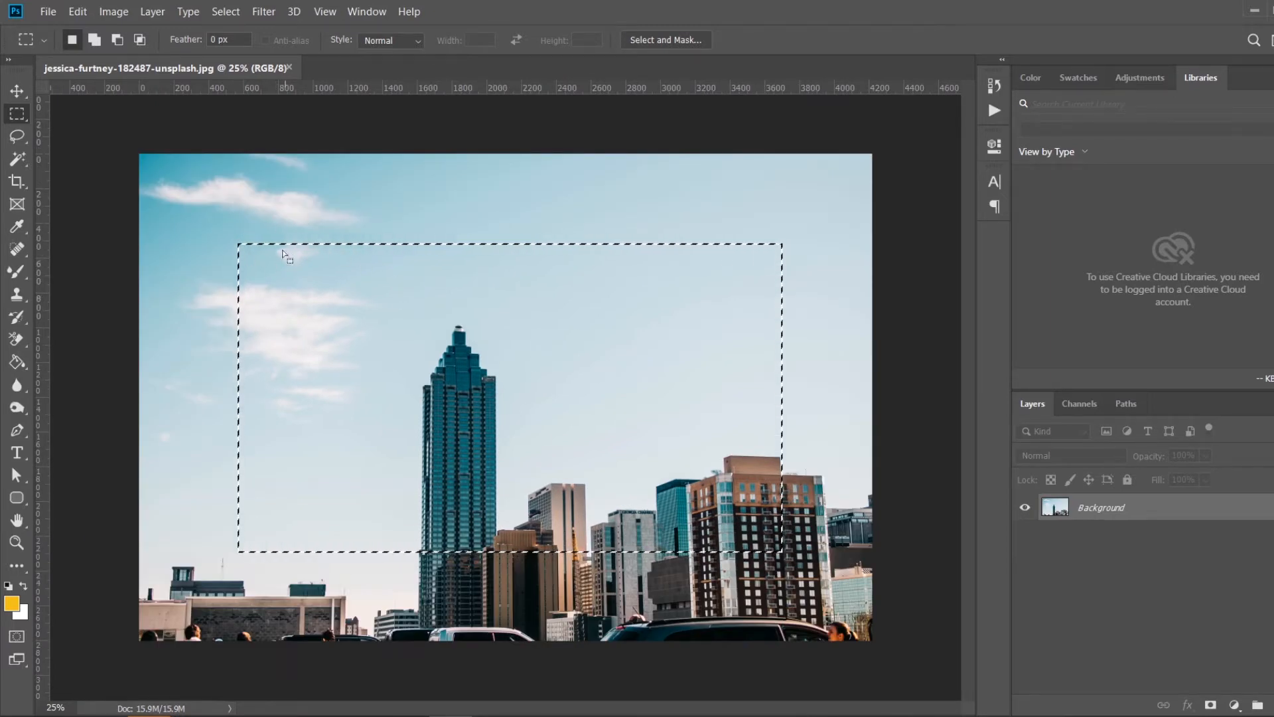
- Open the berry-topped cake photo from the Saved Pictures folder as a second document
right_click(17, 113)
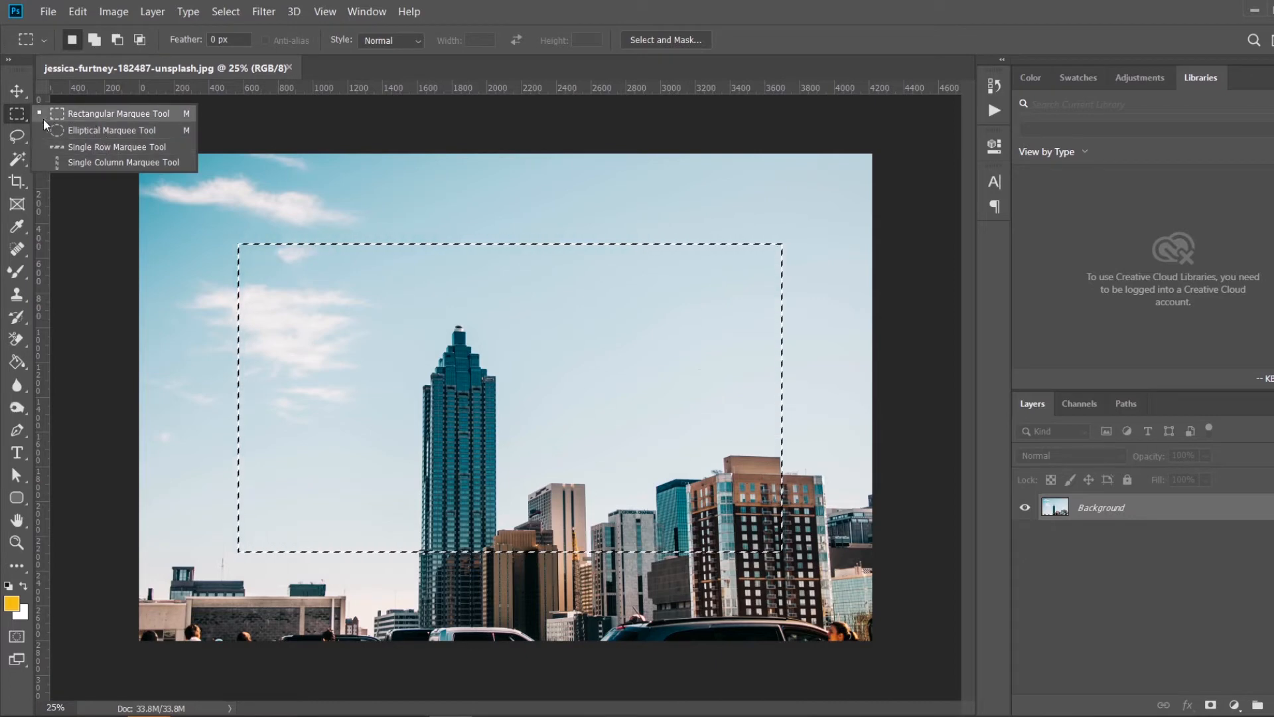
click(106, 114)
mouse_move(155, 708)
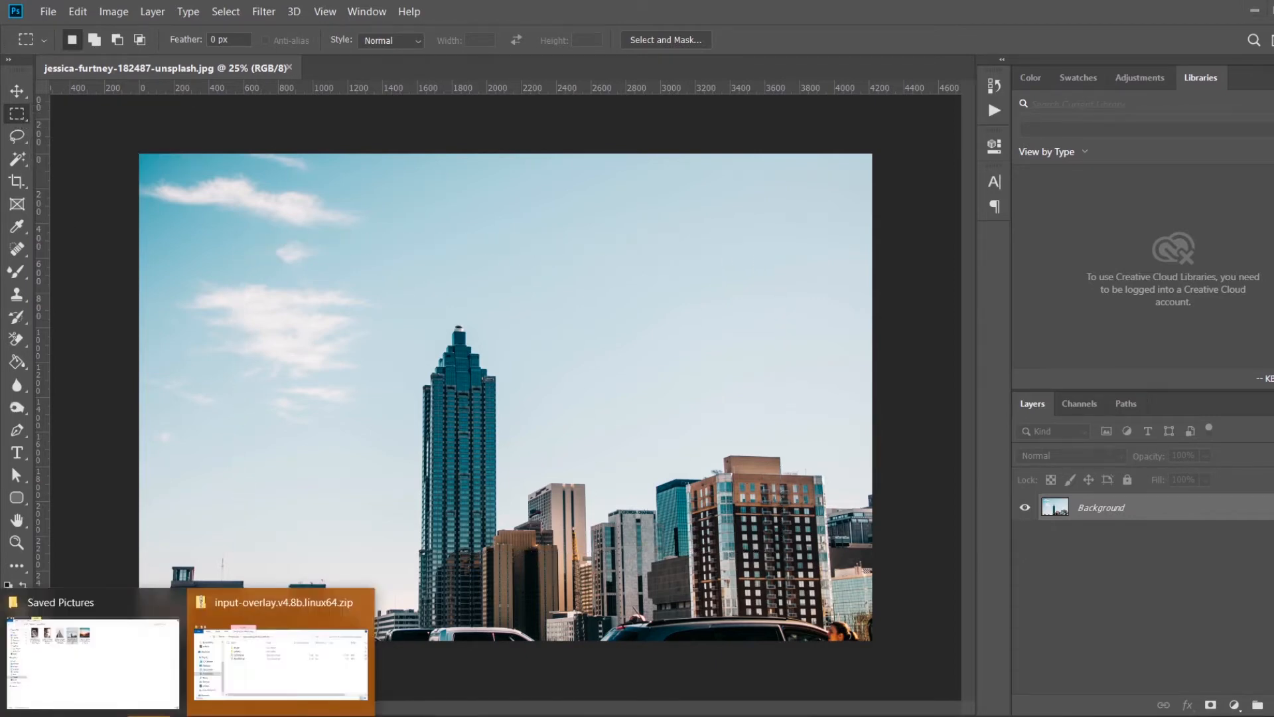
click(128, 680)
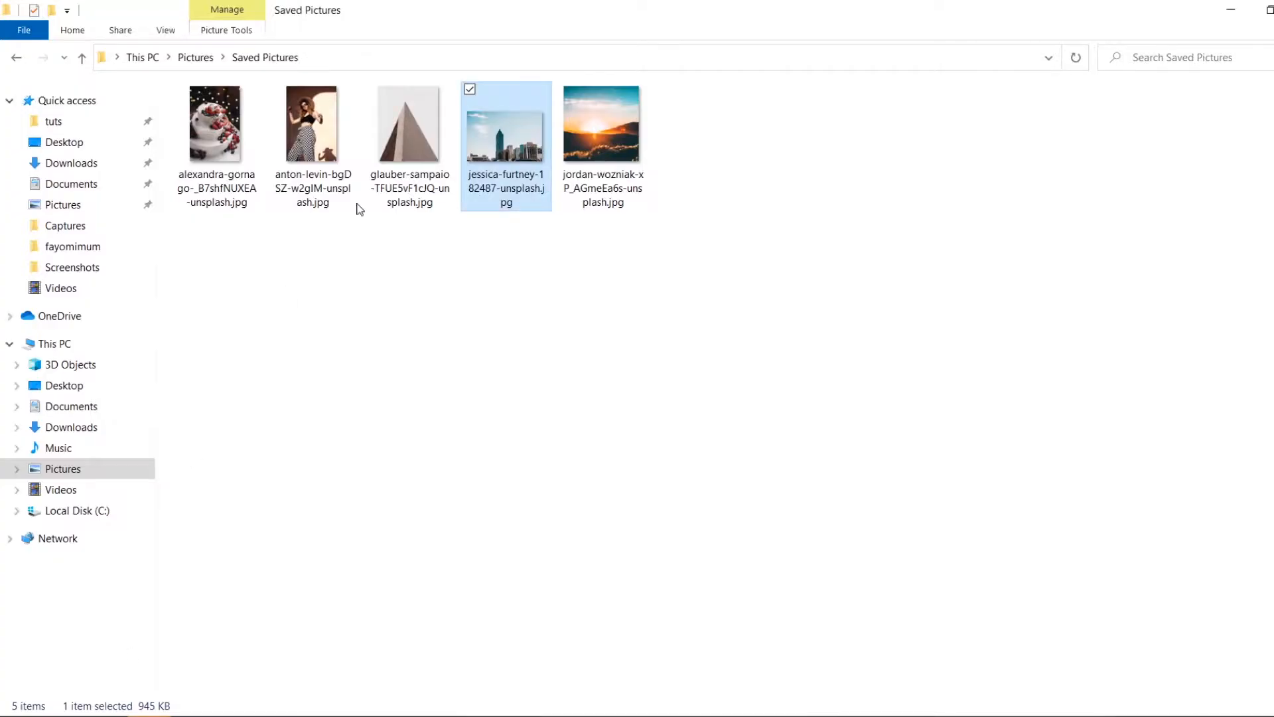
click(214, 145)
drag(214, 145, 361, 68)
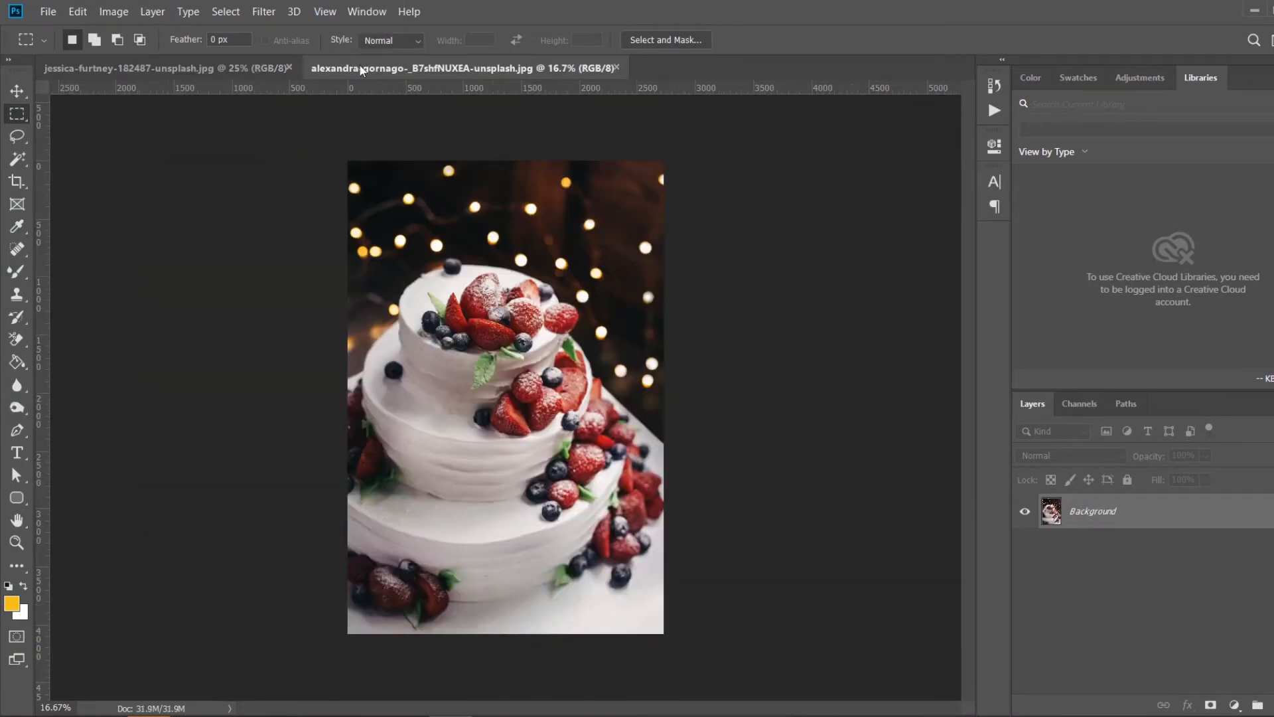
- Draw a circular selection from its centre around the upper part of the cake with the Elliptical Marquee tool
right_click(19, 113)
click(73, 146)
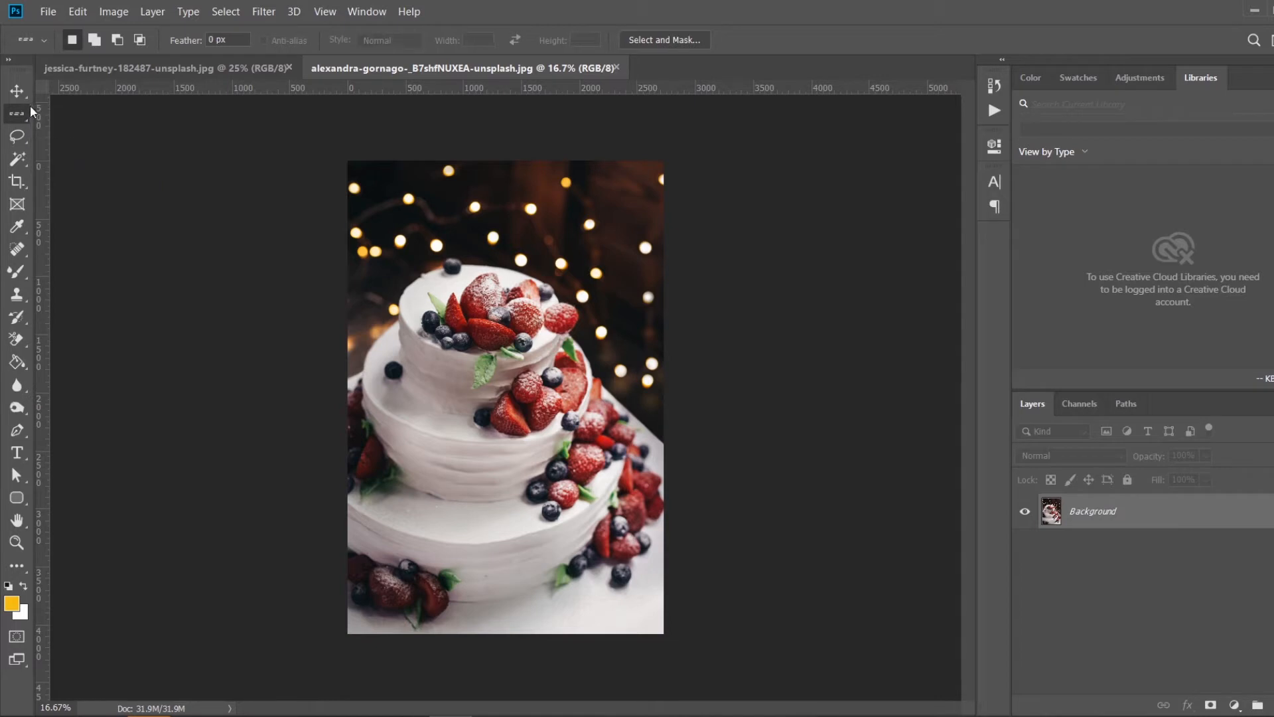
right_click(23, 114)
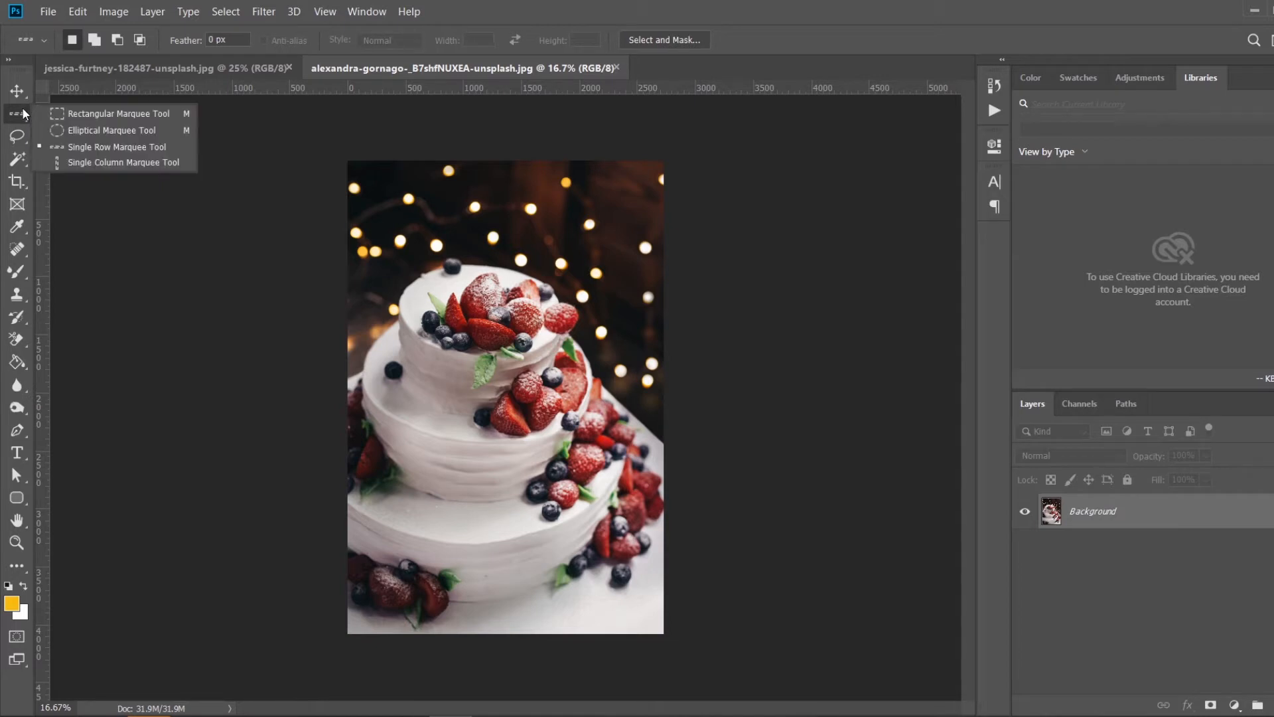
click(66, 130)
mouse_move(441, 311)
mouse_down()
mouse_move(564, 473)
mouse_move(620, 496)
mouse_move(616, 458)
mouse_move(464, 482)
mouse_move(430, 359)
mouse_move(536, 446)
mouse_move(702, 645)
mouse_move(751, 460)
mouse_move(756, 495)
mouse_move(561, 514)
mouse_move(325, 488)
mouse_move(570, 398)
mouse_move(696, 480)
mouse_move(635, 453)
mouse_move(700, 555)
mouse_move(745, 593)
mouse_move(657, 495)
mouse_move(728, 590)
mouse_move(709, 576)
mouse_move(706, 634)
mouse_move(788, 648)
mouse_move(652, 494)
mouse_move(499, 389)
mouse_move(433, 333)
mouse_move(430, 311)
mouse_move(756, 662)
mouse_move(863, 687)
mouse_move(737, 594)
mouse_move(690, 523)
mouse_move(847, 691)
mouse_move(680, 430)
mouse_move(635, 414)
mouse_move(760, 539)
mouse_move(501, 395)
mouse_move(460, 339)
mouse_move(586, 461)
mouse_move(749, 564)
mouse_move(644, 488)
mouse_move(570, 395)
mouse_move(507, 364)
mouse_move(730, 576)
mouse_move(654, 550)
mouse_move(548, 414)
mouse_move(661, 544)
mouse_move(614, 494)
mouse_up()
key(shift)
key(alt)
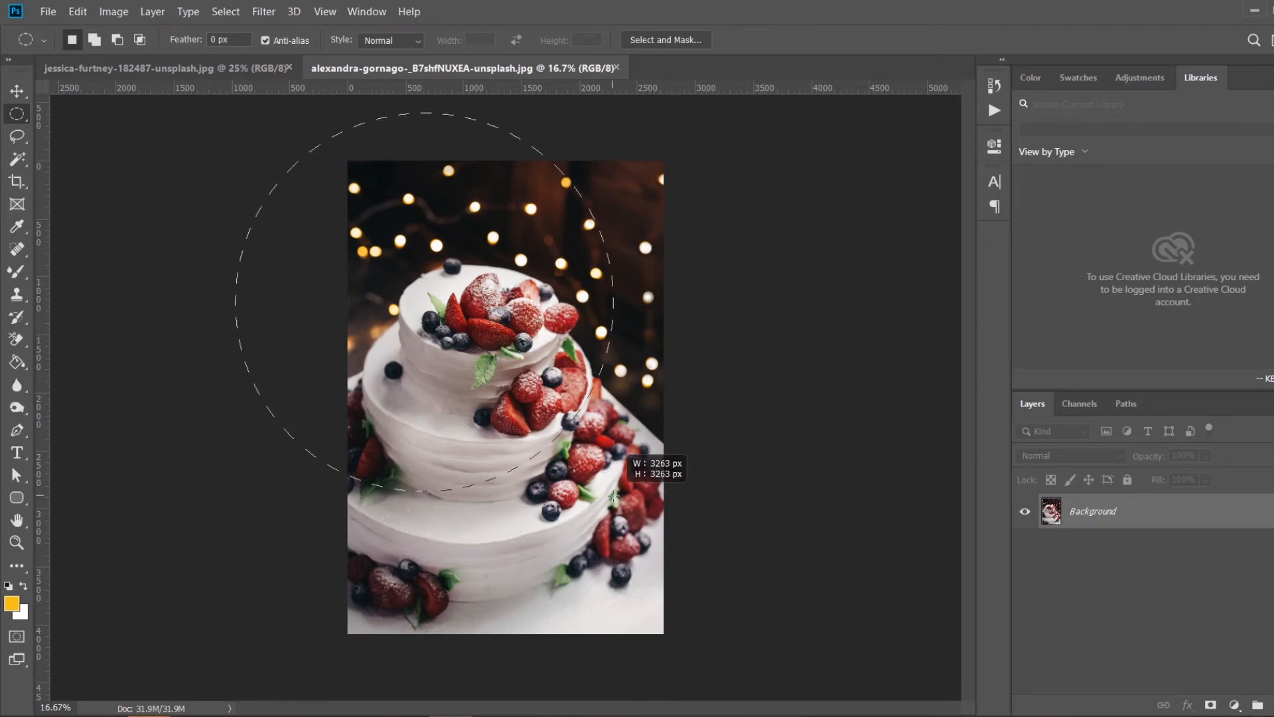
mouse_move(613, 494)
mouse_down()
mouse_move(671, 533)
mouse_move(584, 479)
mouse_move(552, 442)
mouse_move(635, 495)
mouse_move(588, 465)
mouse_up()
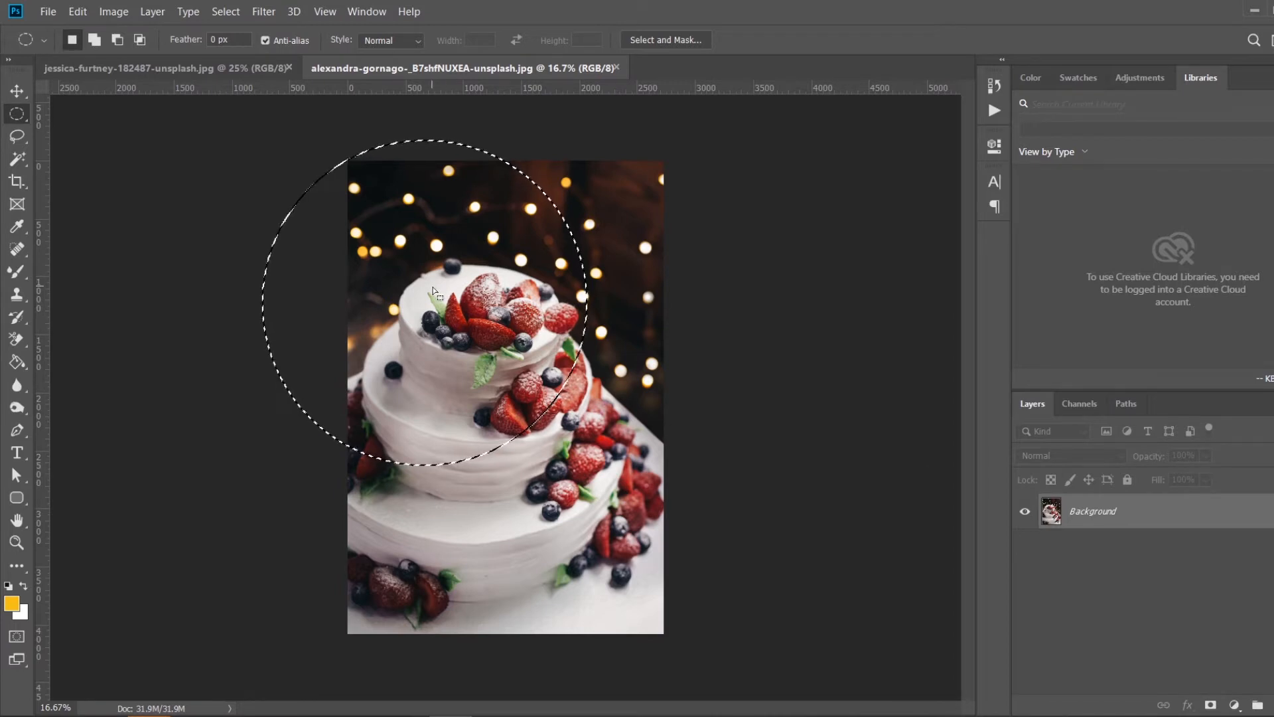
- Copy the circular selection to a new layer and hide the Background layer
right_click(432, 292)
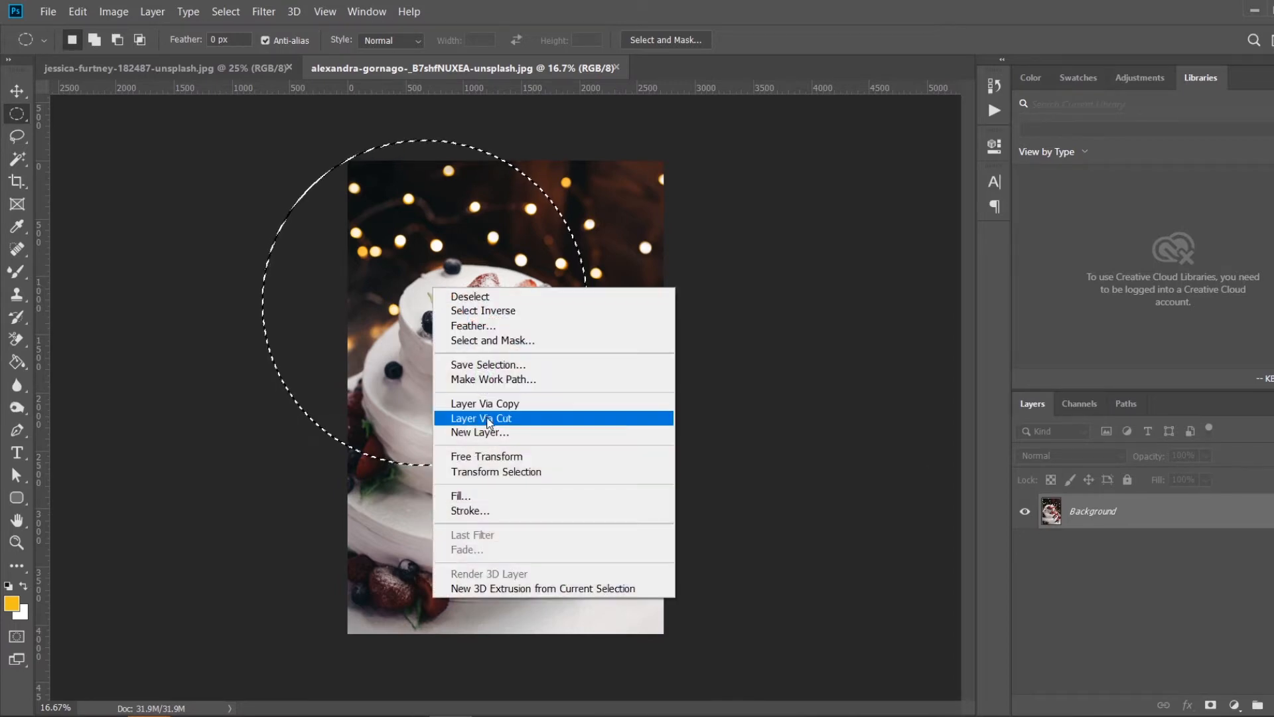
click(525, 406)
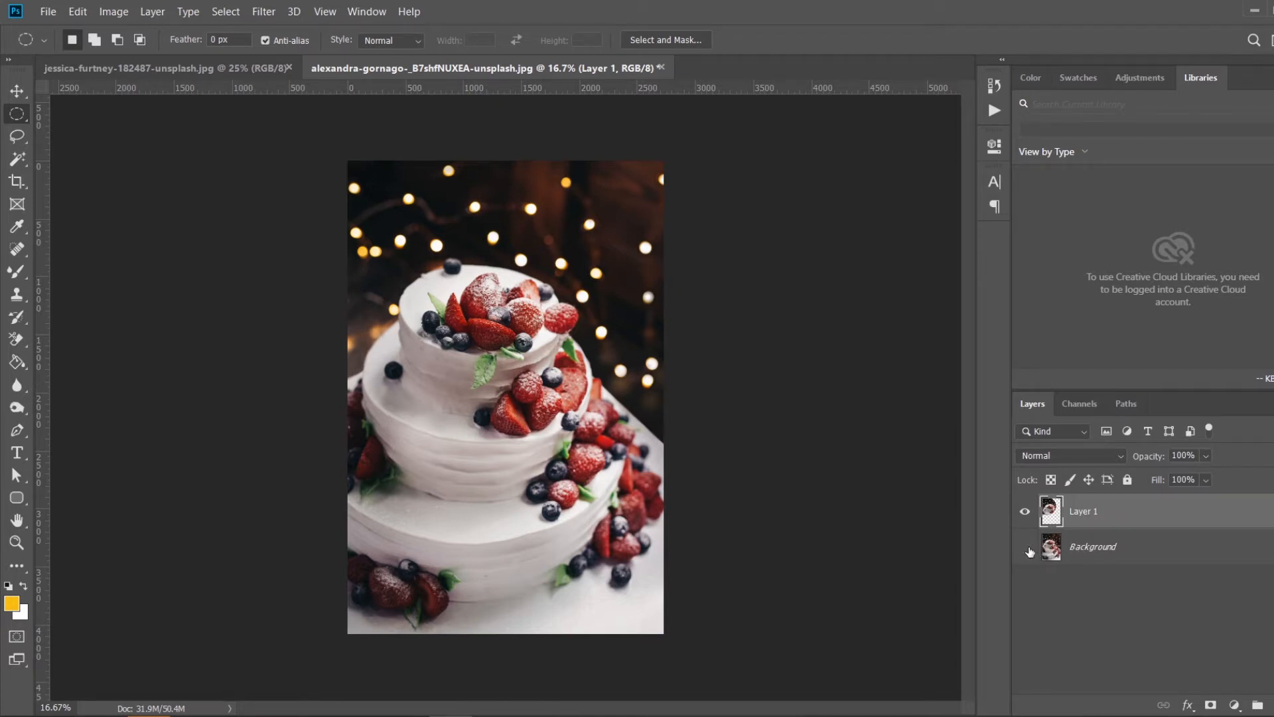
click(1028, 548)
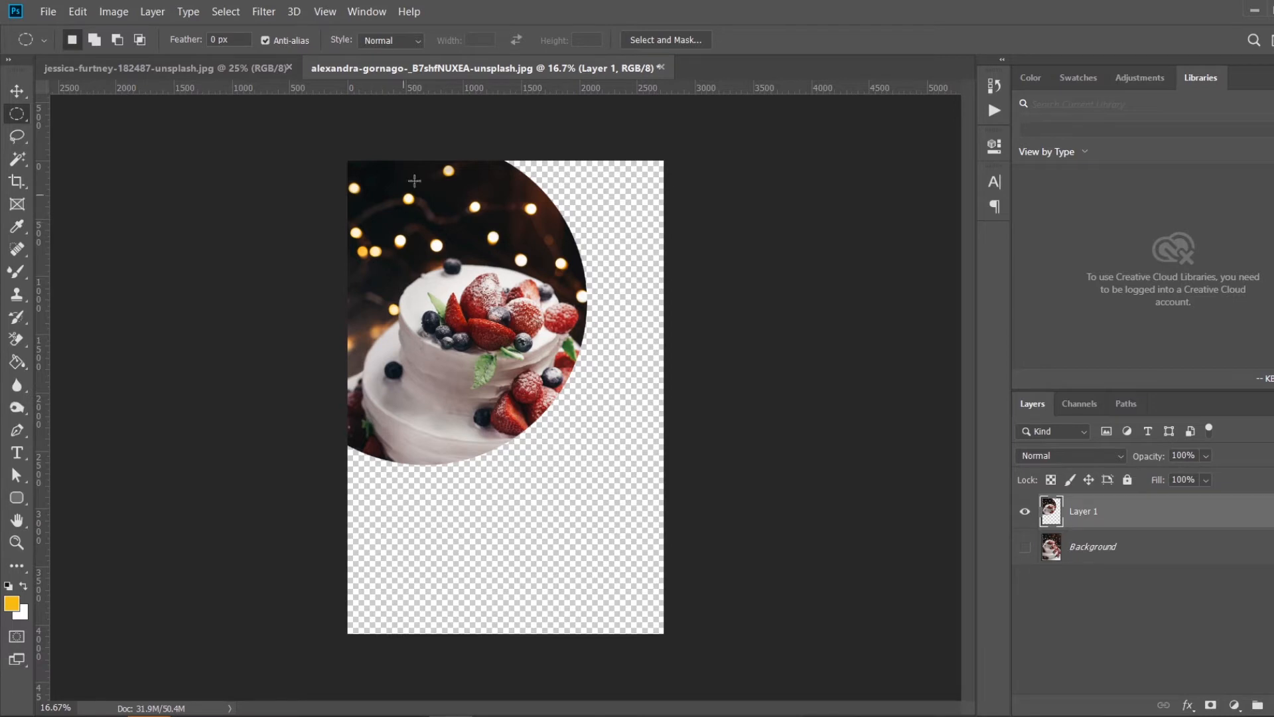
click(196, 69)
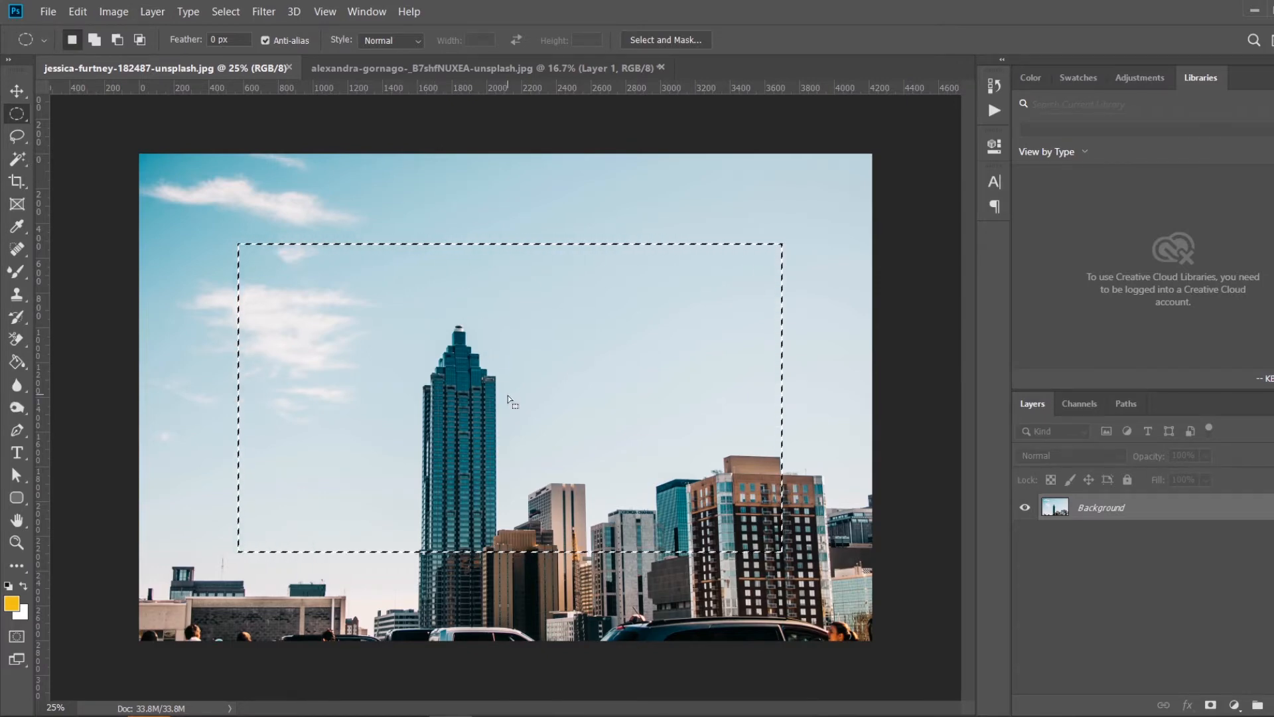
click(542, 71)
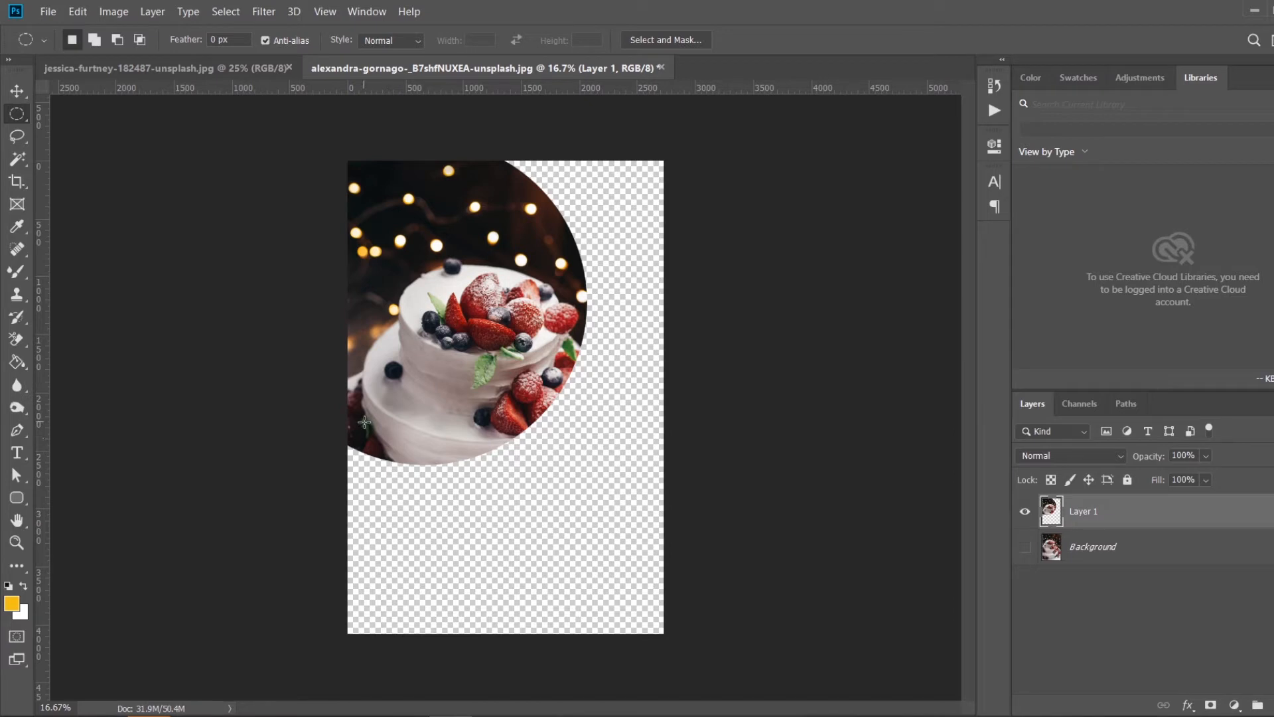
- Add the text "Cake" in the empty area below the circular cake cutout
click(16, 453)
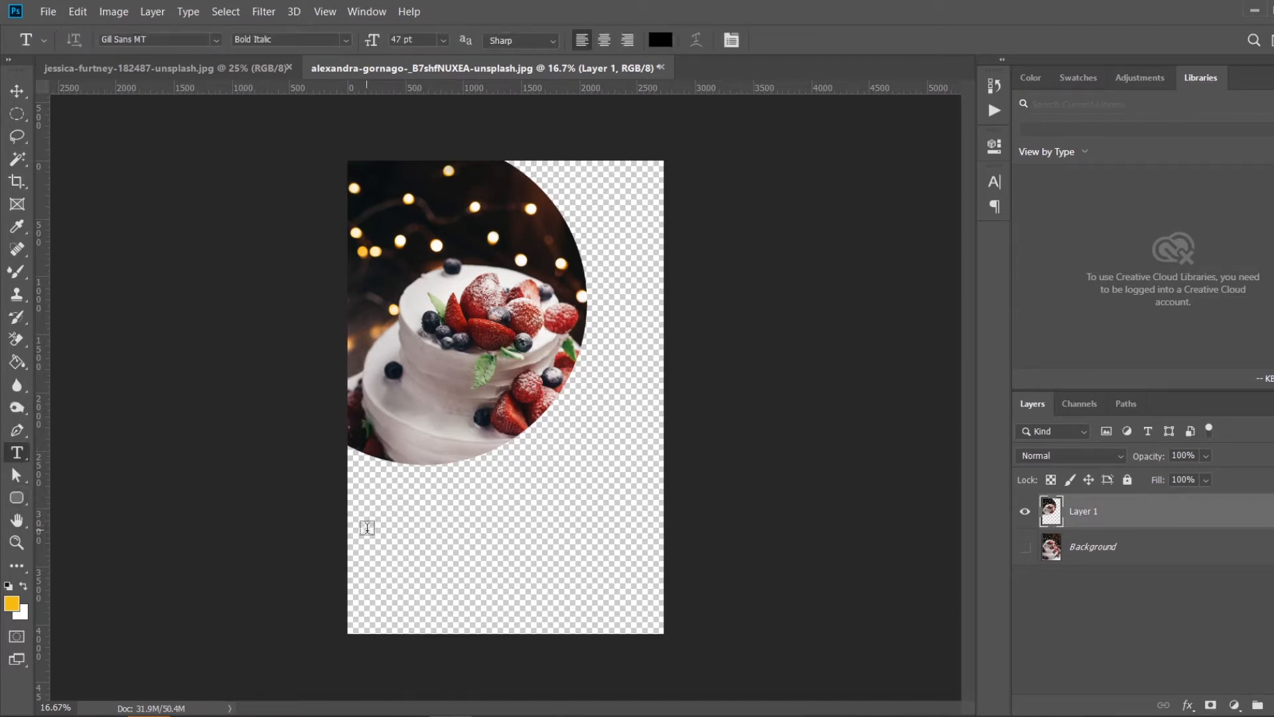
click(367, 528)
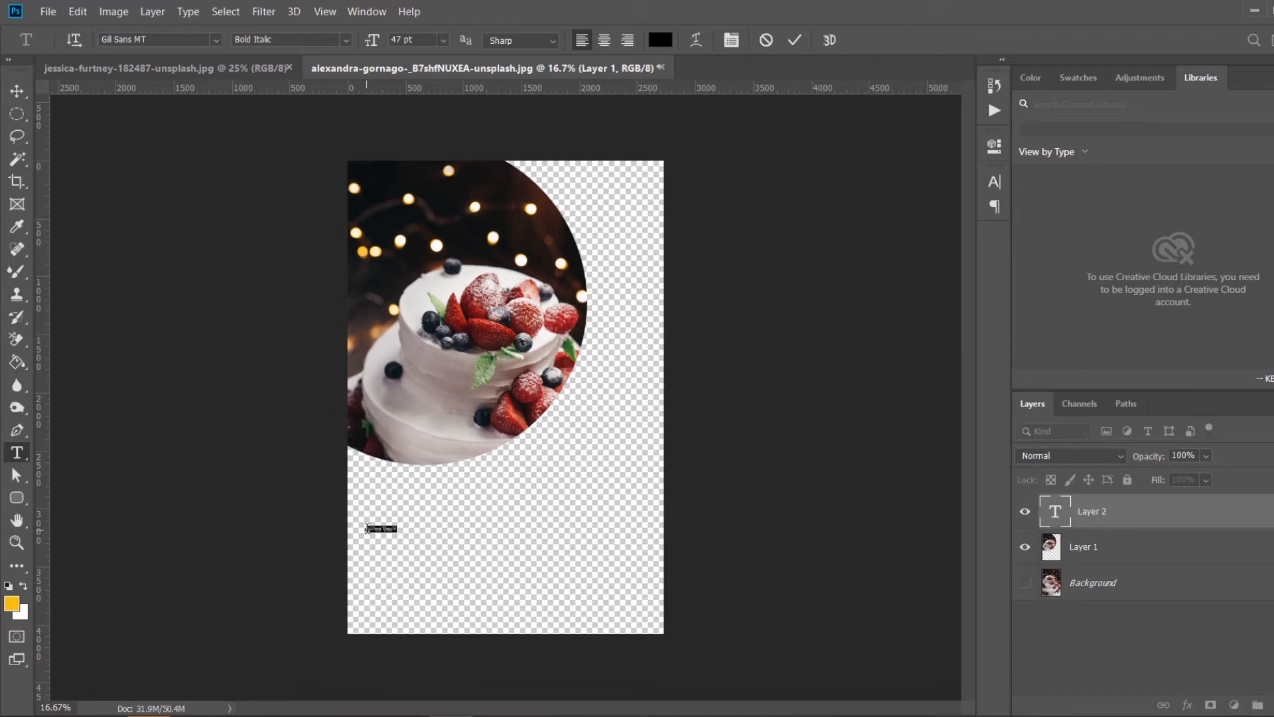
key(BackSpace)
text(Cake)
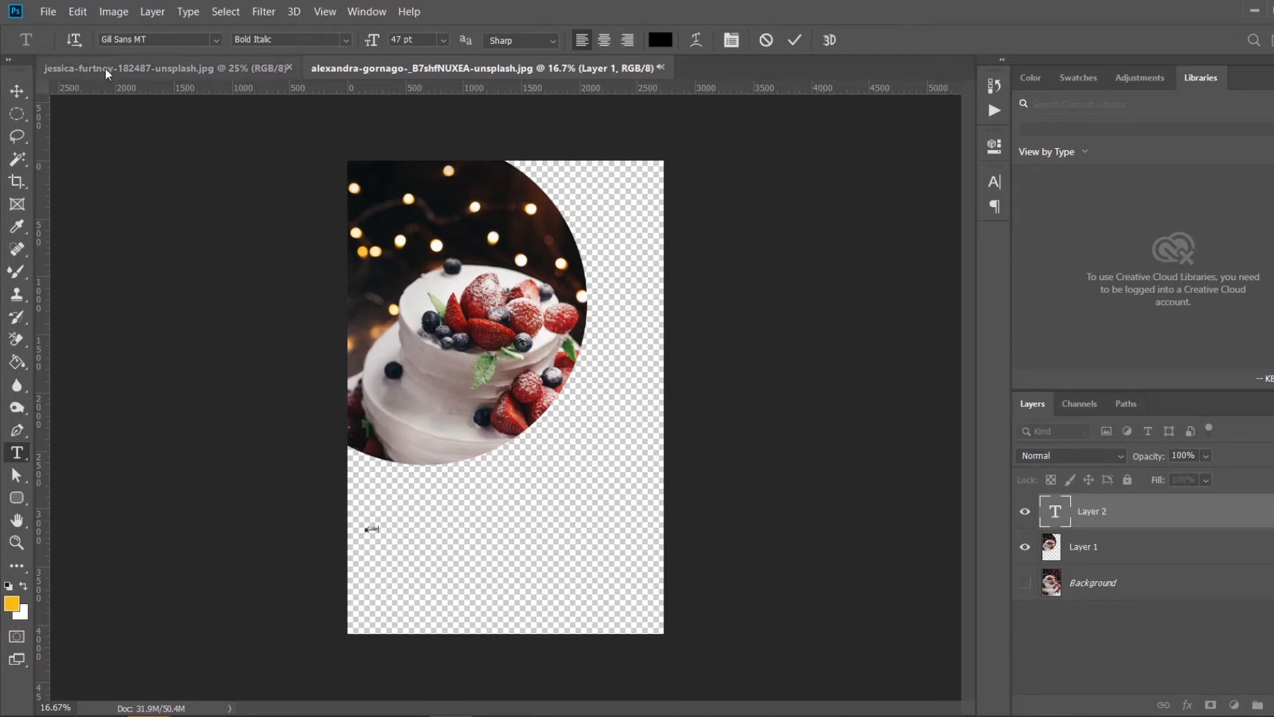
- Scale the Cake text up to about 1753% and place it directly beneath the circular cutout
click(17, 91)
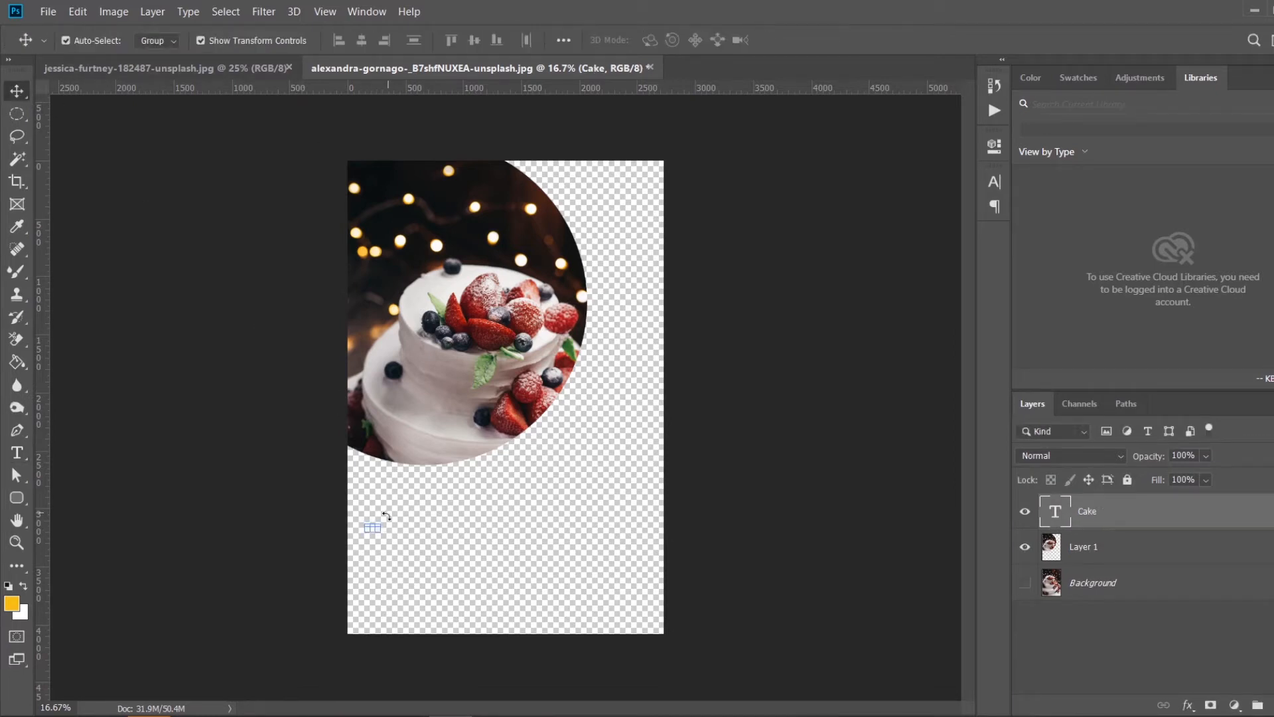
drag(381, 531, 584, 616)
key(Return)
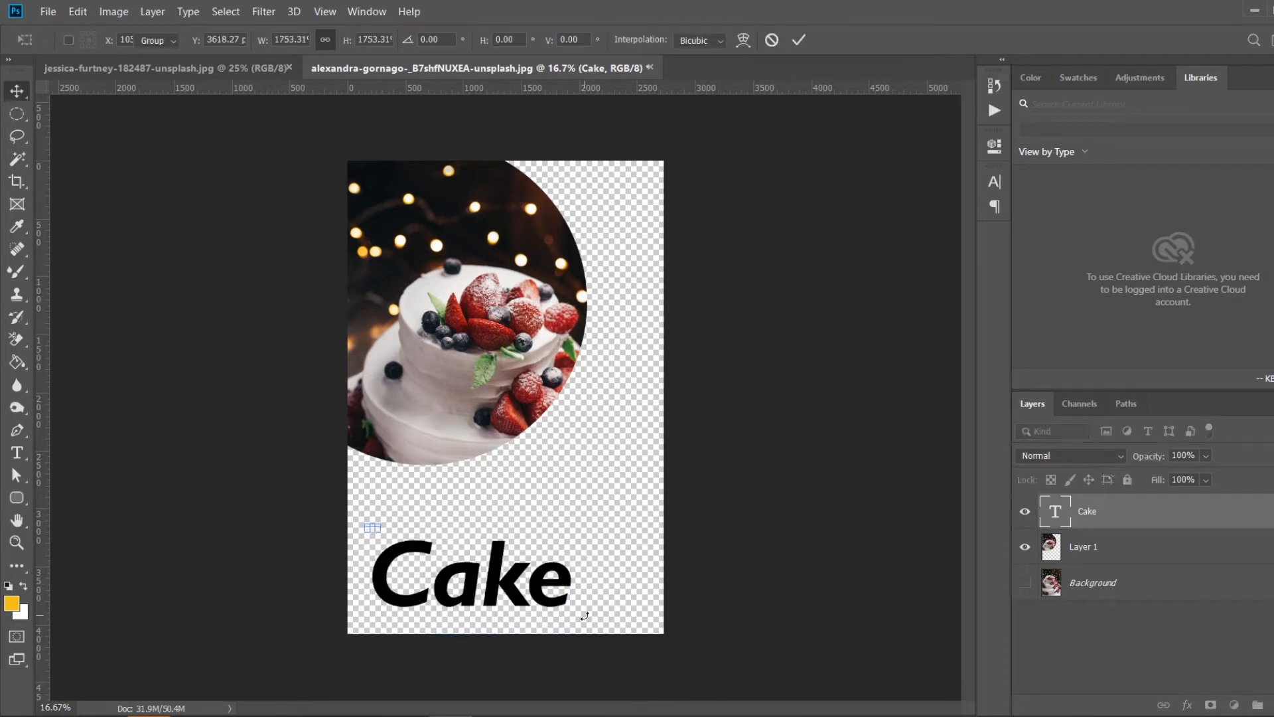
drag(554, 572, 557, 504)
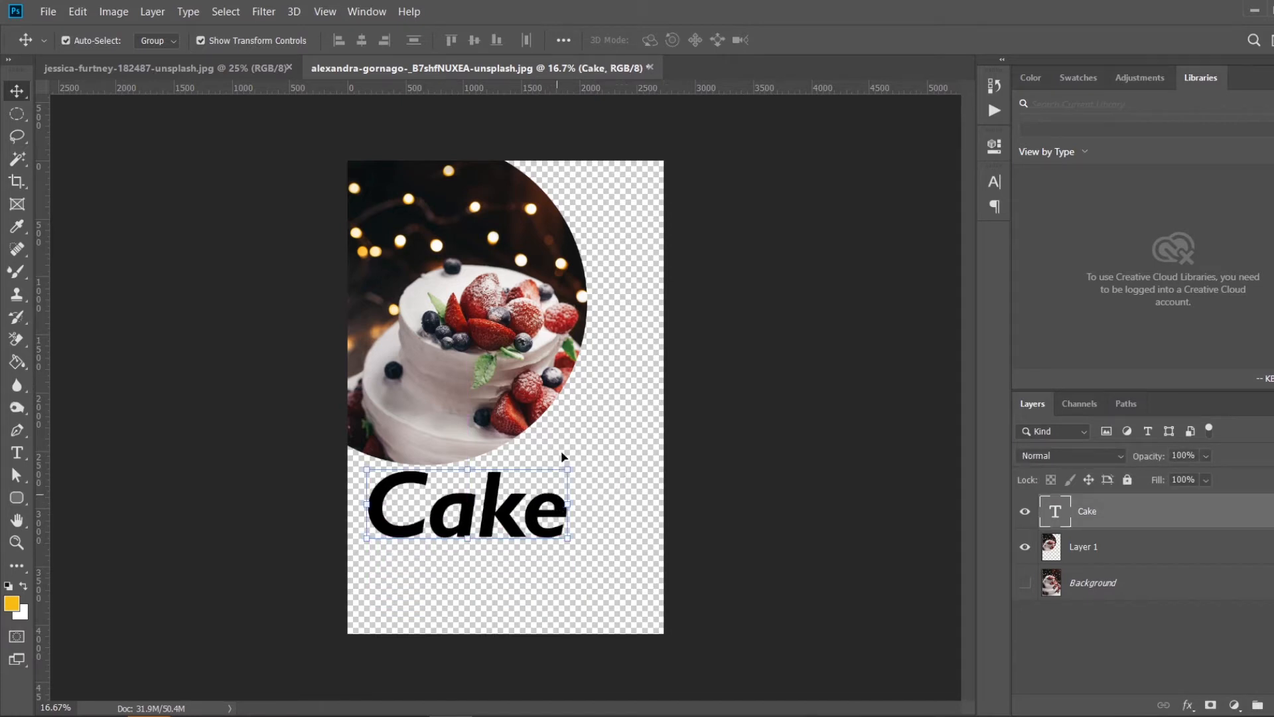
click(754, 515)
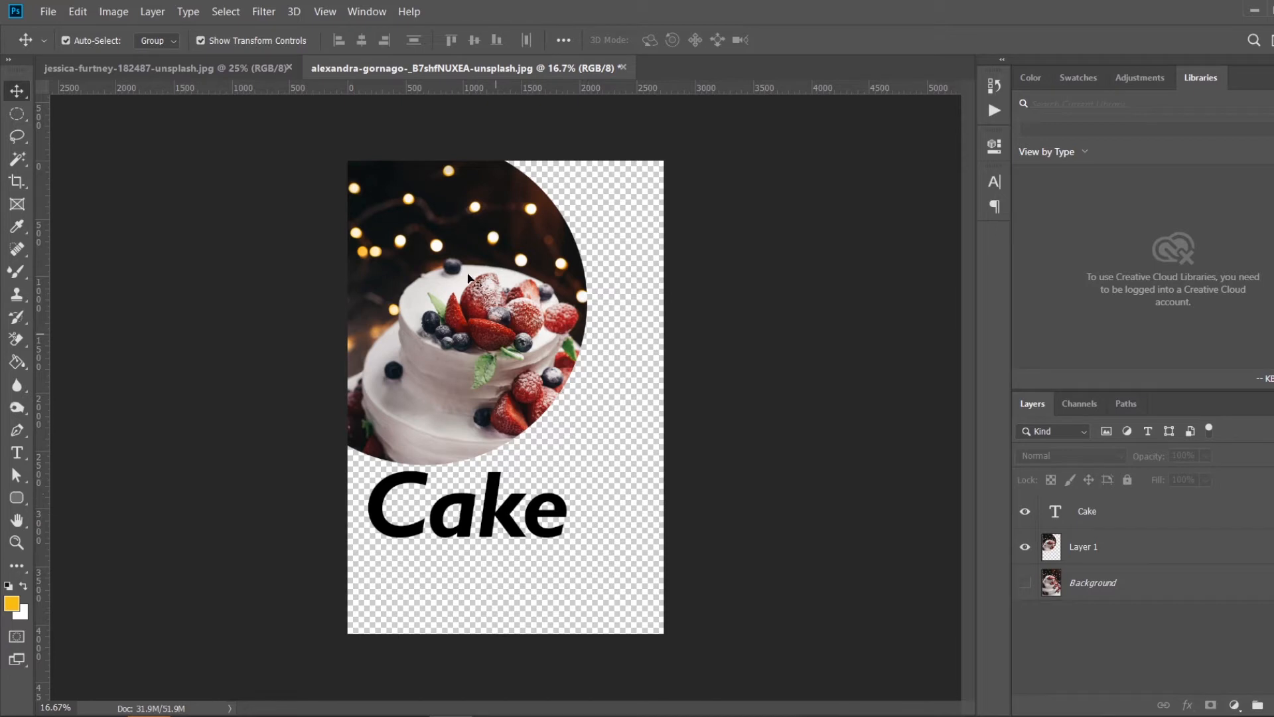
- In the skyline photo, clear the rectangular selection and select a single row across the upper clouds with the Single Row Marquee tool
click(217, 60)
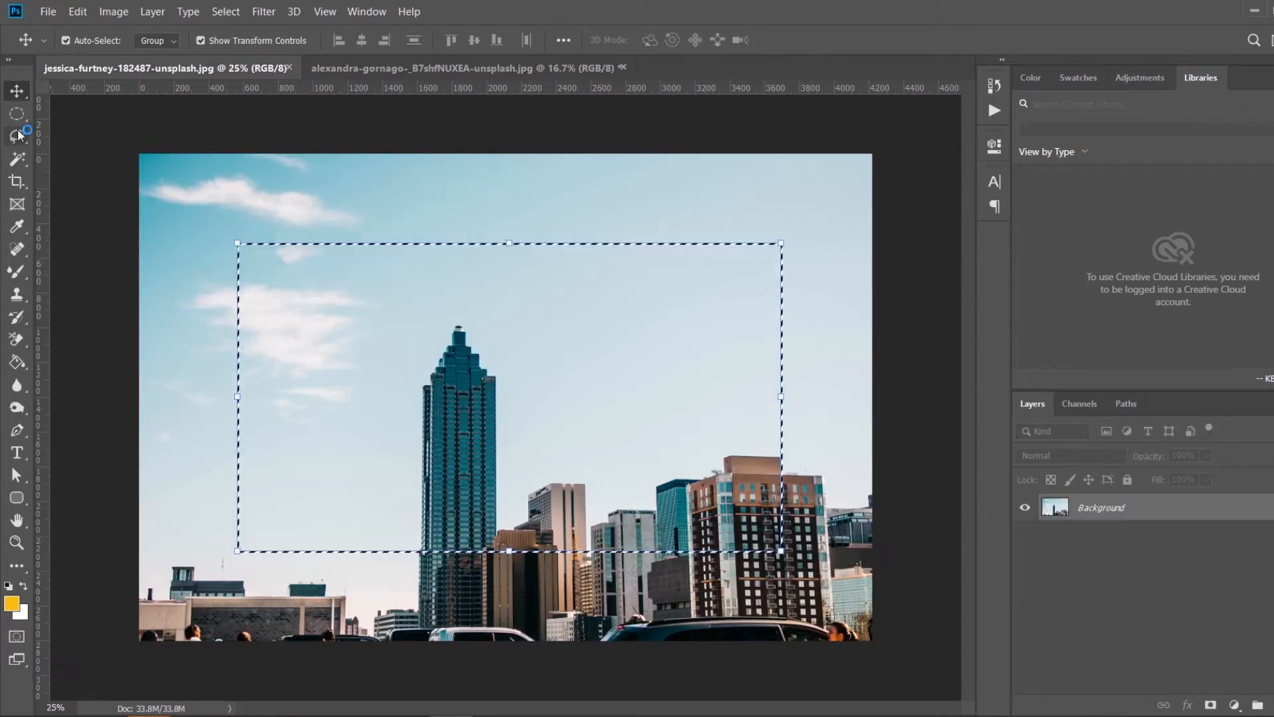
click(17, 115)
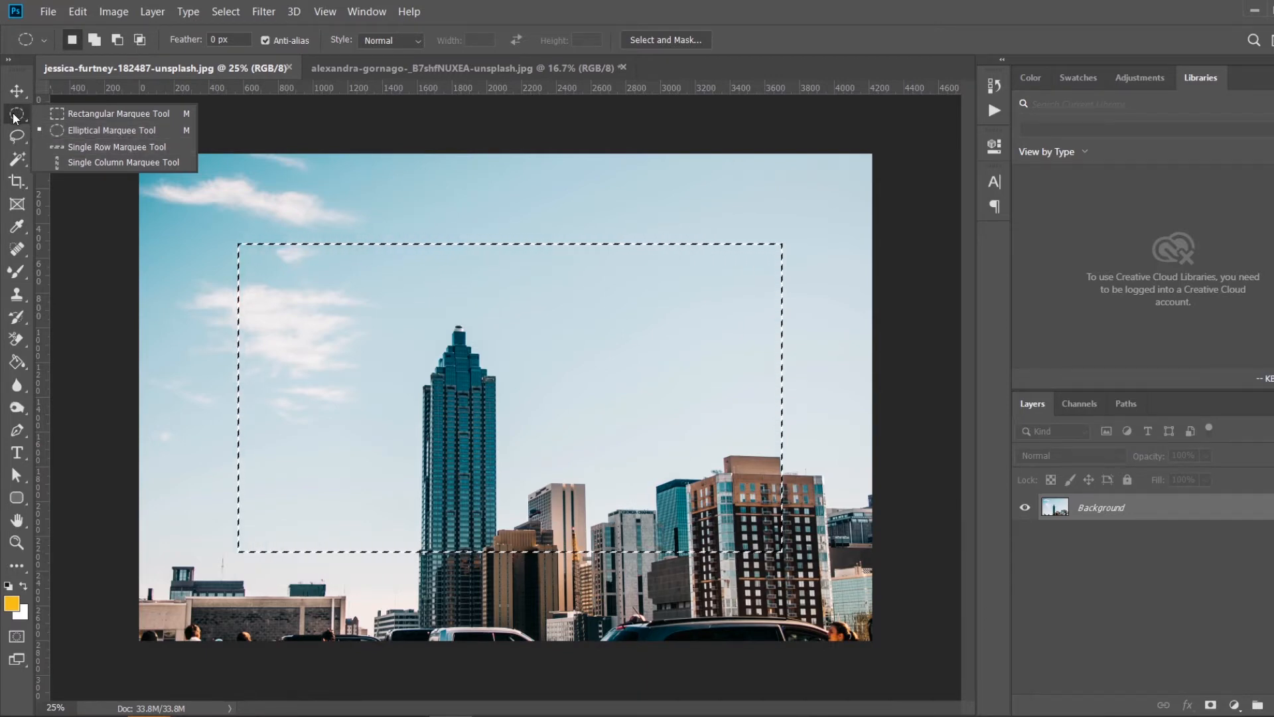
click(91, 152)
key(ctrl+d)
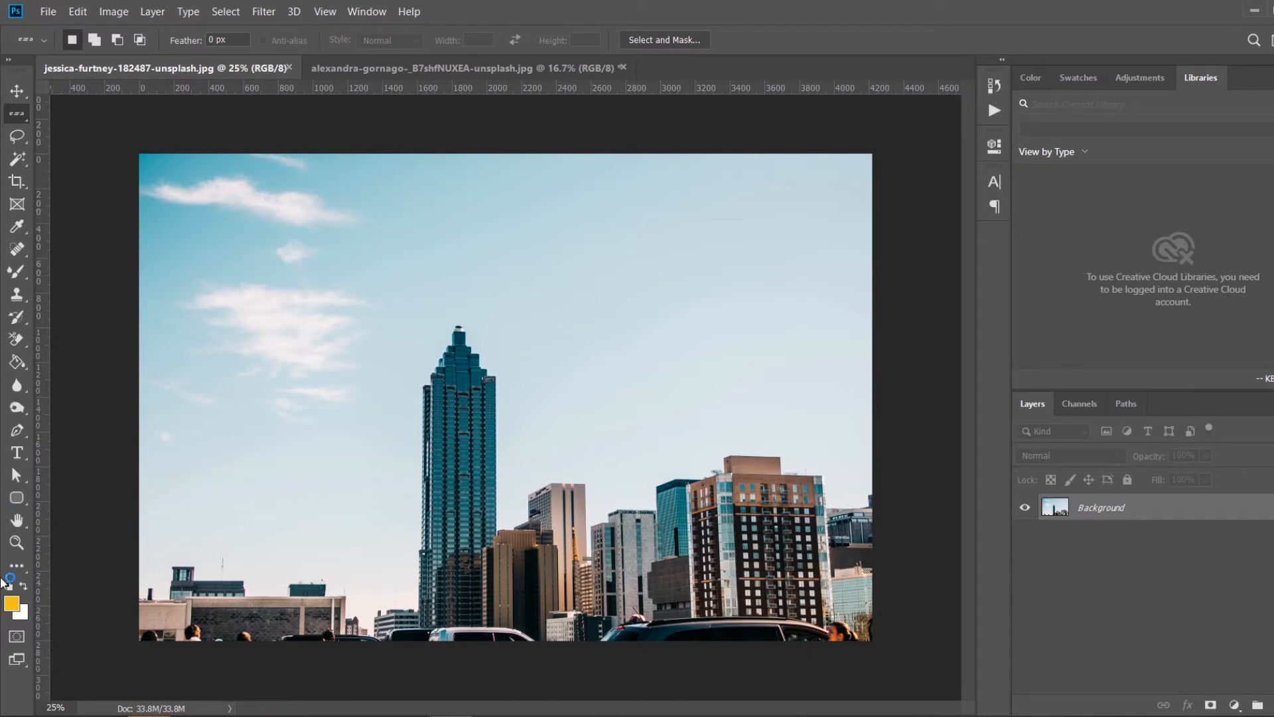
- Examine the single-row selection across the clouds at close range and at lower magnification
click(19, 544)
drag(272, 217, 390, 358)
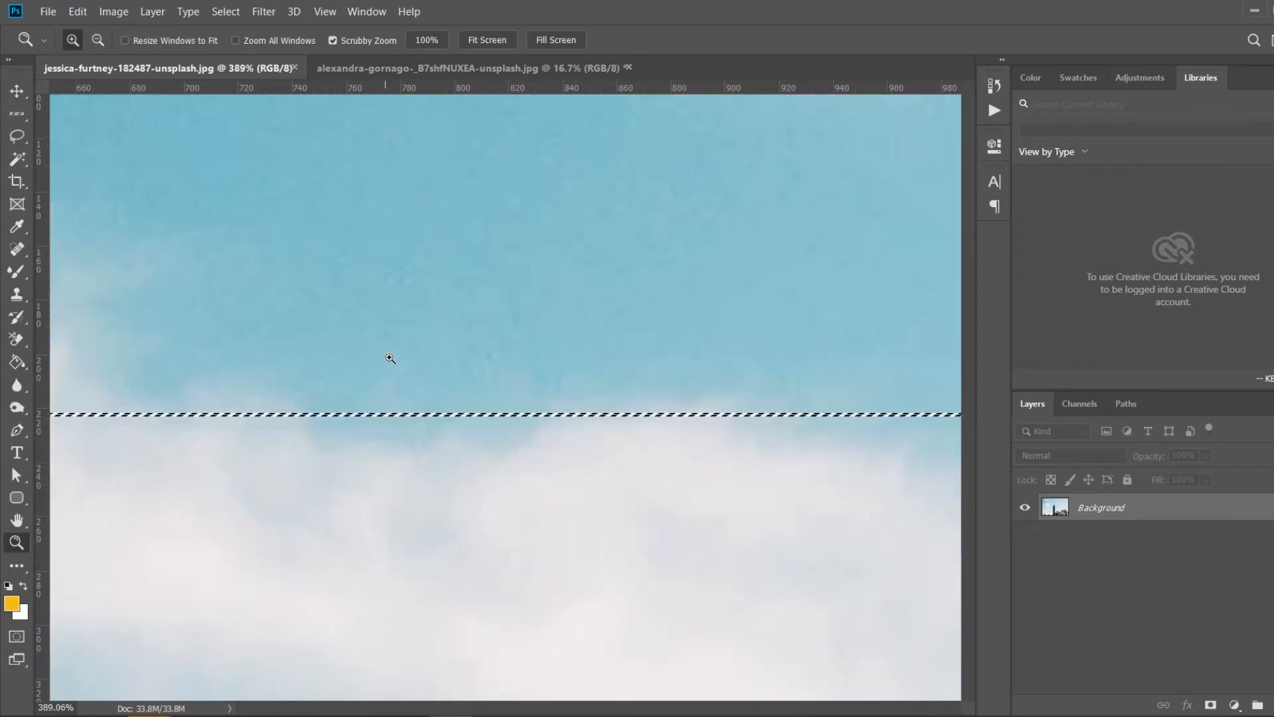
alt+click(450, 415)
alt+click(449, 414)
alt+click(449, 414)
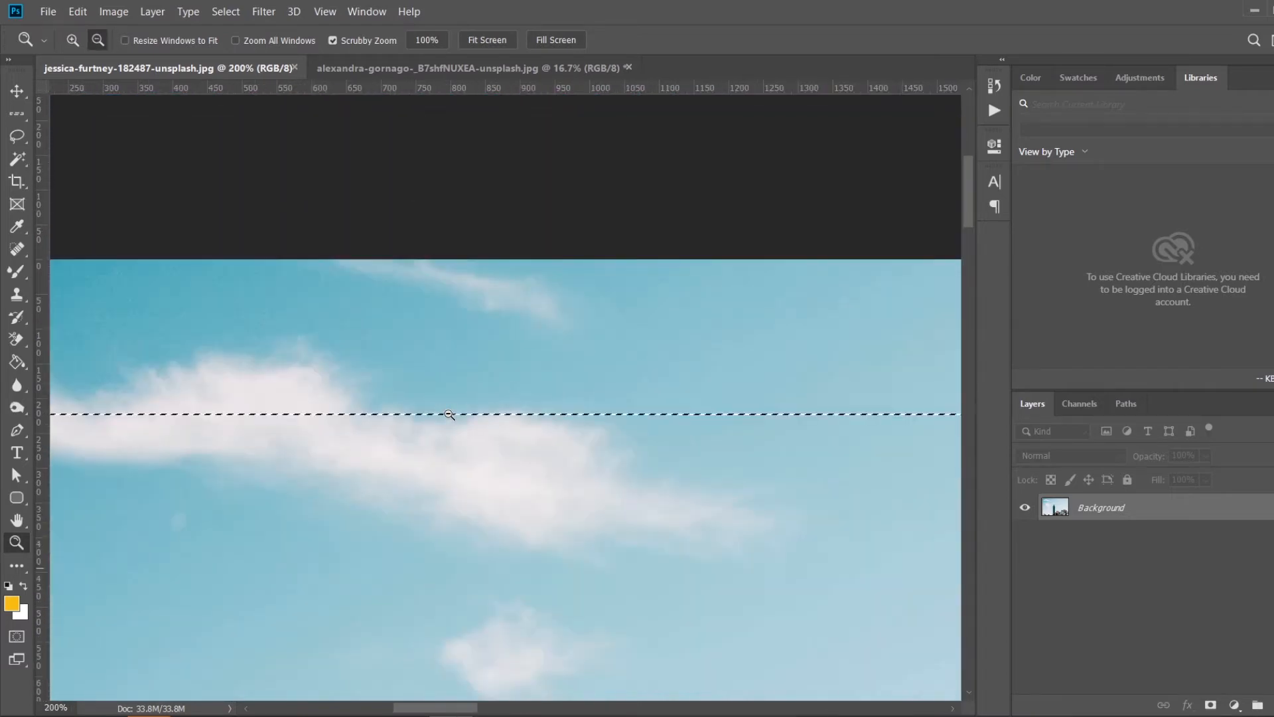
alt+click(449, 414)
click(60, 11)
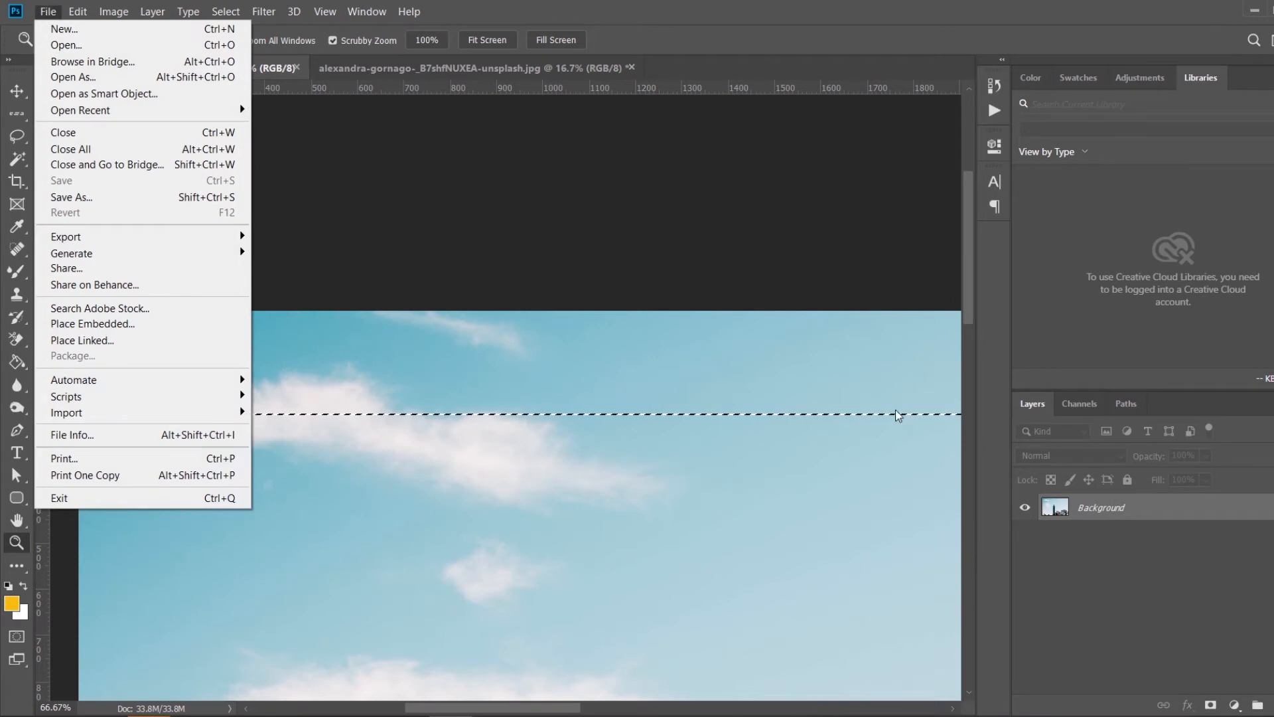
- Create a new 1000 x 1000 pixel document at 72 pixels/inch with RGB color and a white background
click(1244, 574)
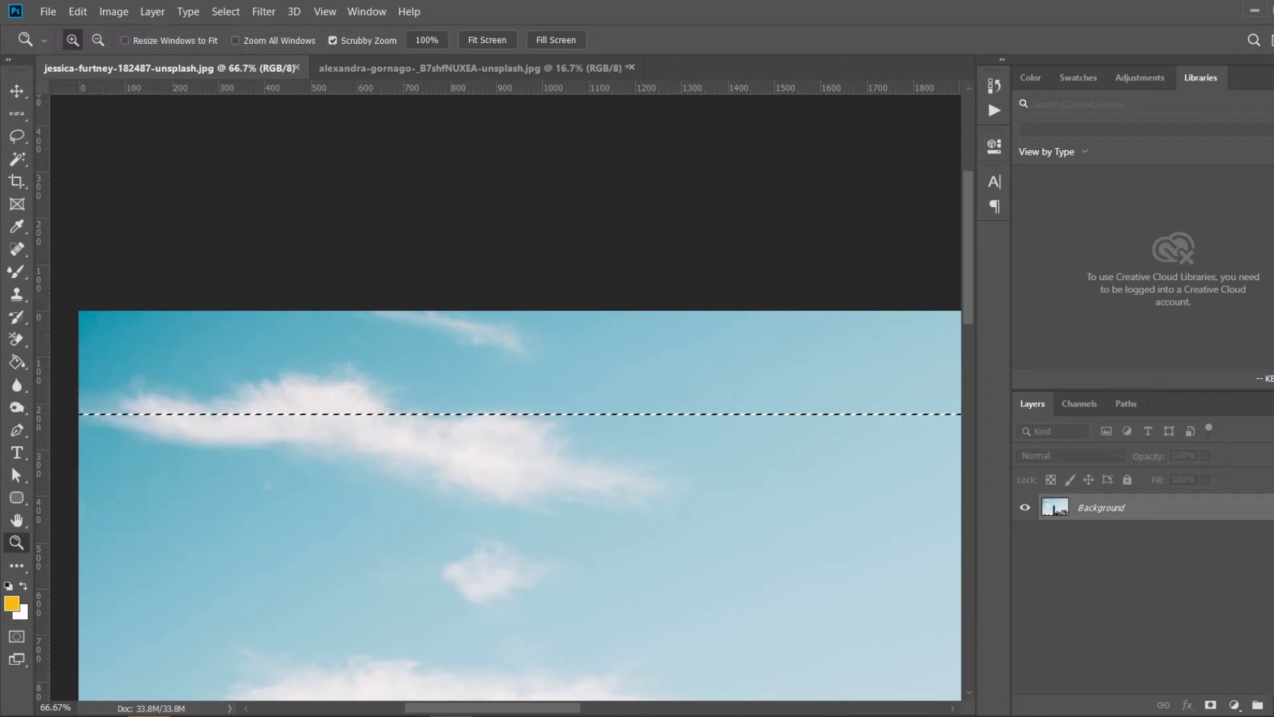
click(45, 6)
click(66, 30)
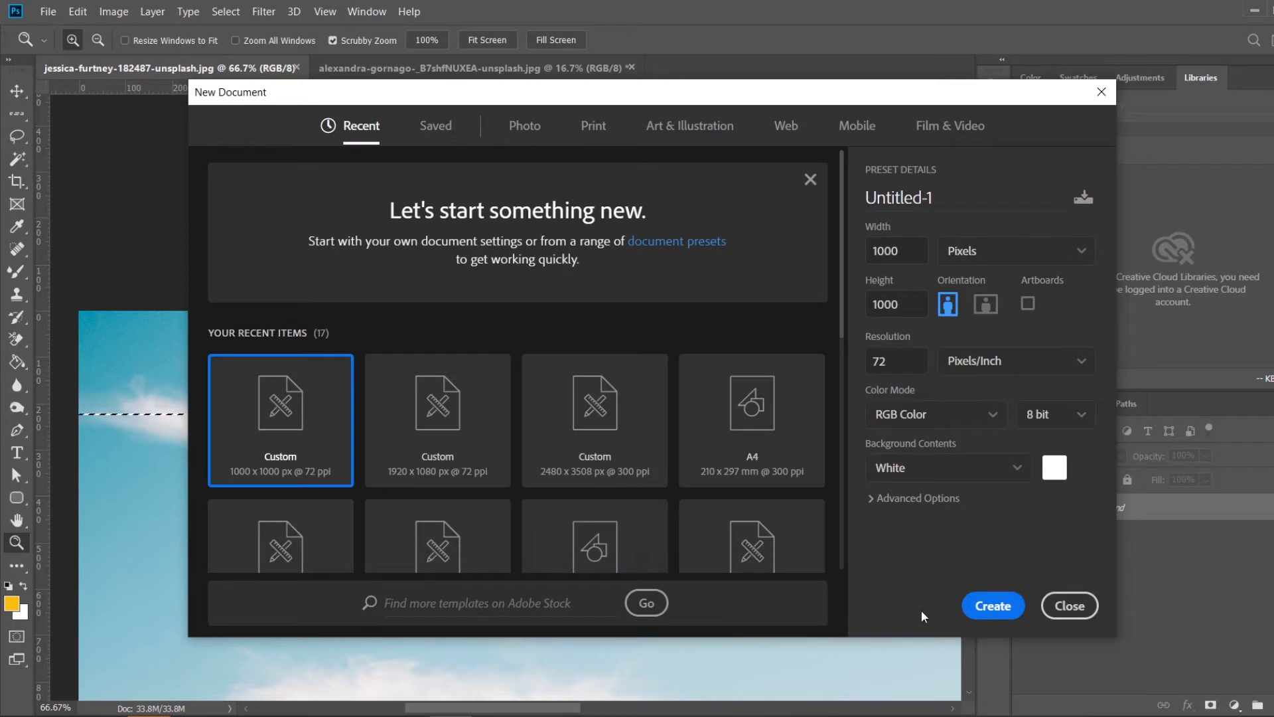
click(989, 605)
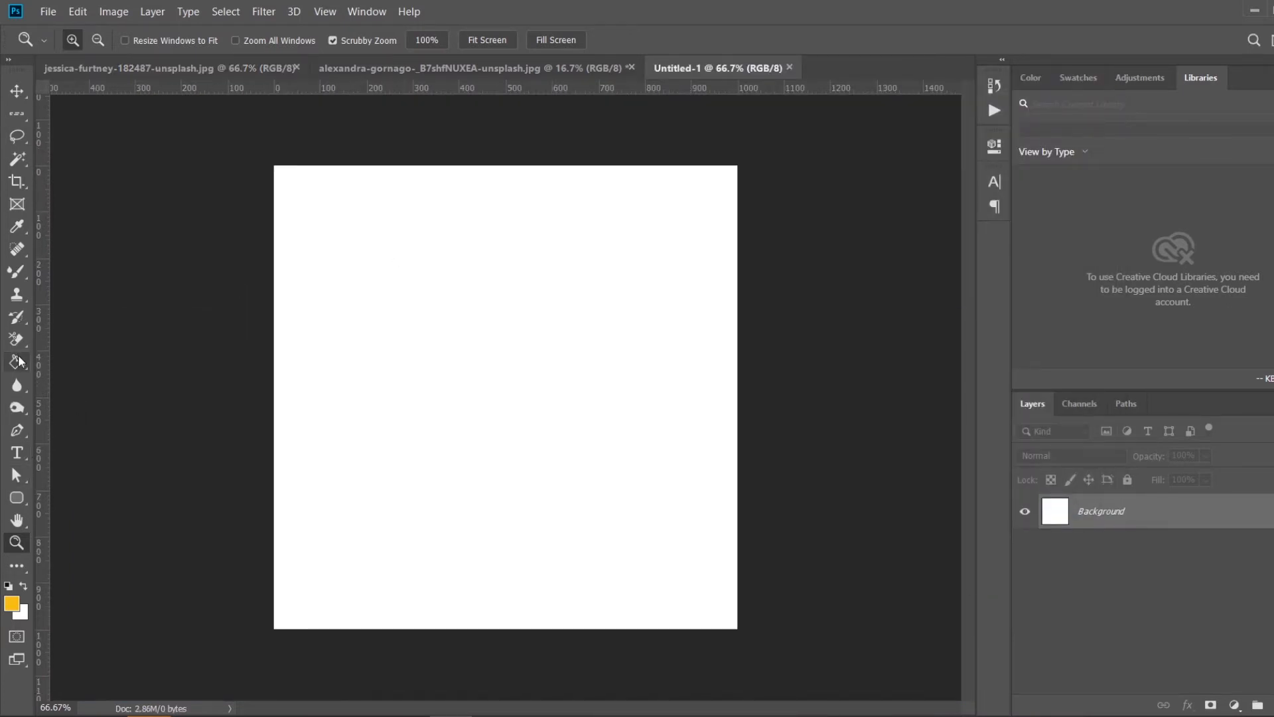
- Fill the blank canvas with a horizontal linear gradient running from white on the left to yellow on the right
click(16, 361)
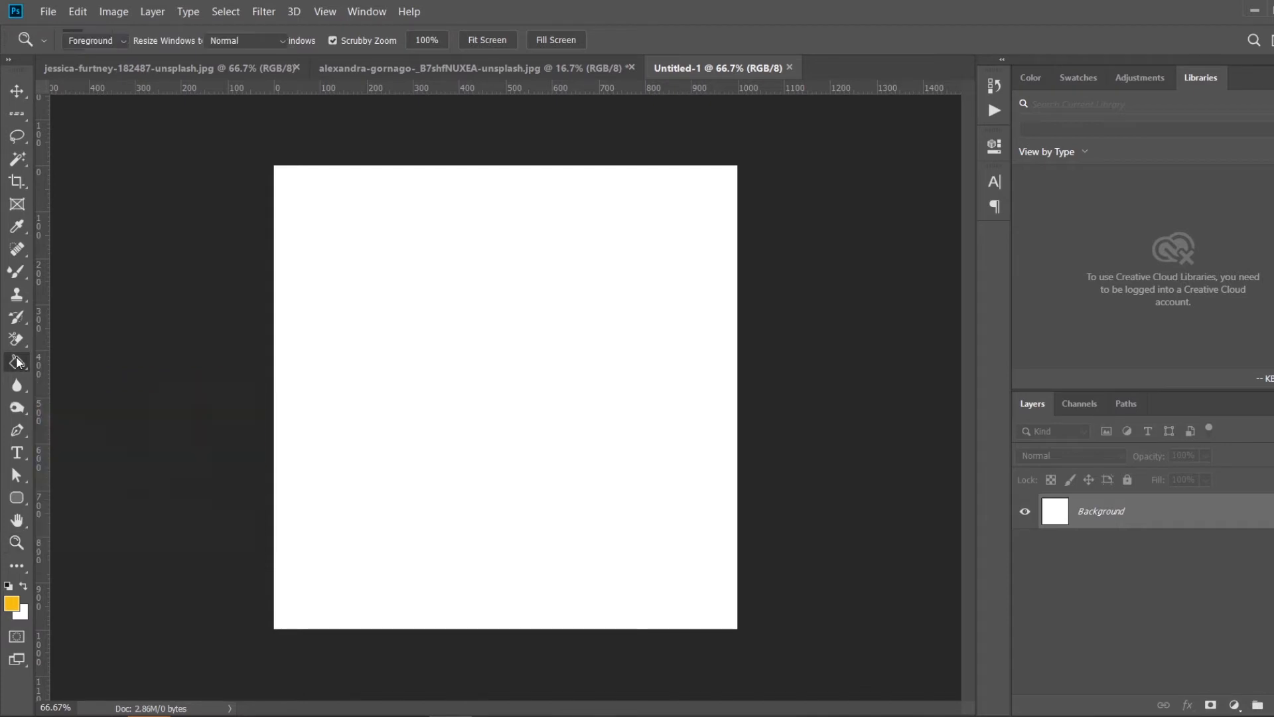
right_click(17, 362)
click(97, 366)
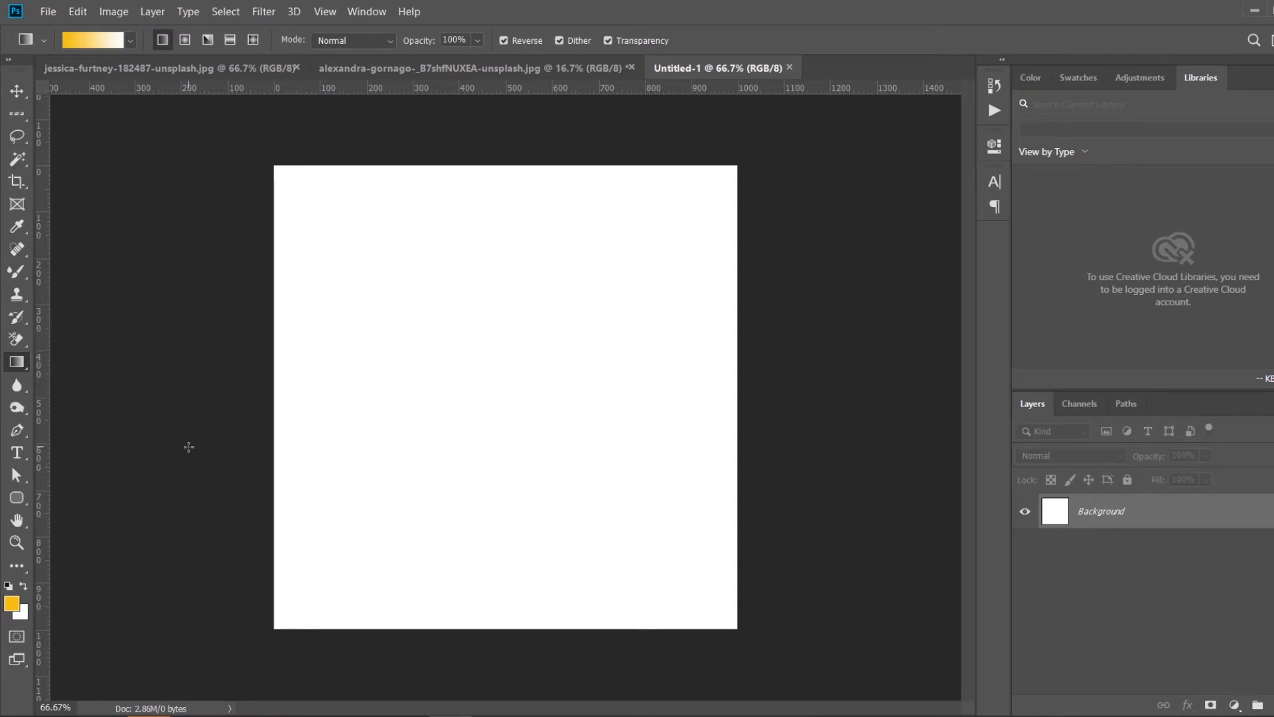
drag(247, 315, 796, 336)
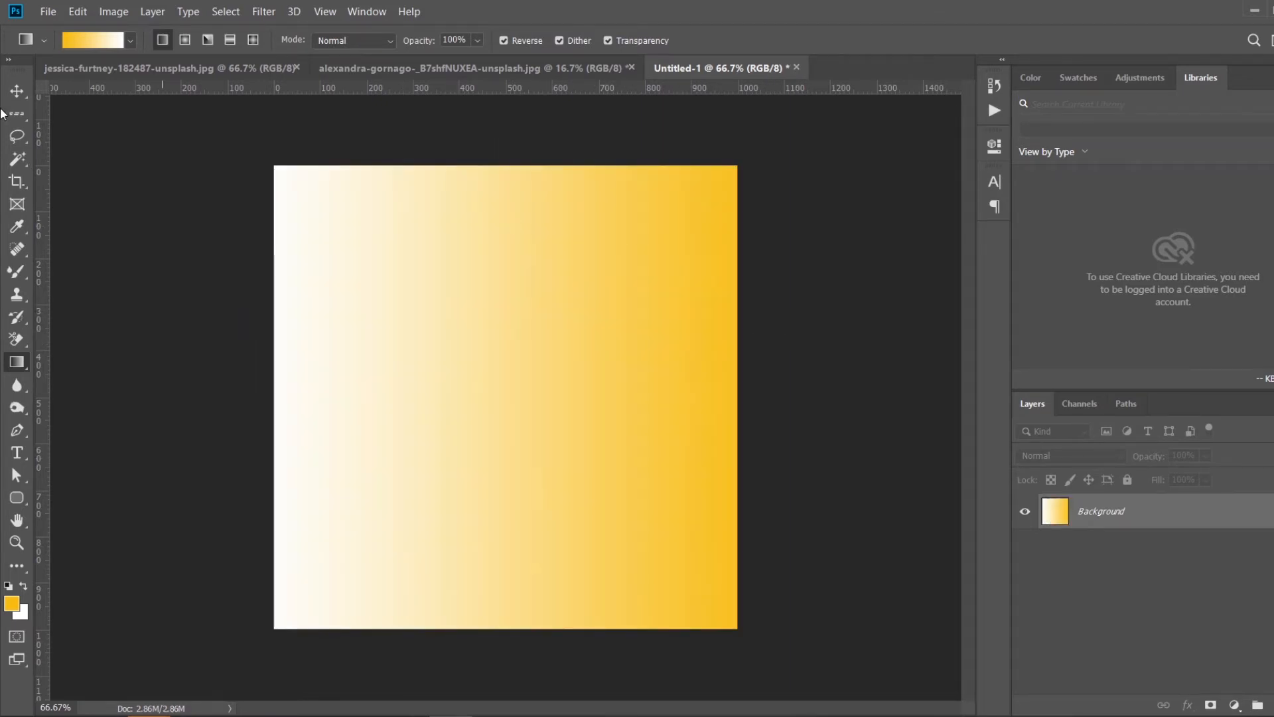
- Select a single pixel row across the upper part of the gradient, and switch to the Single Column Marquee tool
click(21, 116)
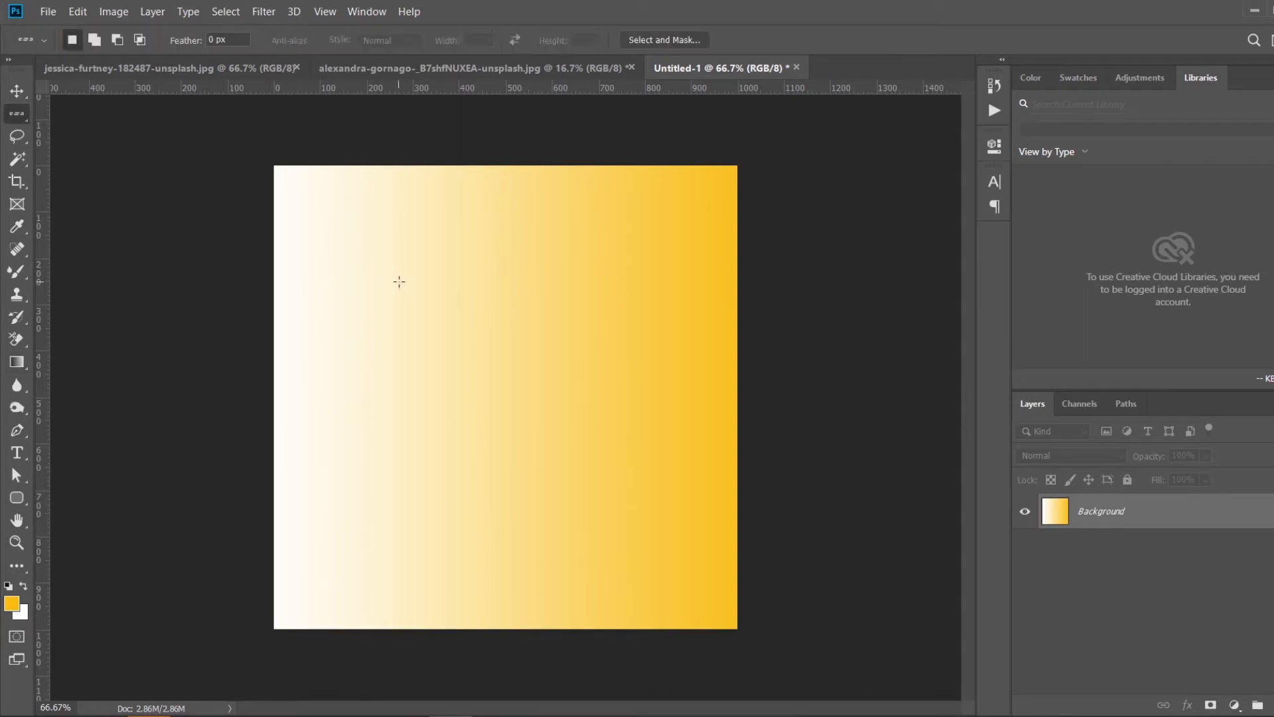
click(504, 304)
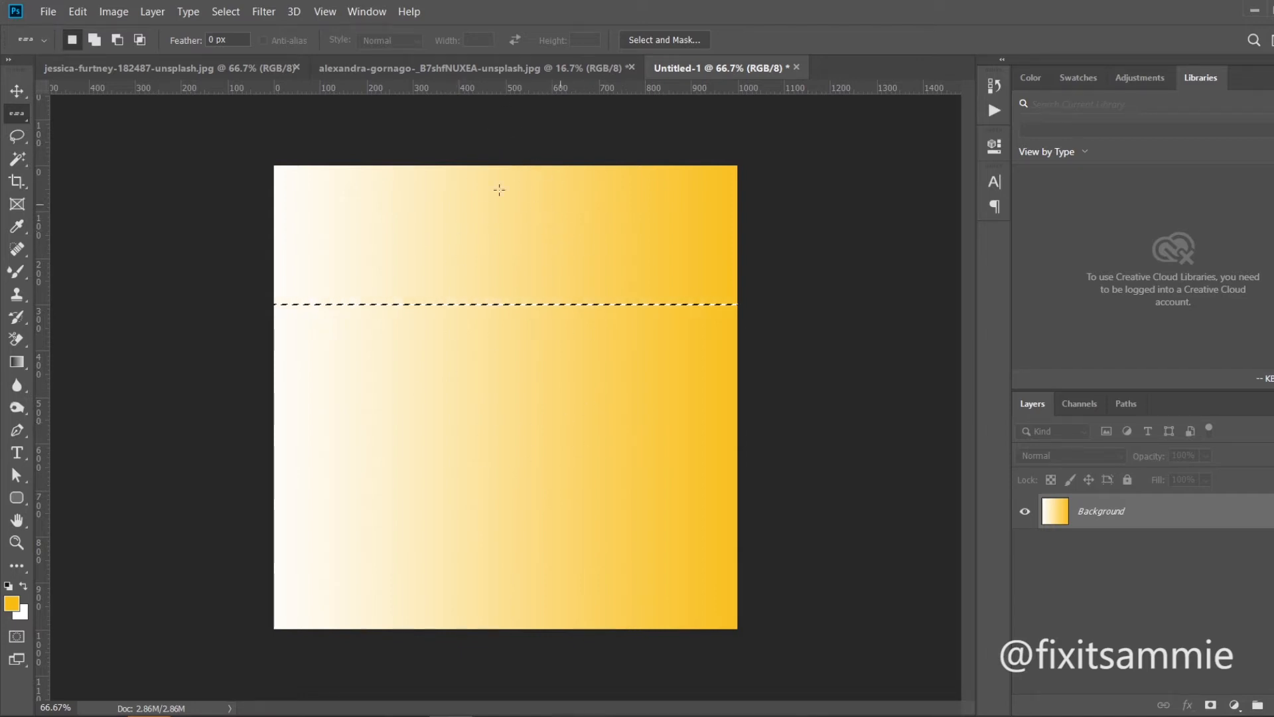
right_click(20, 117)
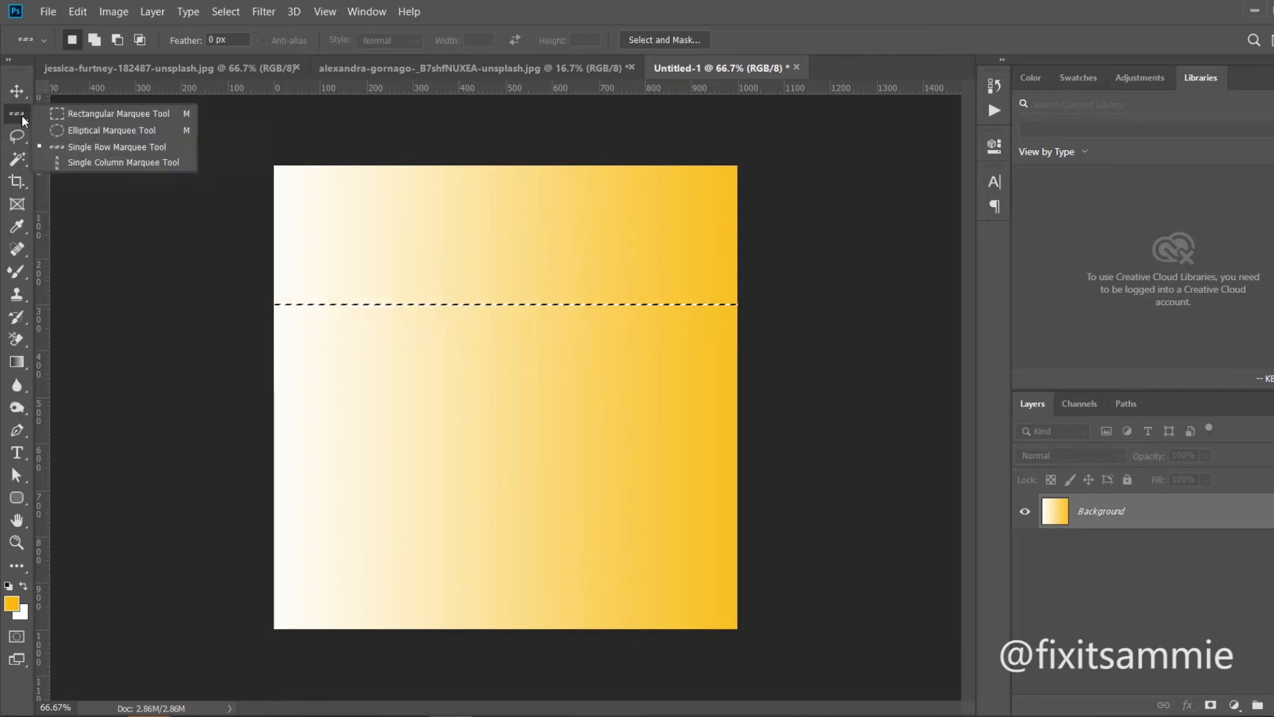
click(127, 162)
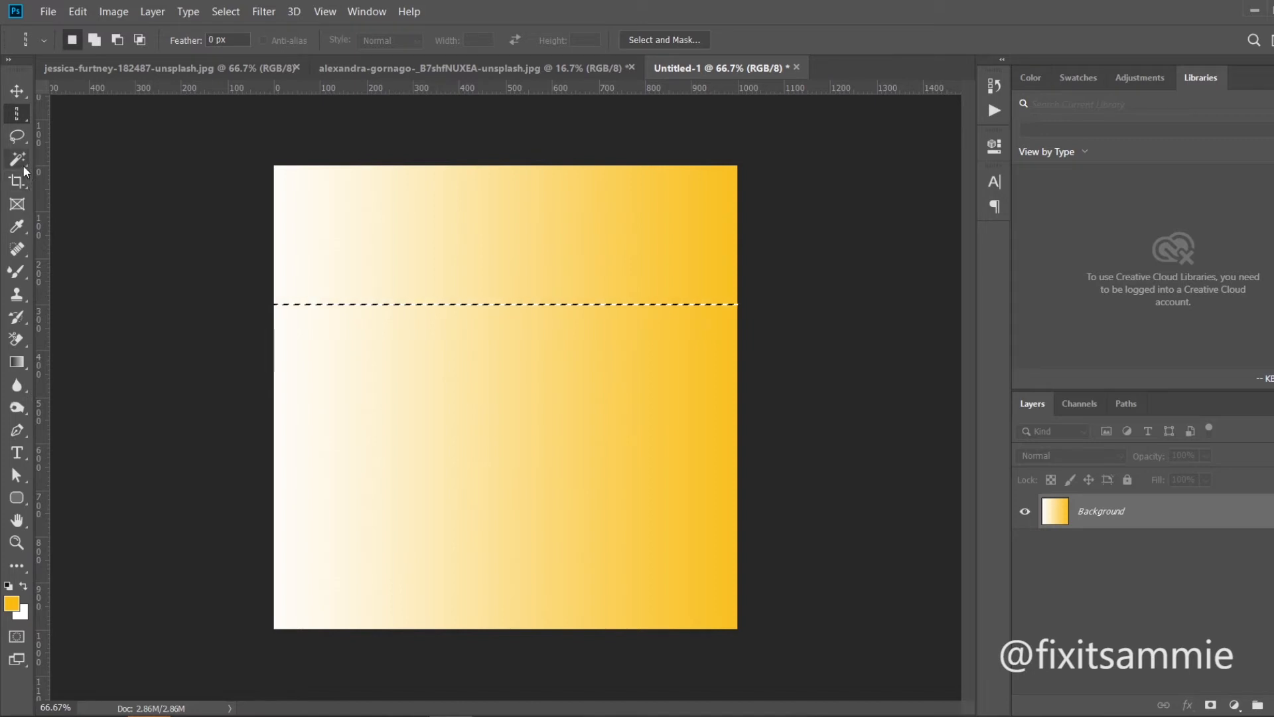
- Clear the row selection and fill the whole canvas with a vertical linear gradient from white at the top to yellow at the bottom
click(17, 362)
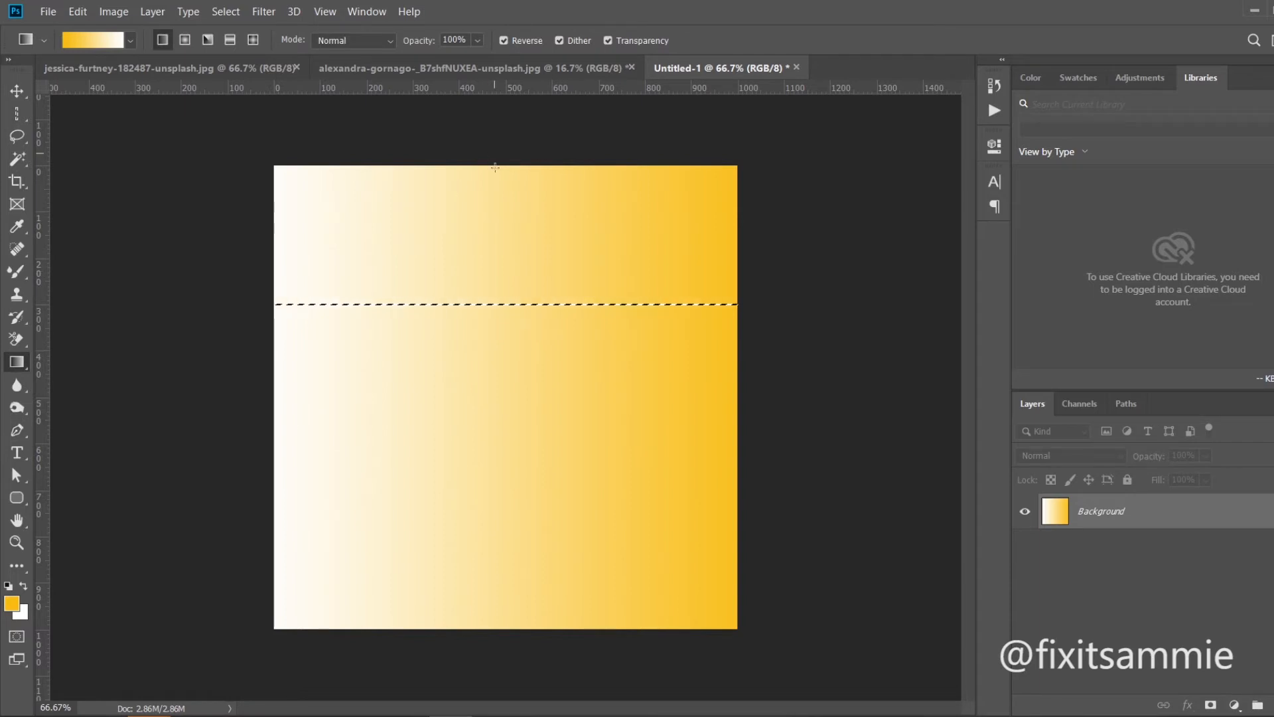
drag(494, 153, 472, 575)
drag(476, 633, 478, 659)
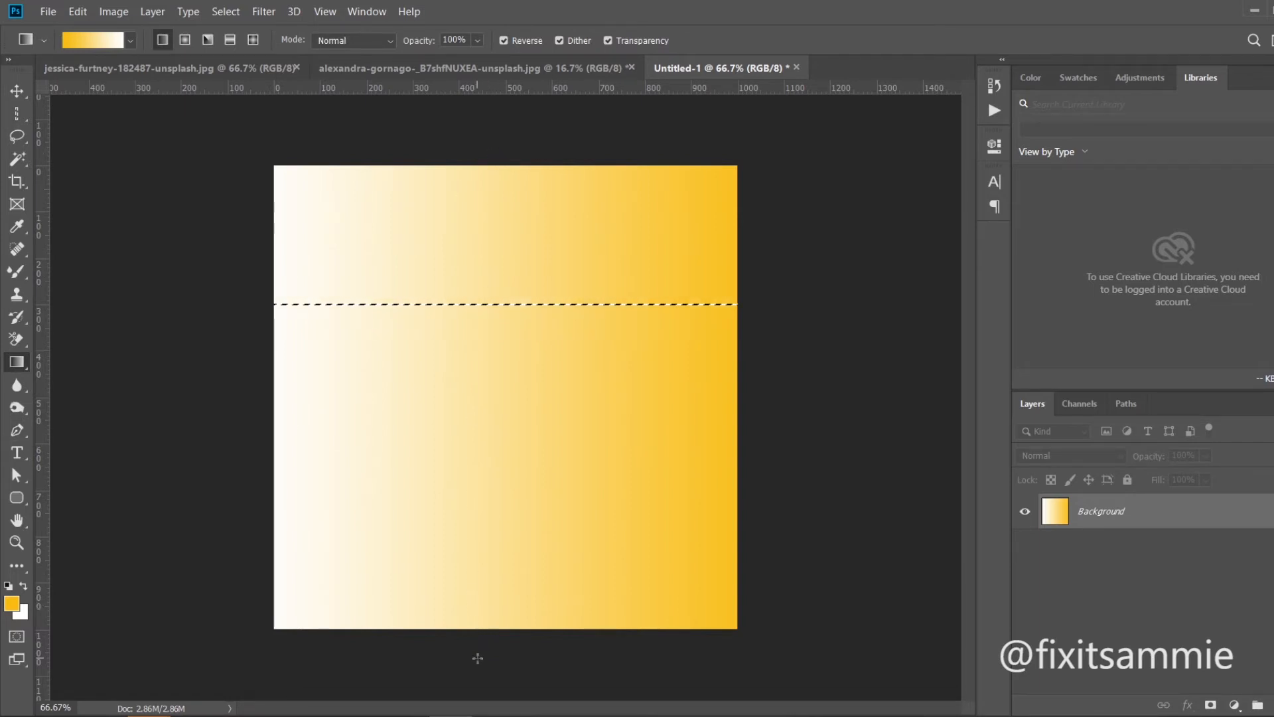
key(ctrl+d)
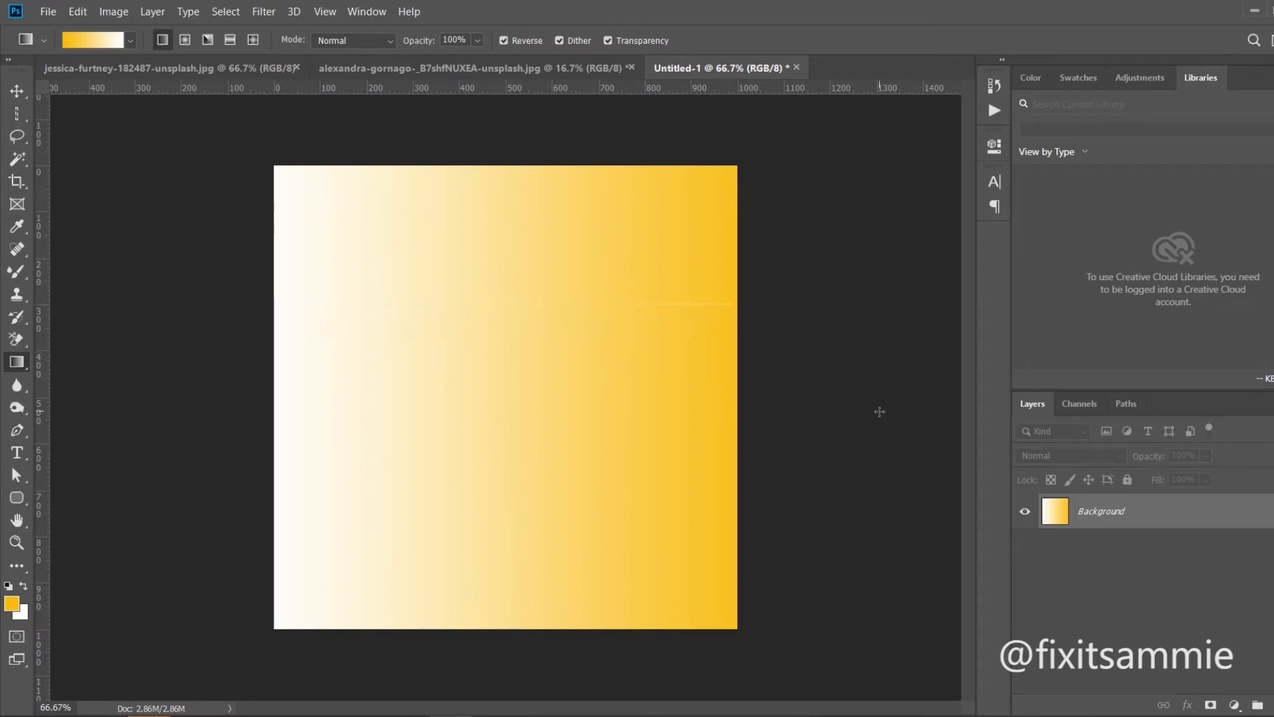
drag(578, 150, 589, 650)
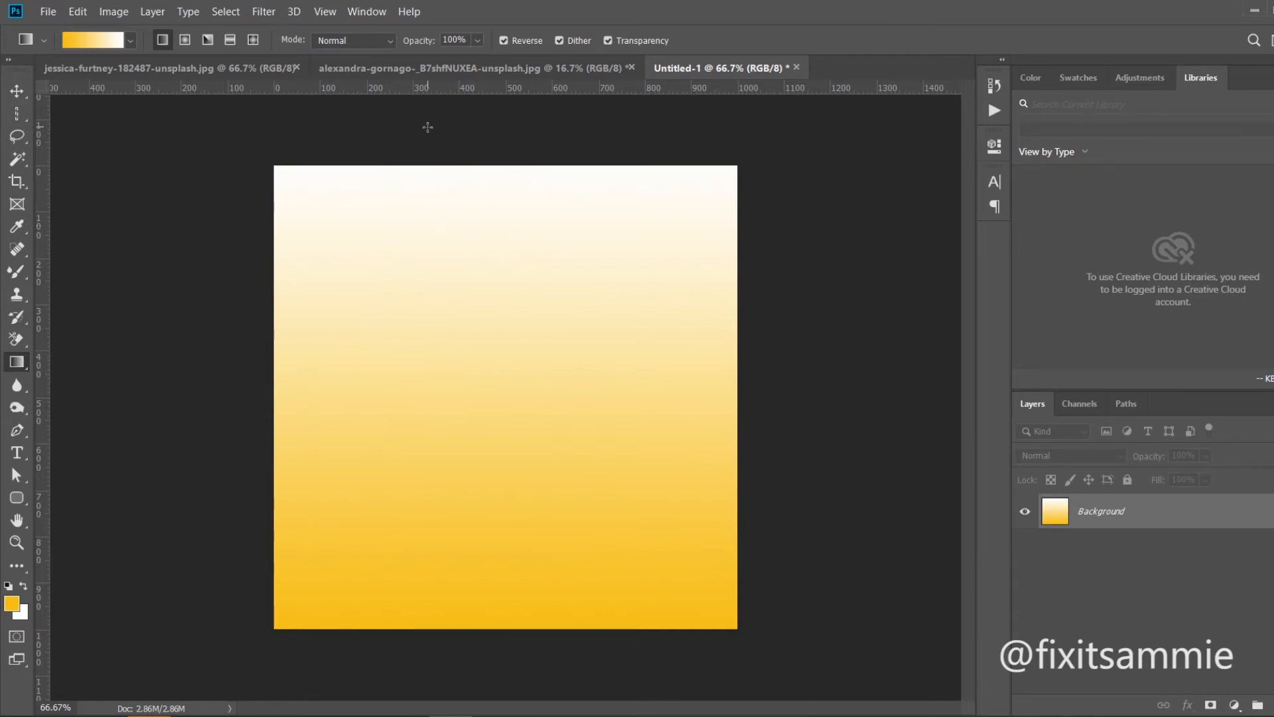
- Return to the skyline photo and clear its single-row selection across the clouds
click(420, 69)
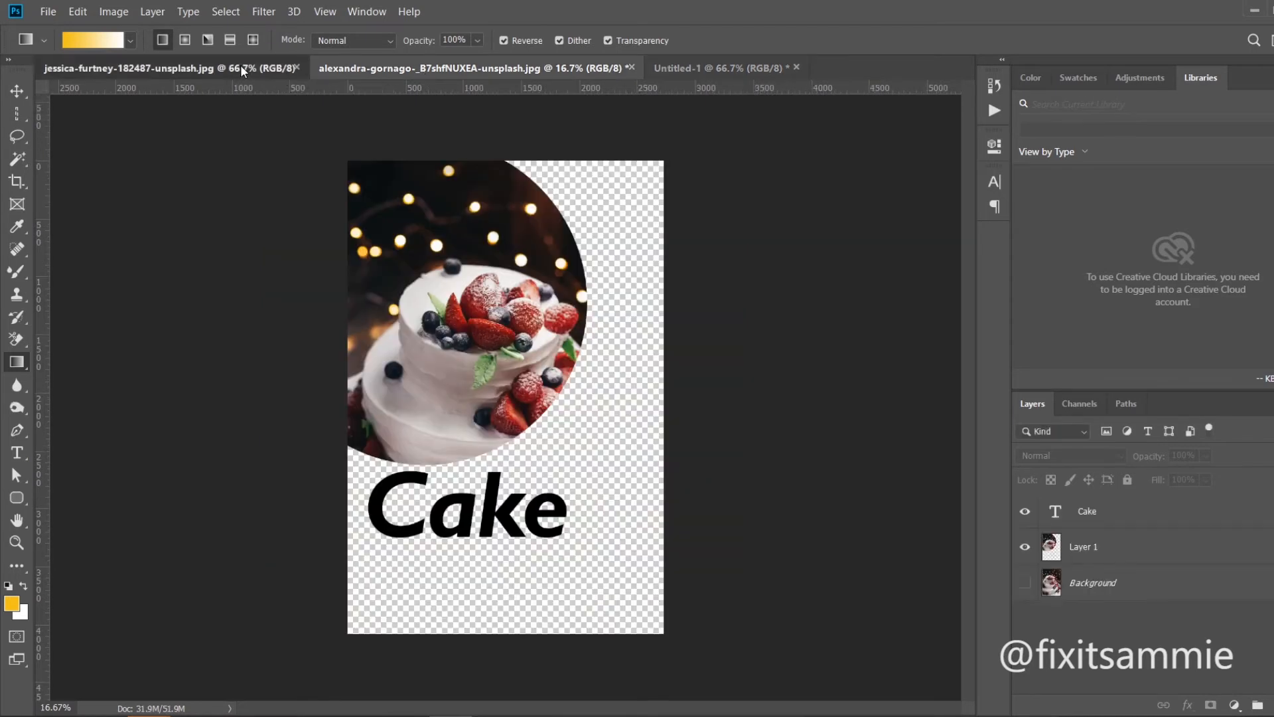
click(240, 65)
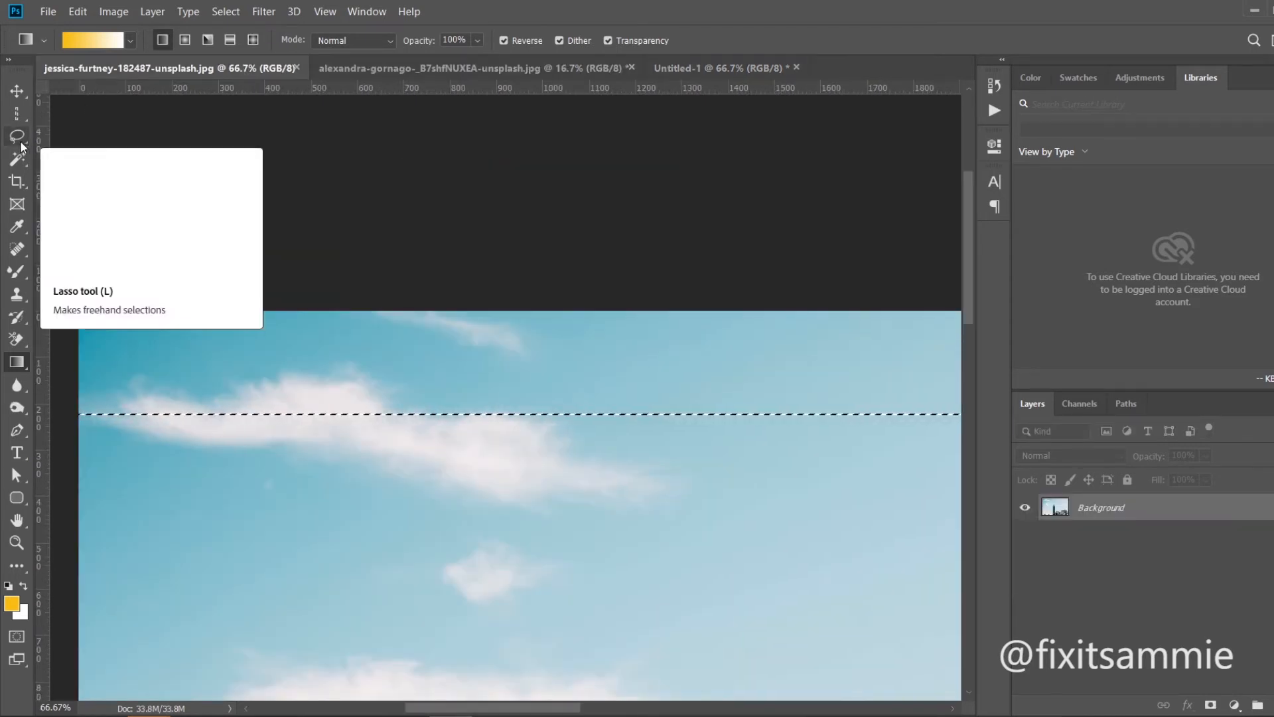
key(z)
click(533, 519)
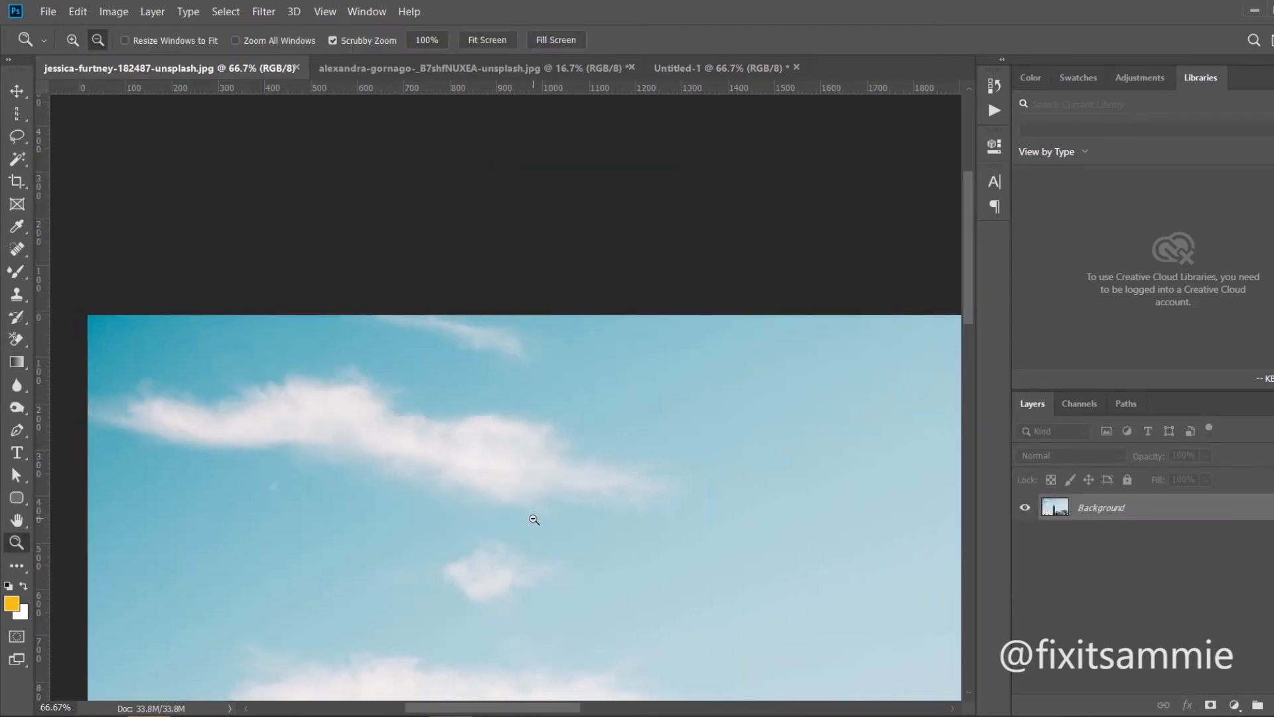
click(533, 518)
click(668, 554)
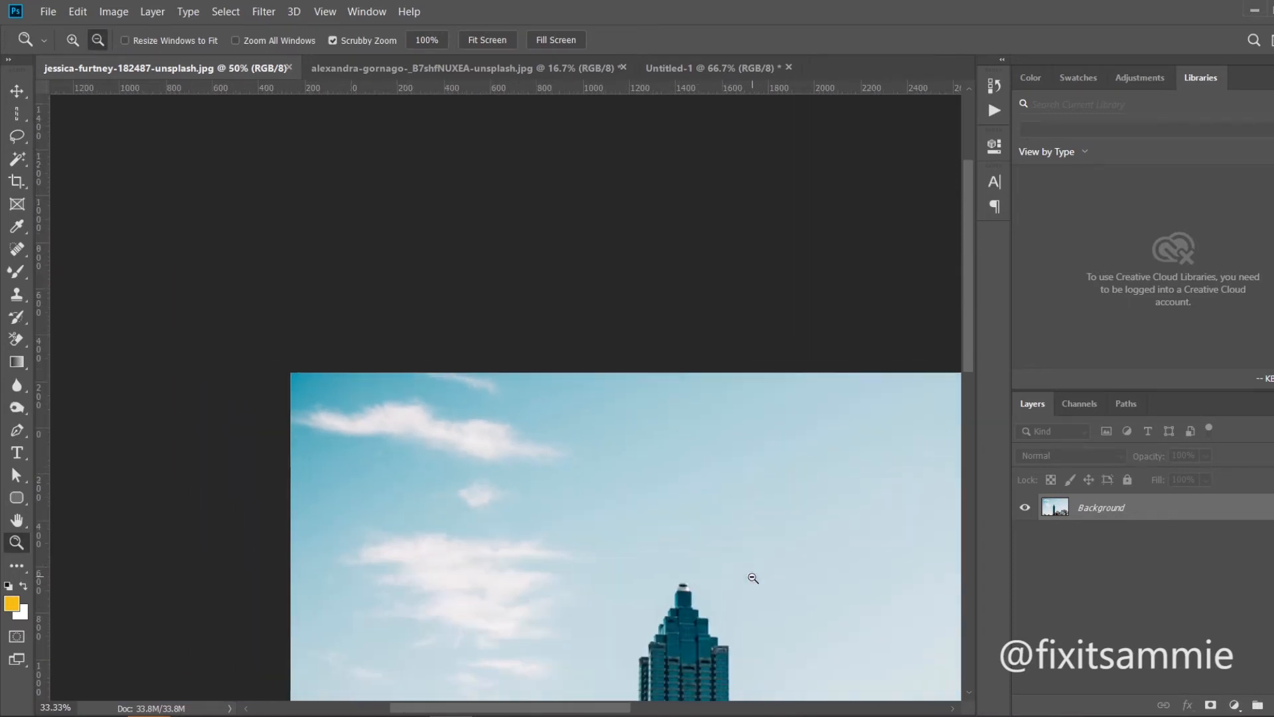
click(752, 578)
click(731, 455)
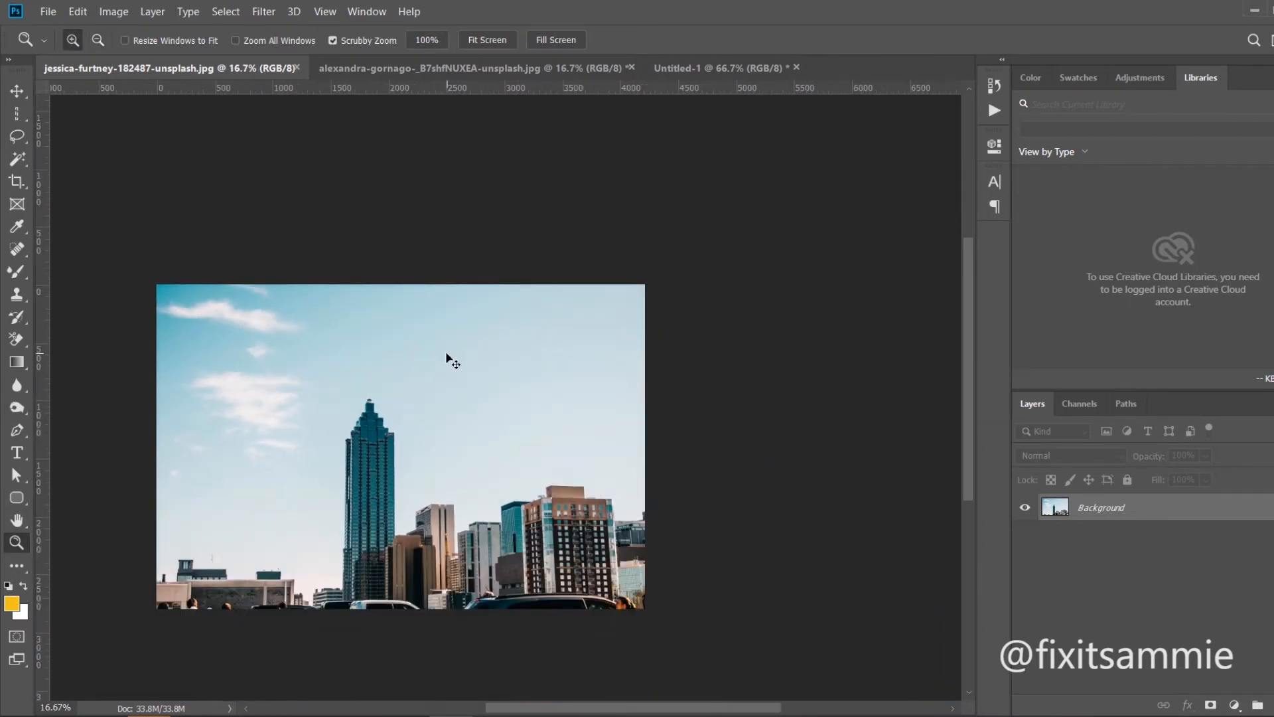
- Draw a freehand Lasso selection around the upper part of the tall blue tower and the sky beside it
click(14, 133)
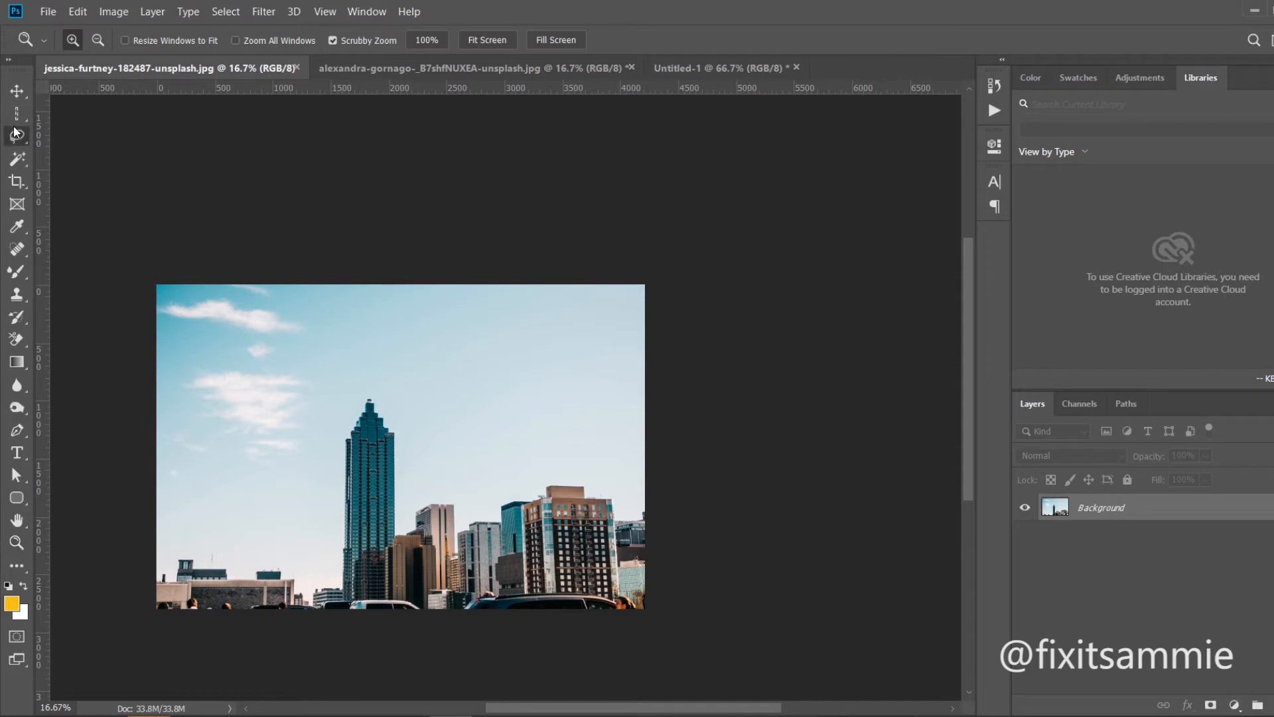
click(15, 133)
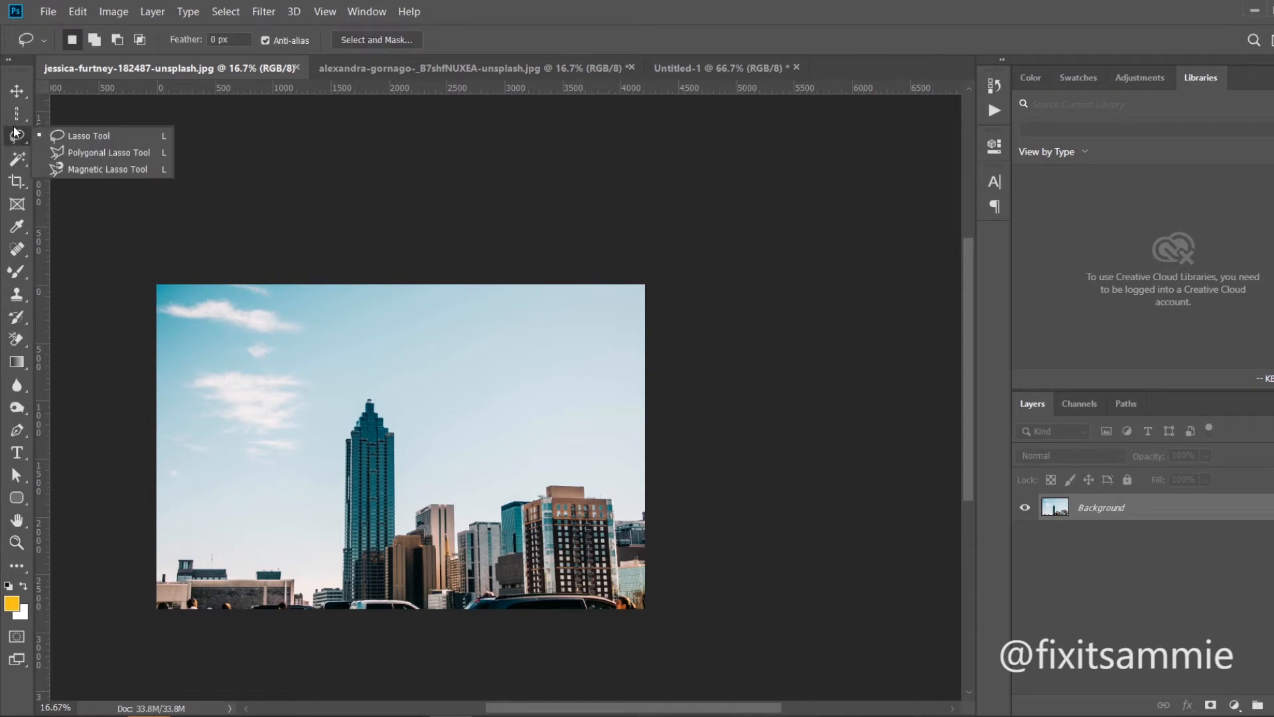
click(86, 133)
mouse_move(284, 434)
mouse_down()
mouse_move(337, 381)
mouse_move(482, 439)
mouse_move(491, 468)
mouse_move(309, 448)
mouse_up()
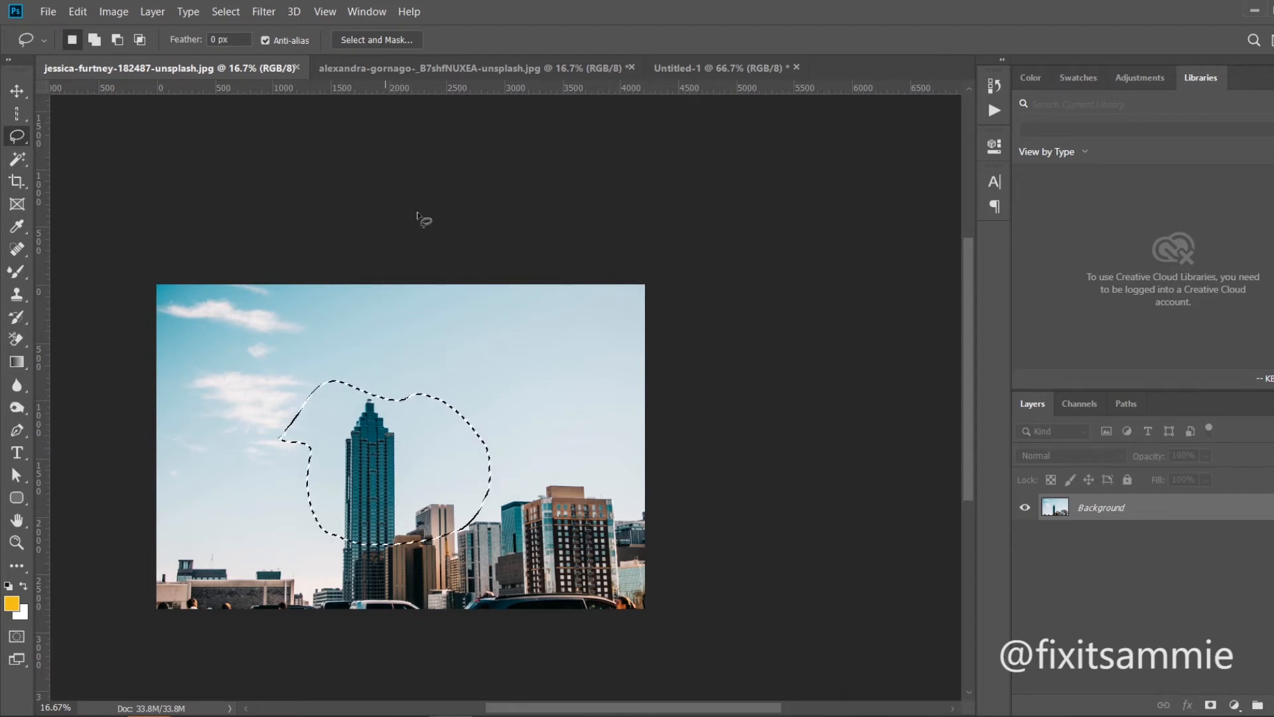
- Copy the lassoed area to a new layer, check the cutout with the Background hidden, and leave only the Background visible
right_click(433, 438)
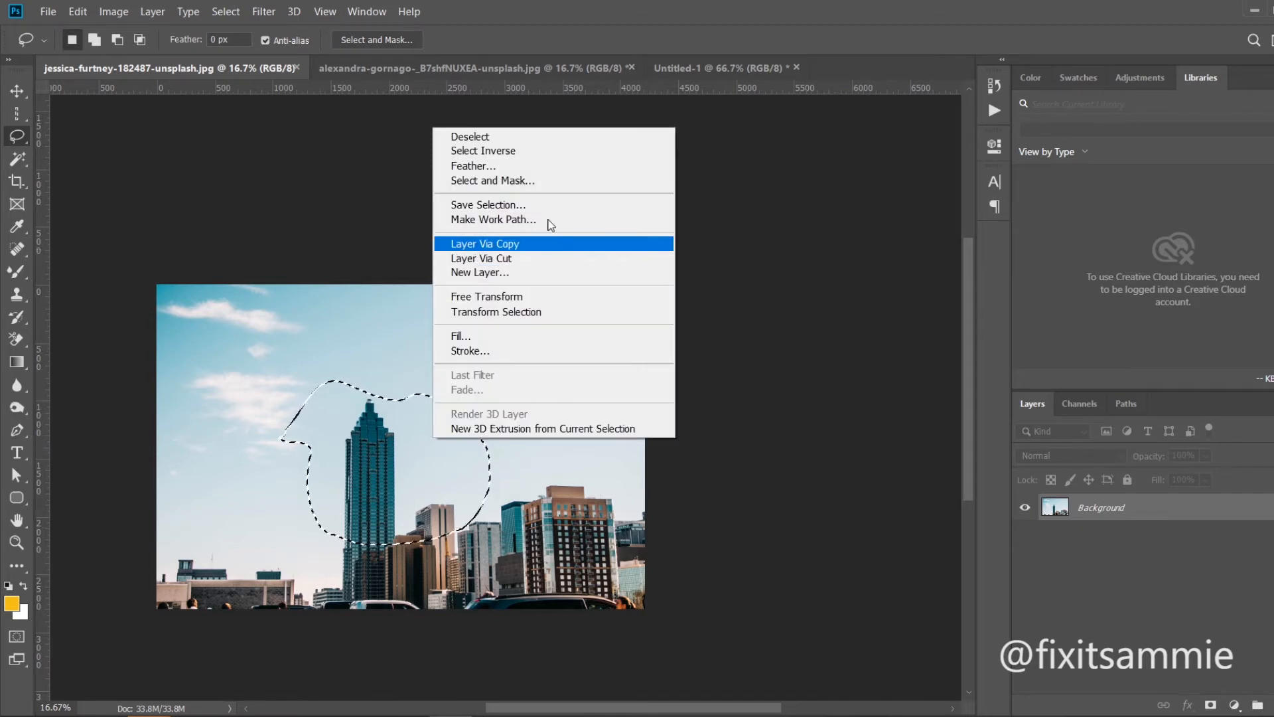
click(491, 243)
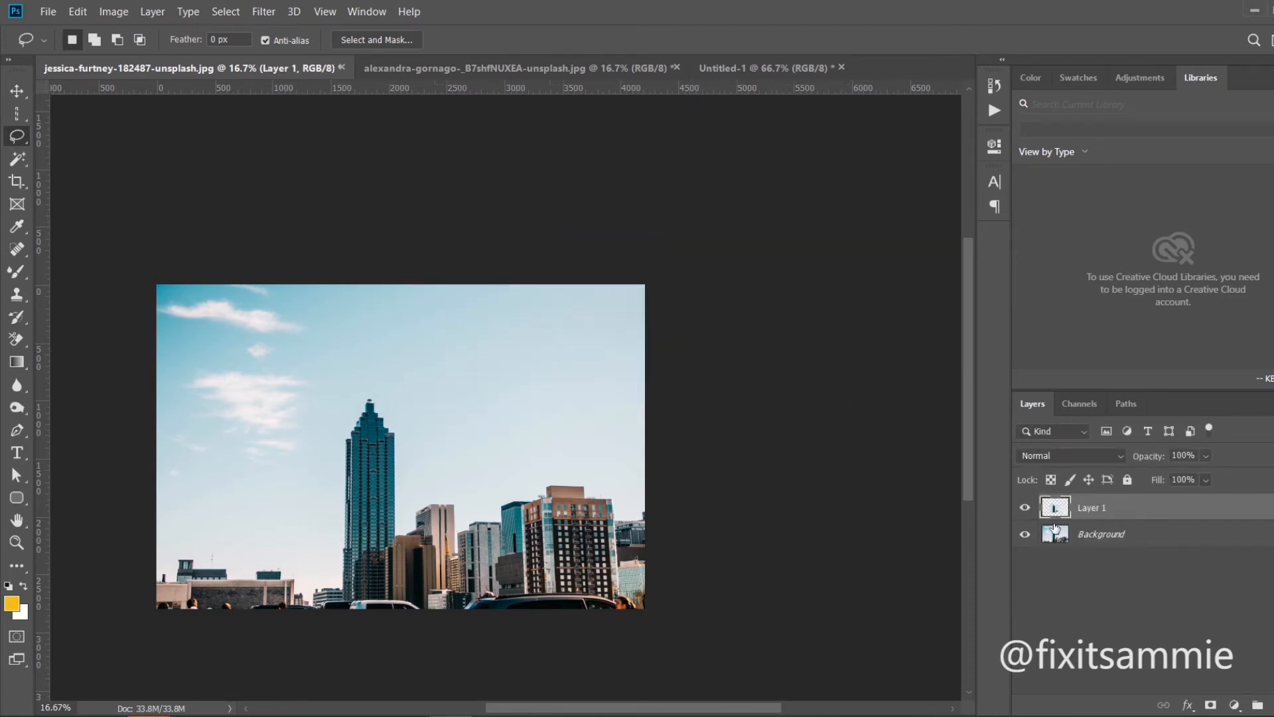
click(1024, 535)
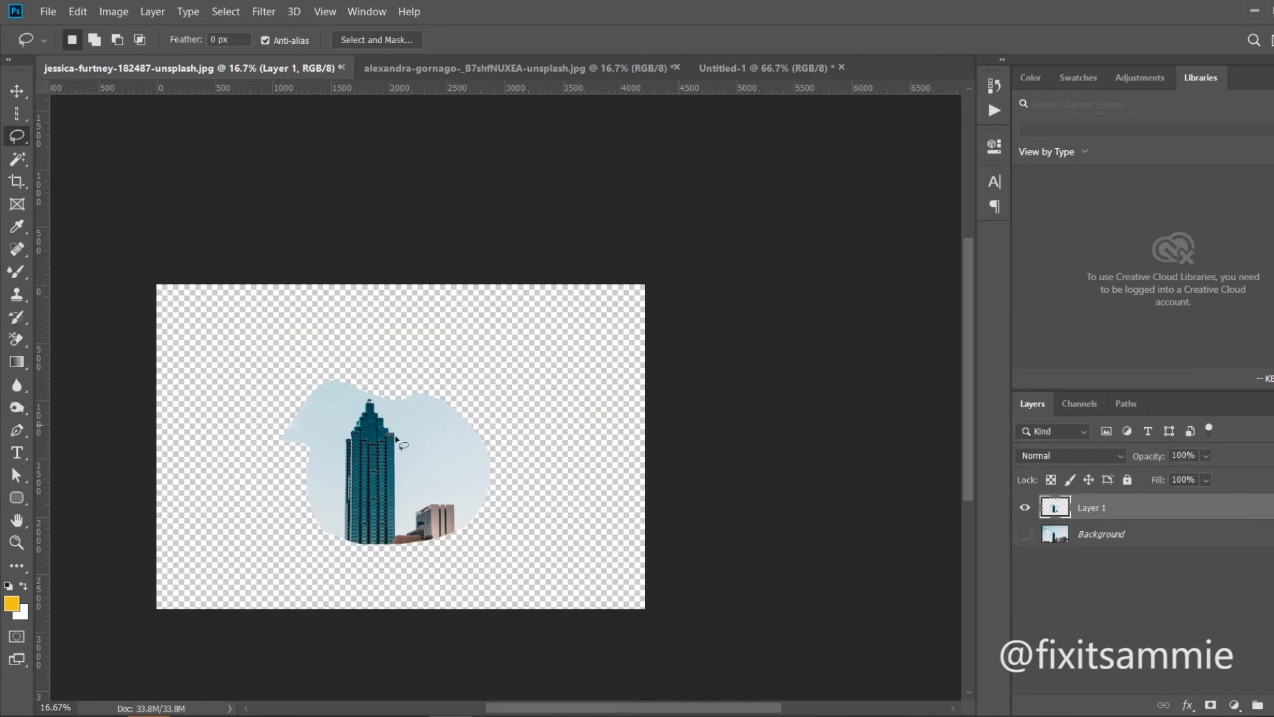
key(ctrl+z)
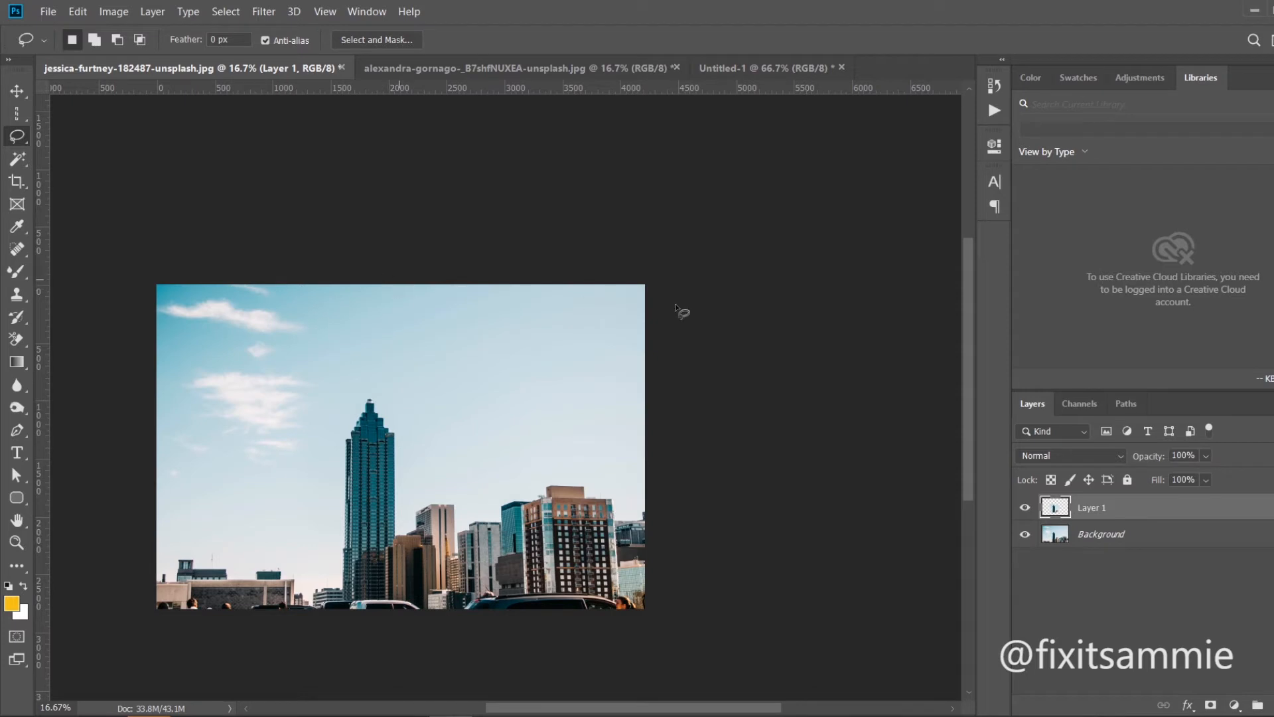
click(1025, 507)
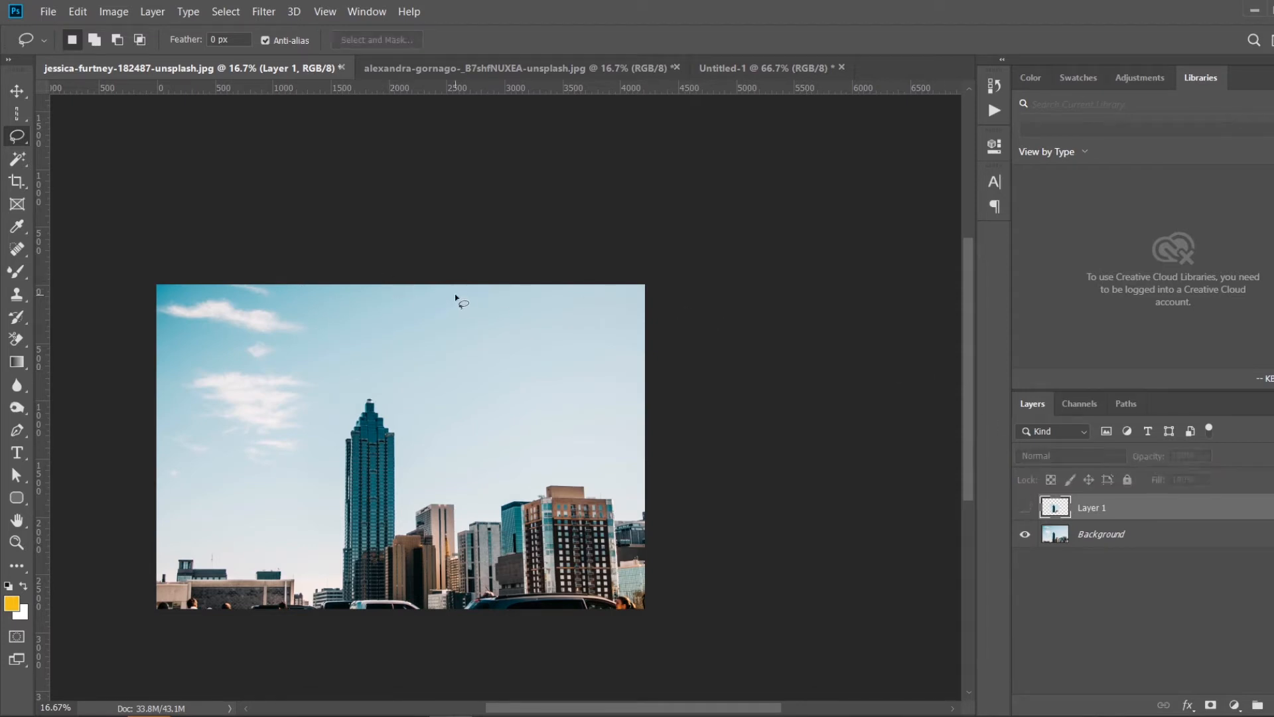
- With the Polygonal Lasso tool, select the left side of the tall tower up to its stepped roof, closing the outline across the facade
right_click(22, 134)
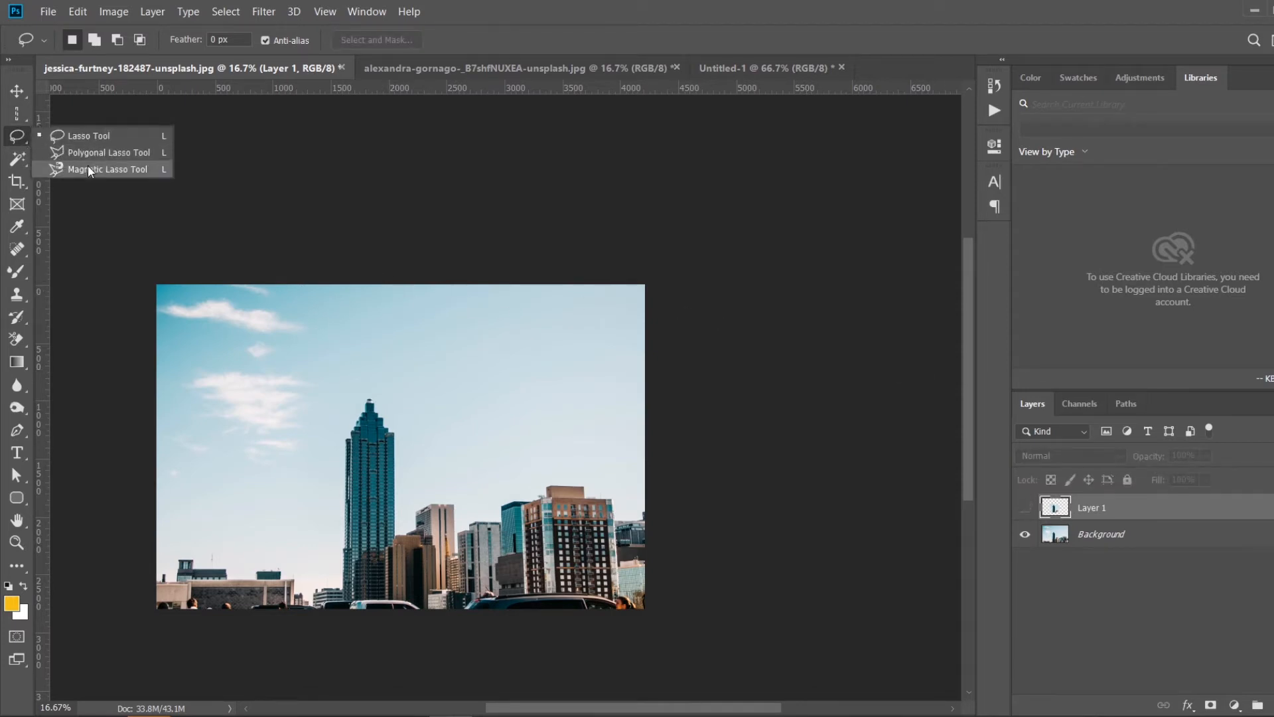
click(102, 155)
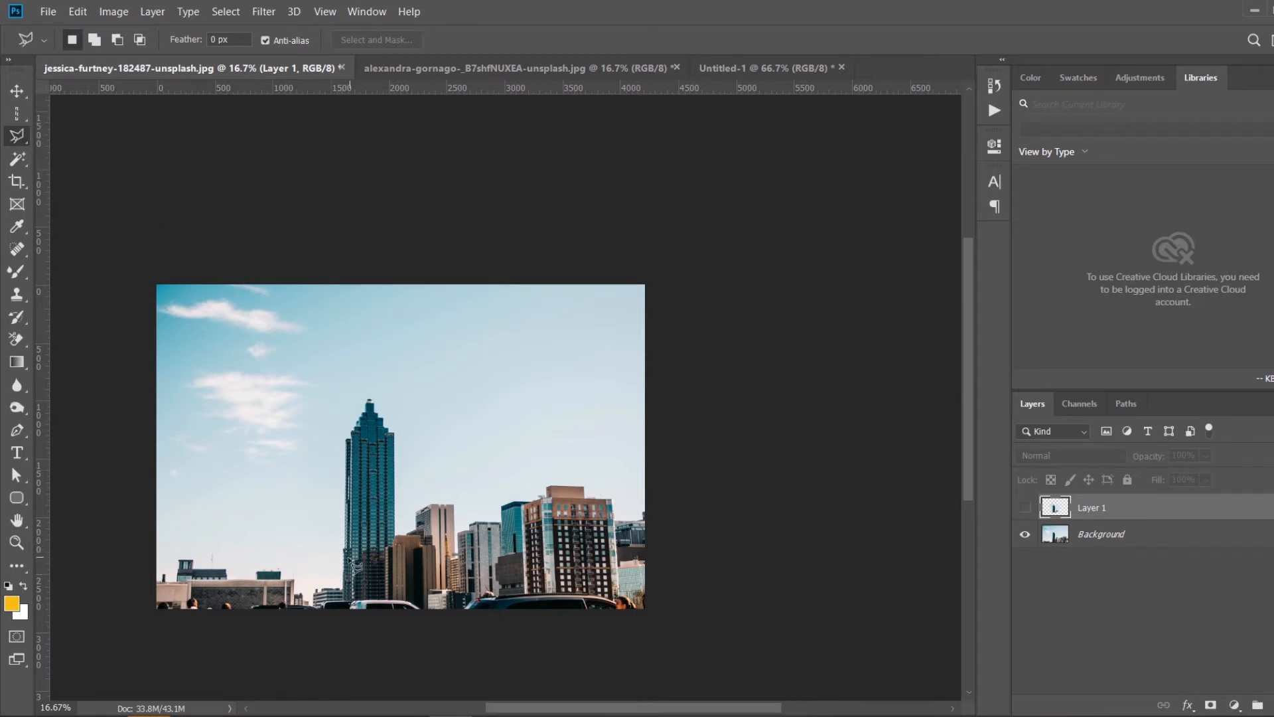
key(z)
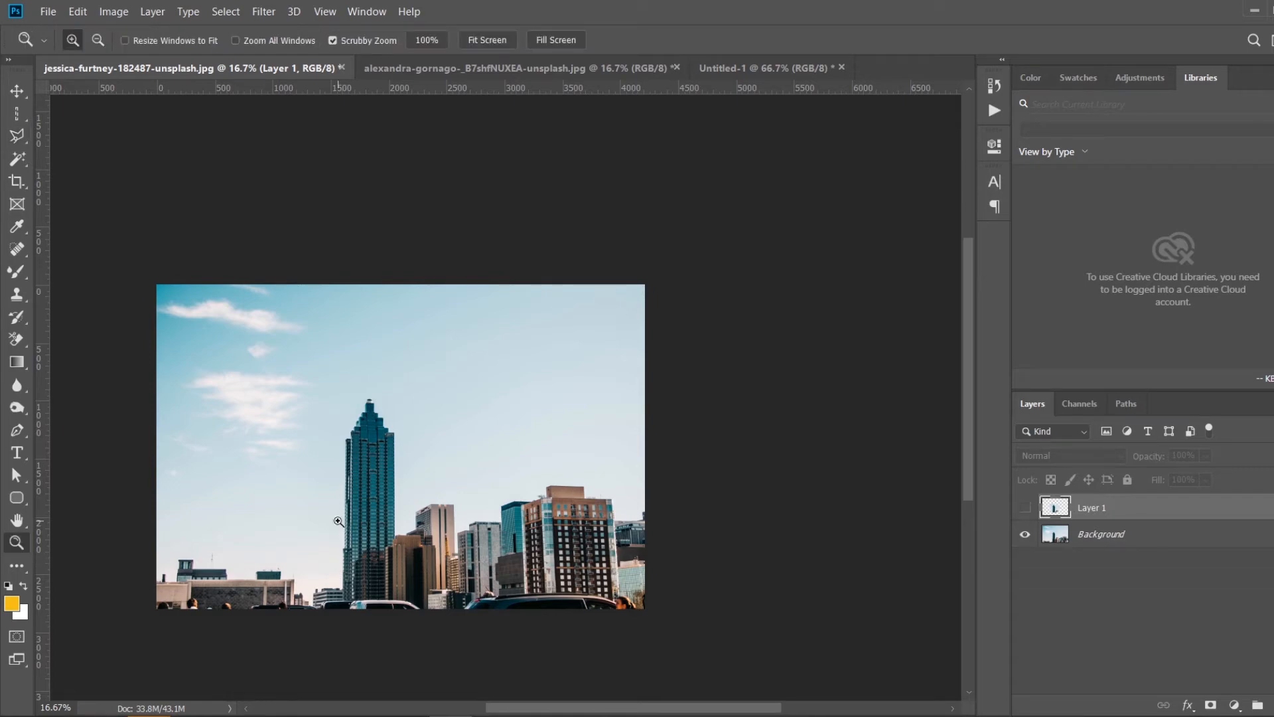
drag(340, 524, 489, 527)
scroll(487, 530, down, 1)
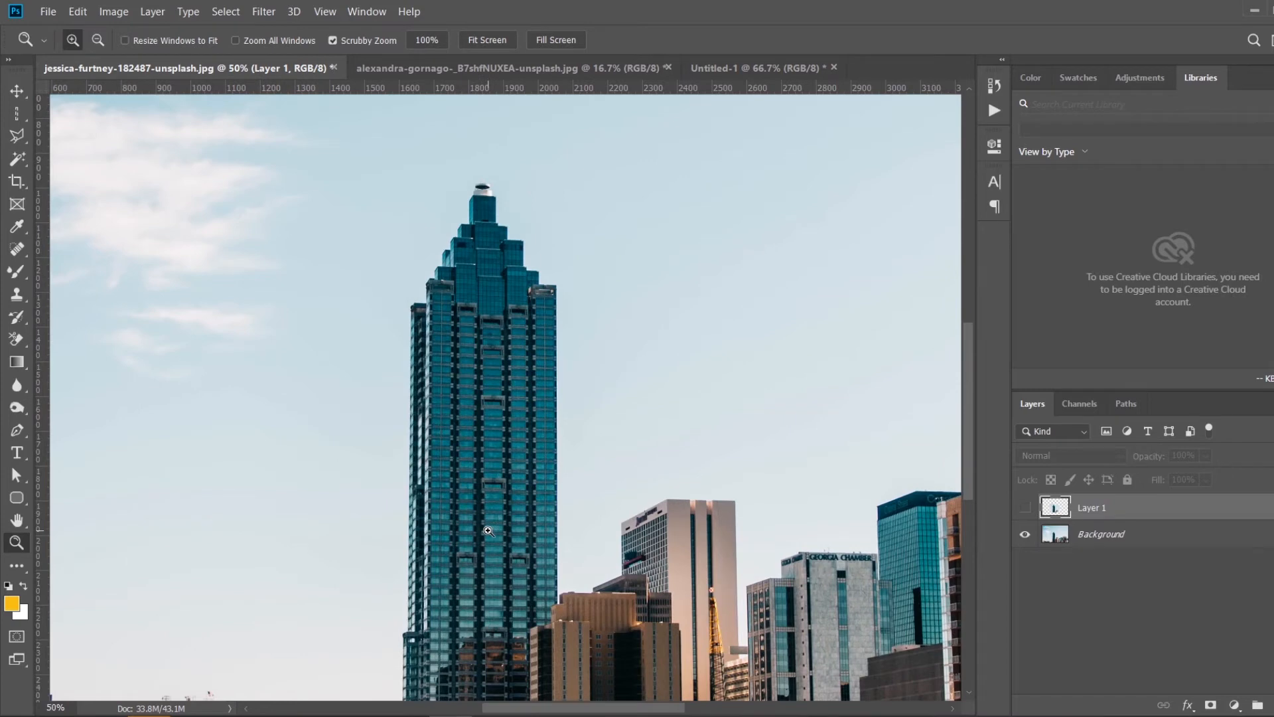
click(18, 136)
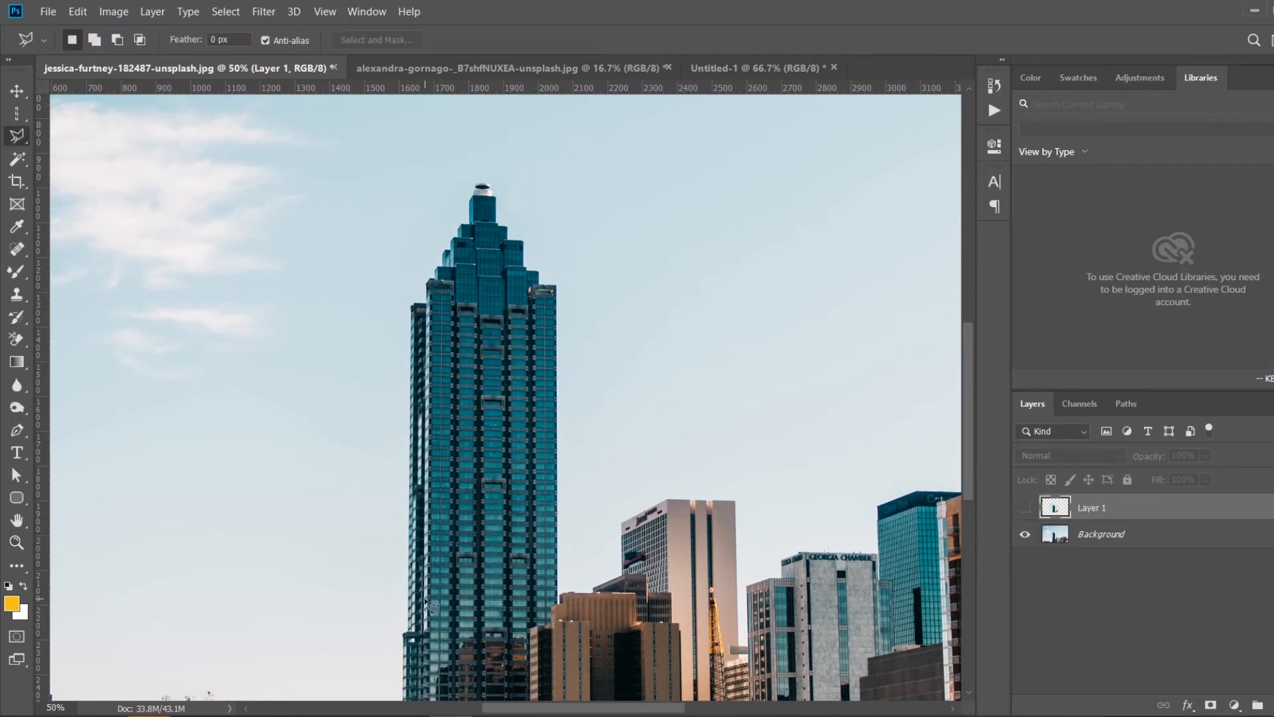
click(409, 636)
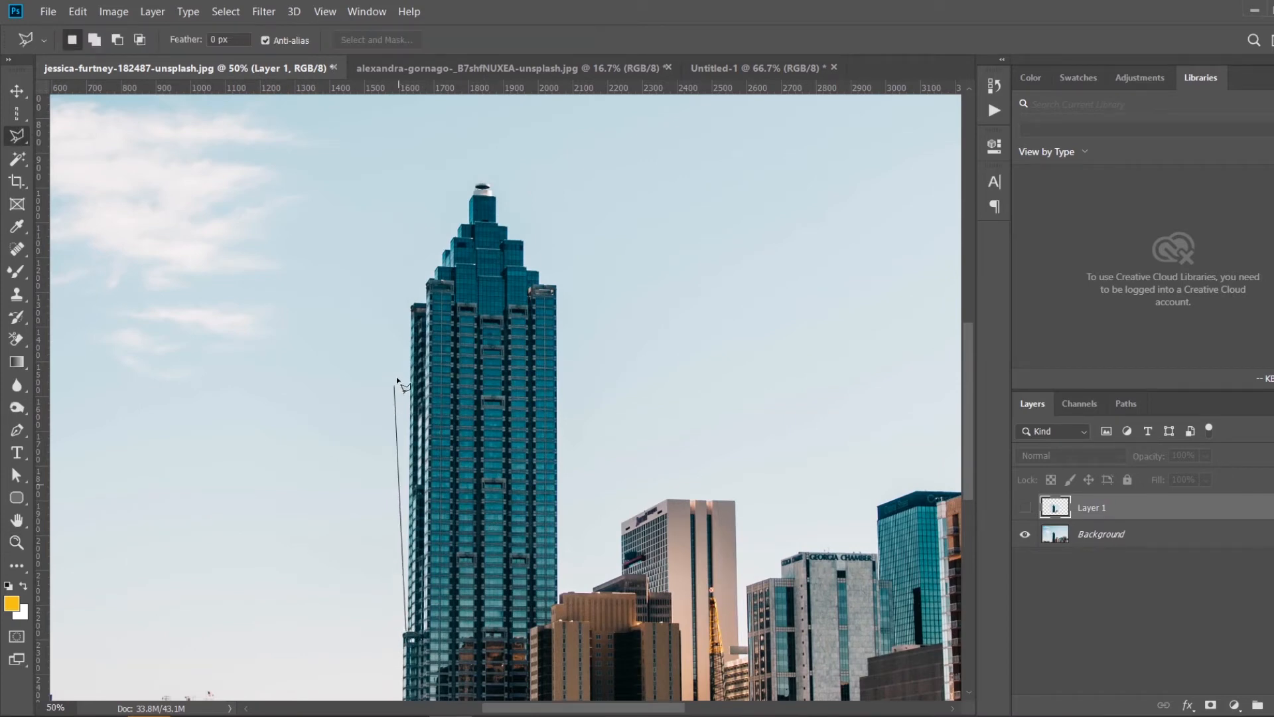
click(413, 302)
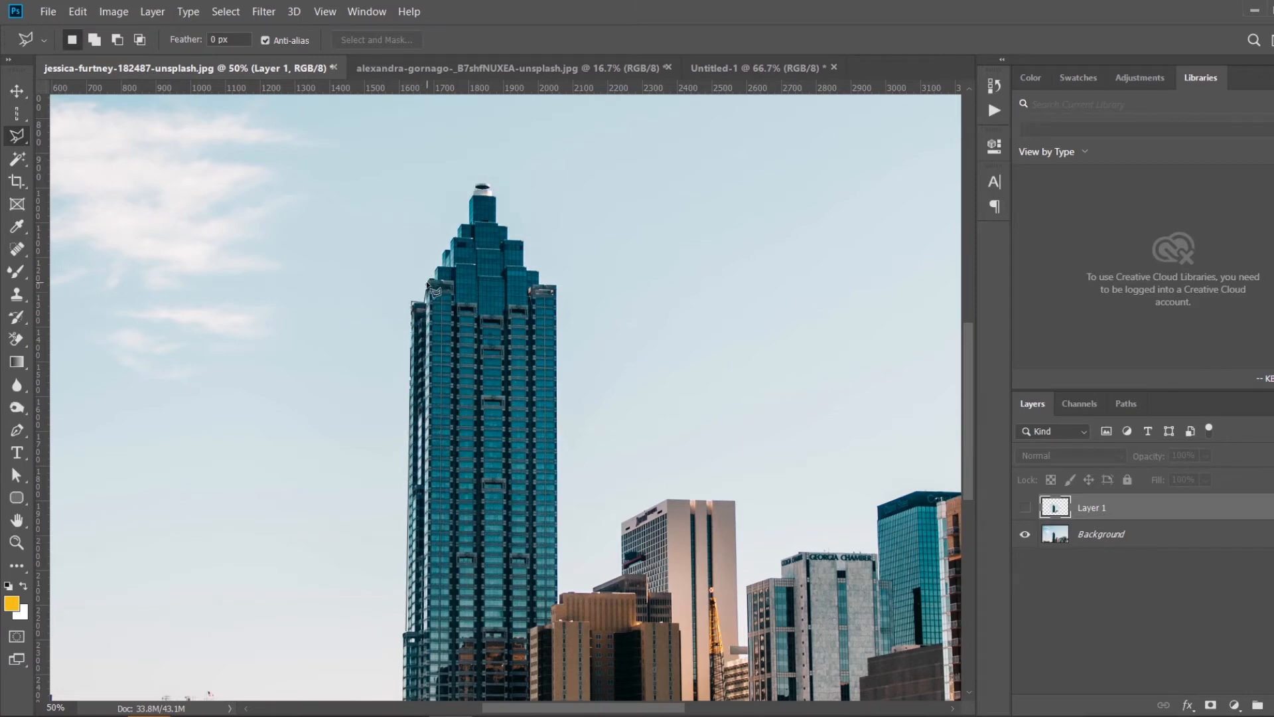
click(426, 284)
click(436, 277)
double_click(483, 362)
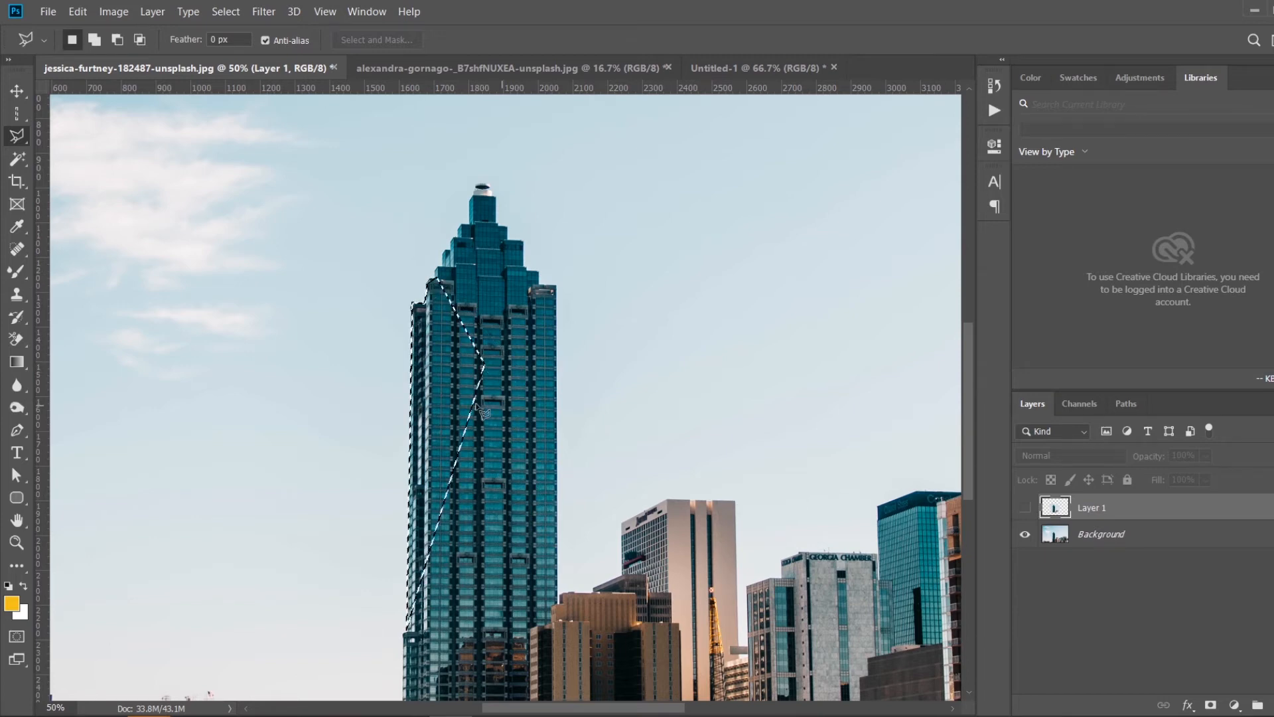
- Clear the polygonal selection from the tall blue tower
key(Escape)
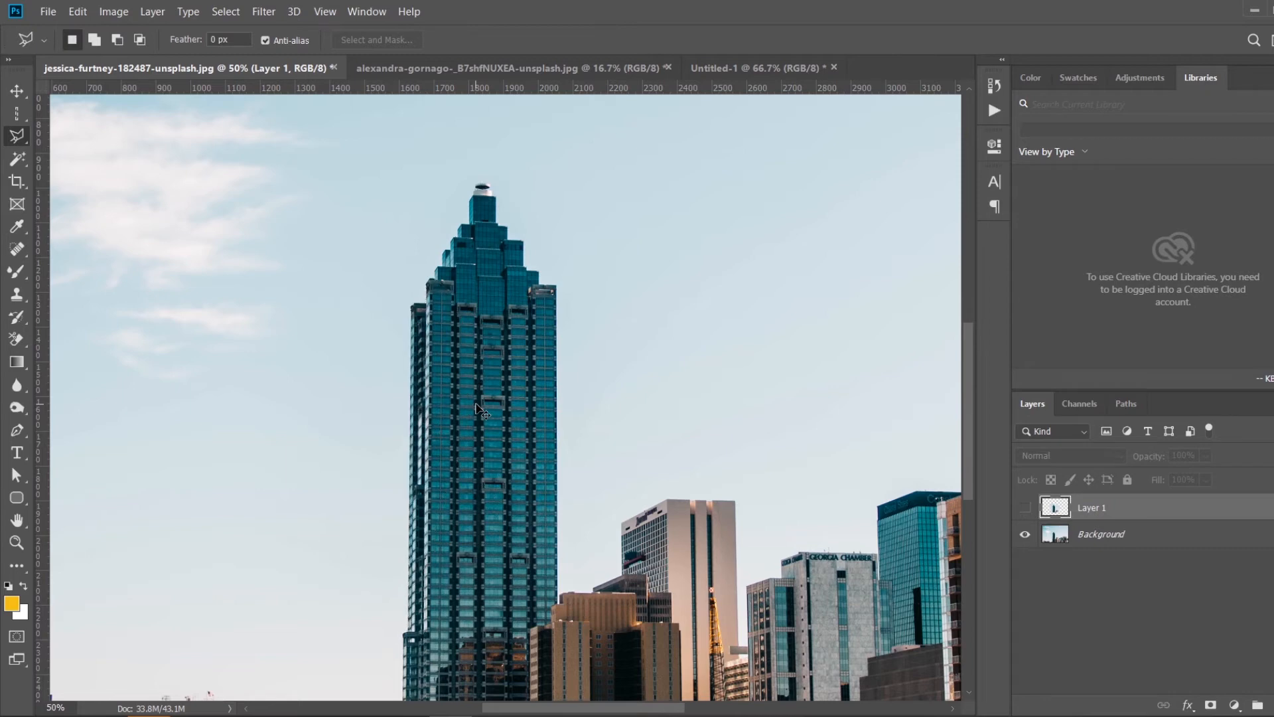
click(240, 10)
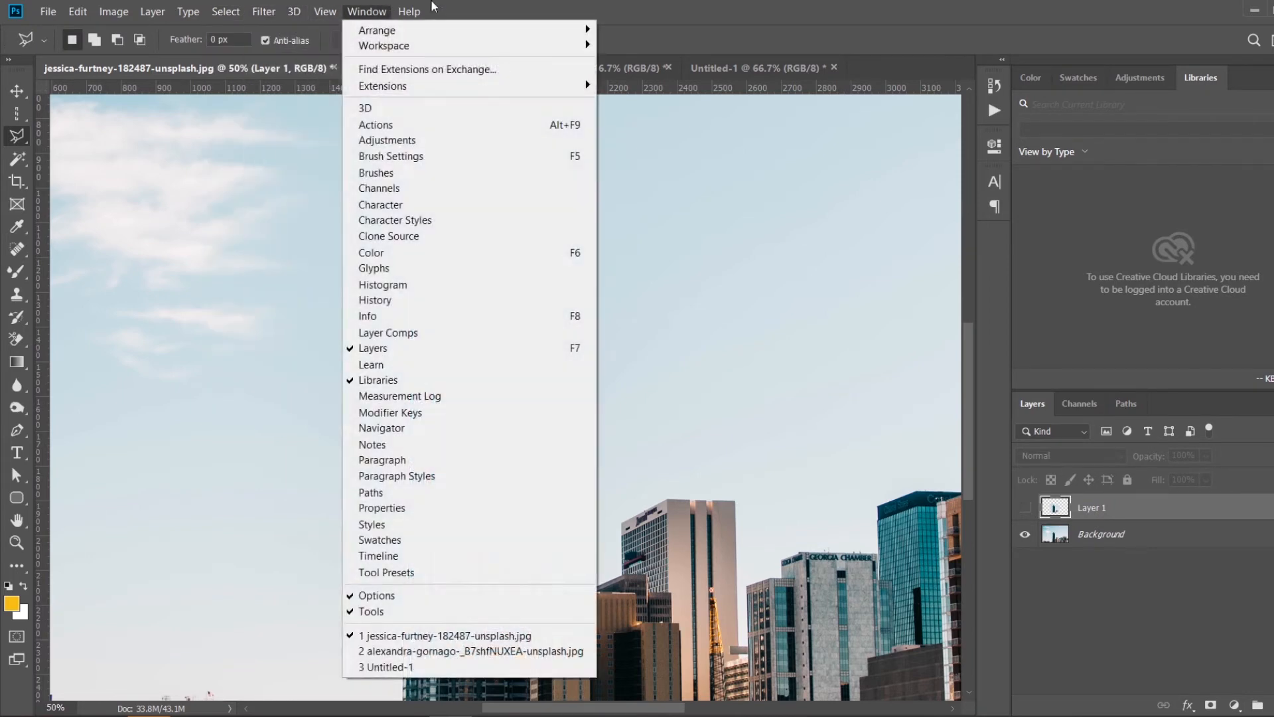
click(367, 12)
- Draw a four-sided Polygonal Lasso outline from the open sky across the tower's upper facade, closing it at its starting point
click(315, 319)
click(443, 264)
click(454, 397)
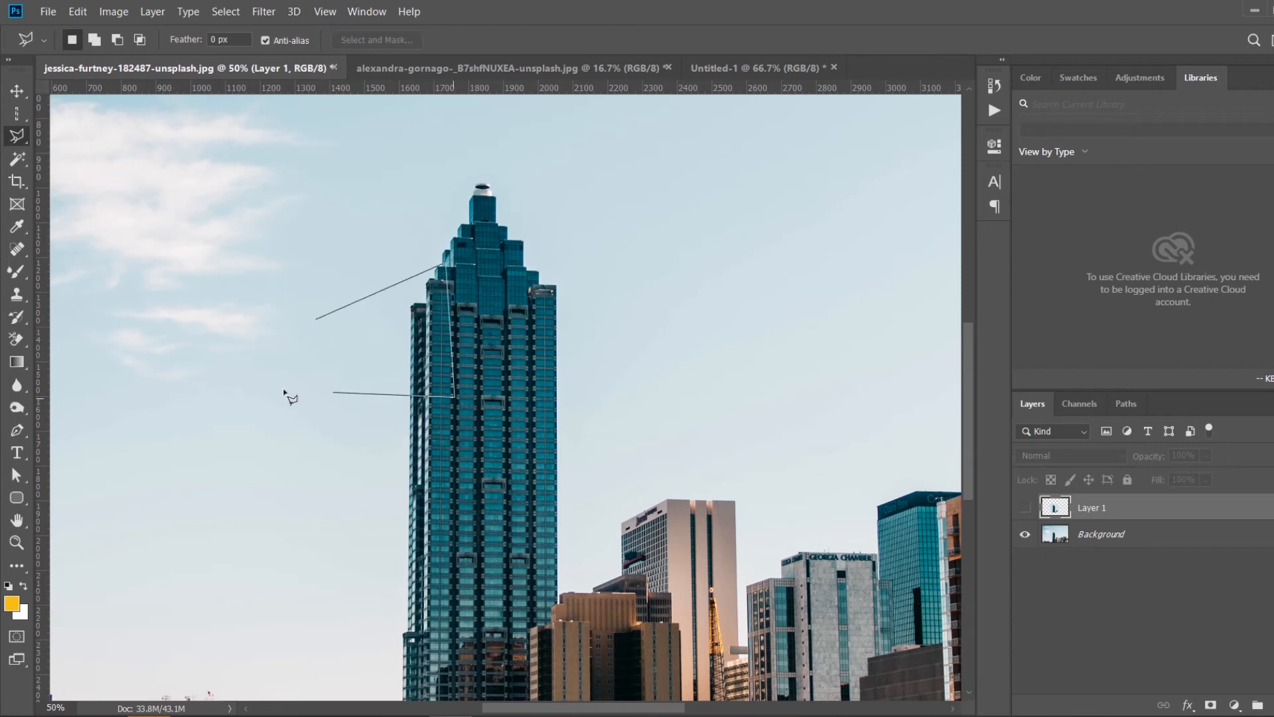
click(260, 389)
double_click(316, 319)
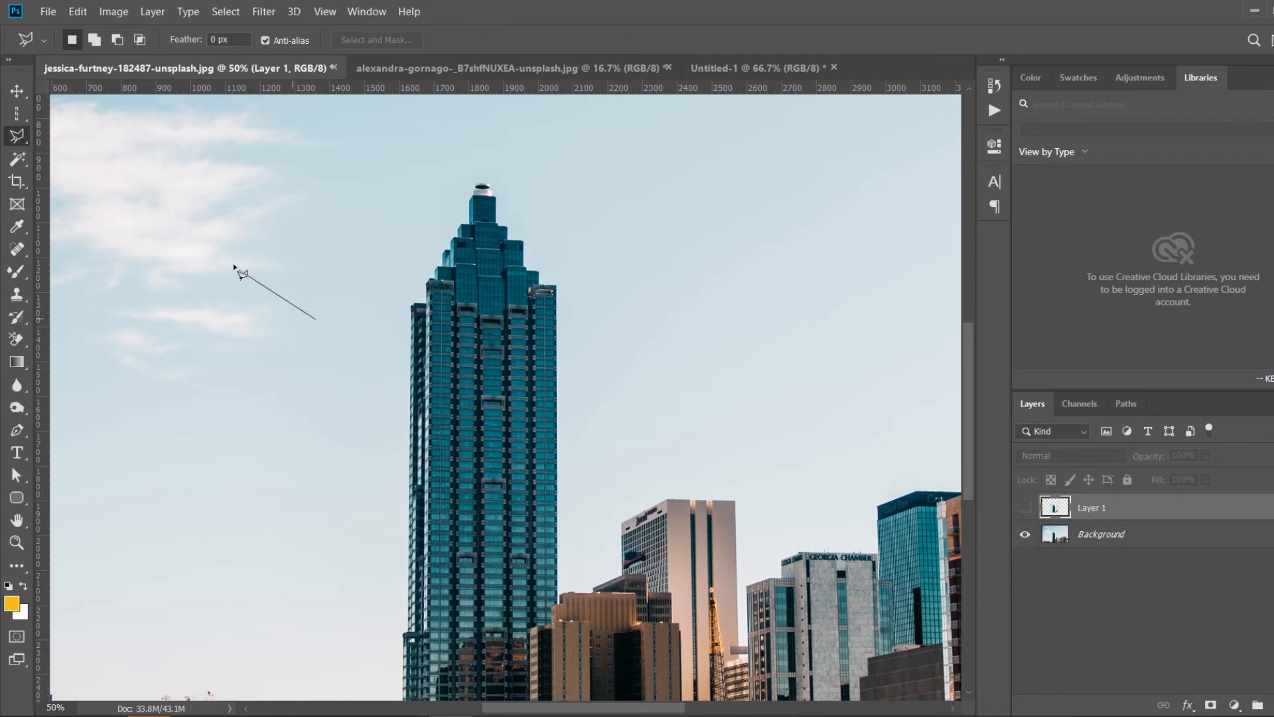
- Draw a four-sided Polygonal Lasso selection in the open sky beside the tower, and deselect it
click(231, 264)
click(211, 431)
click(361, 456)
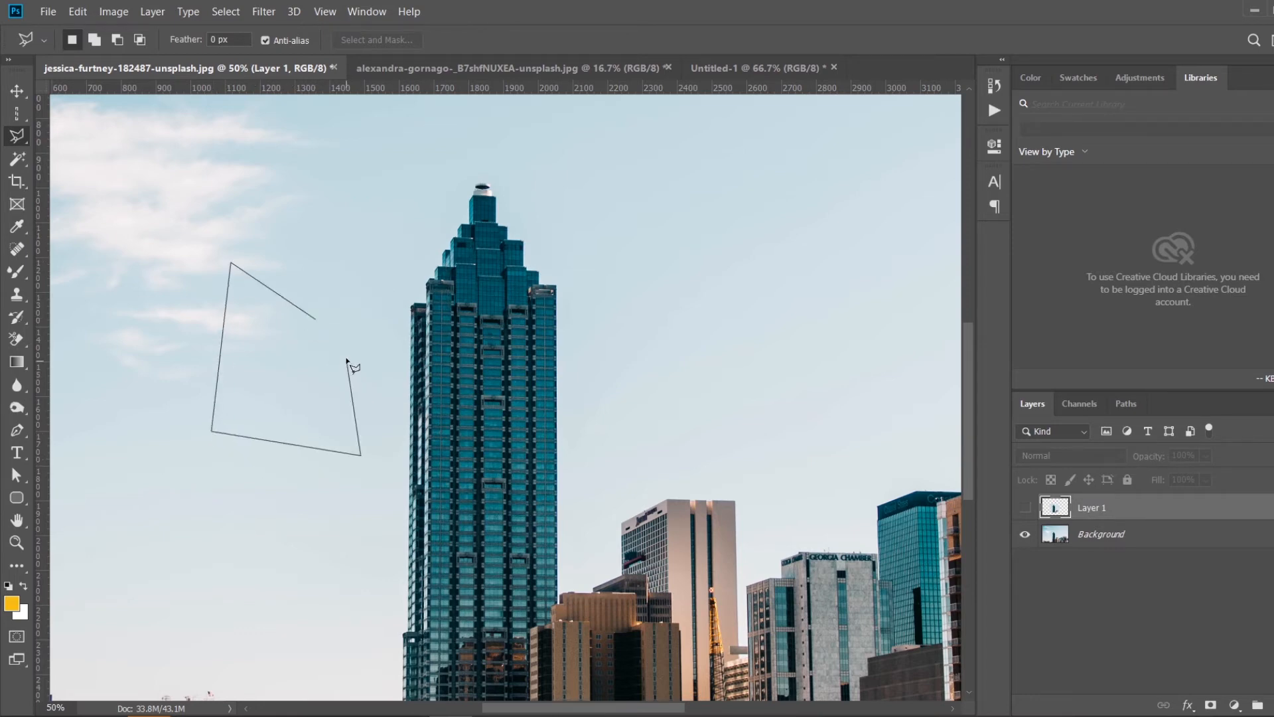
click(317, 319)
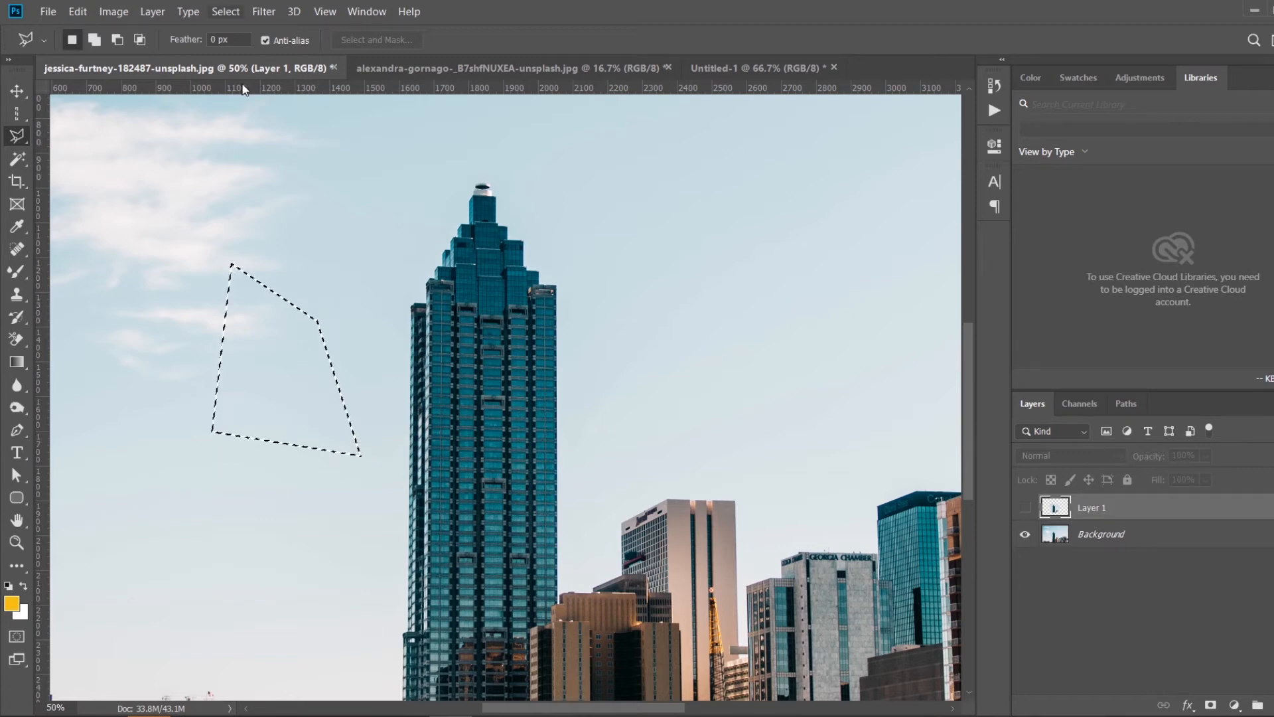
click(225, 11)
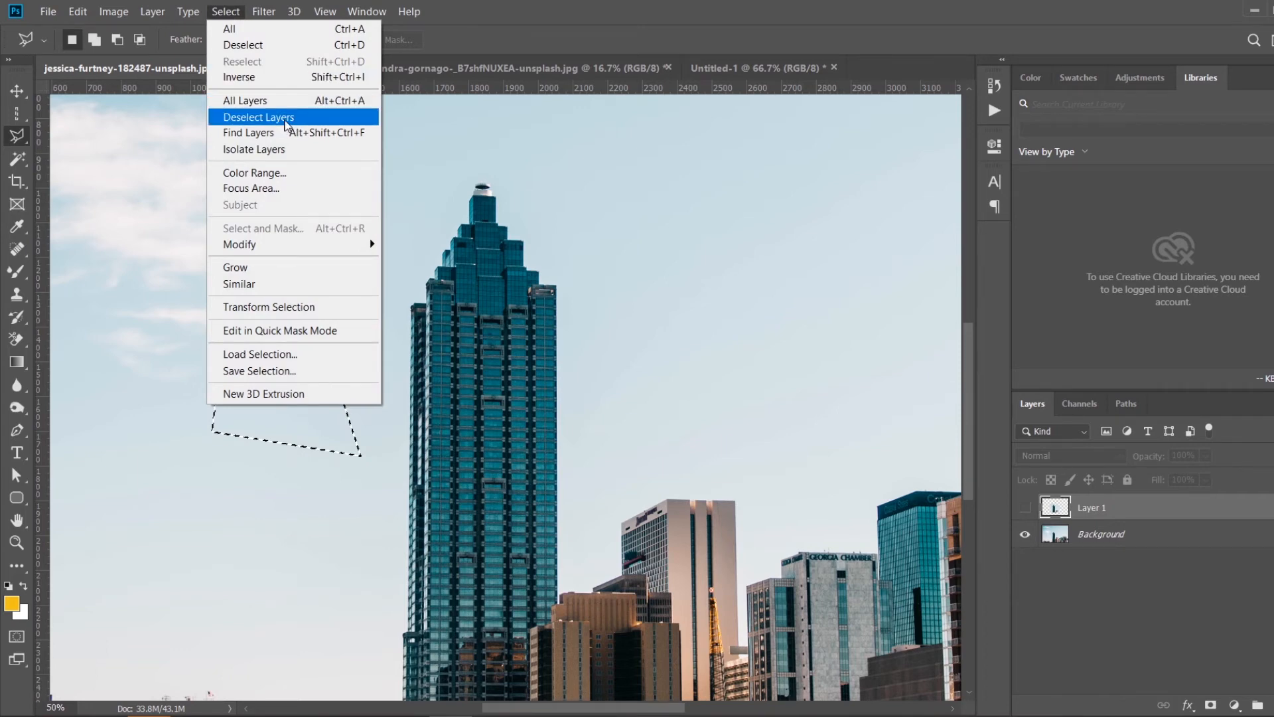
click(260, 46)
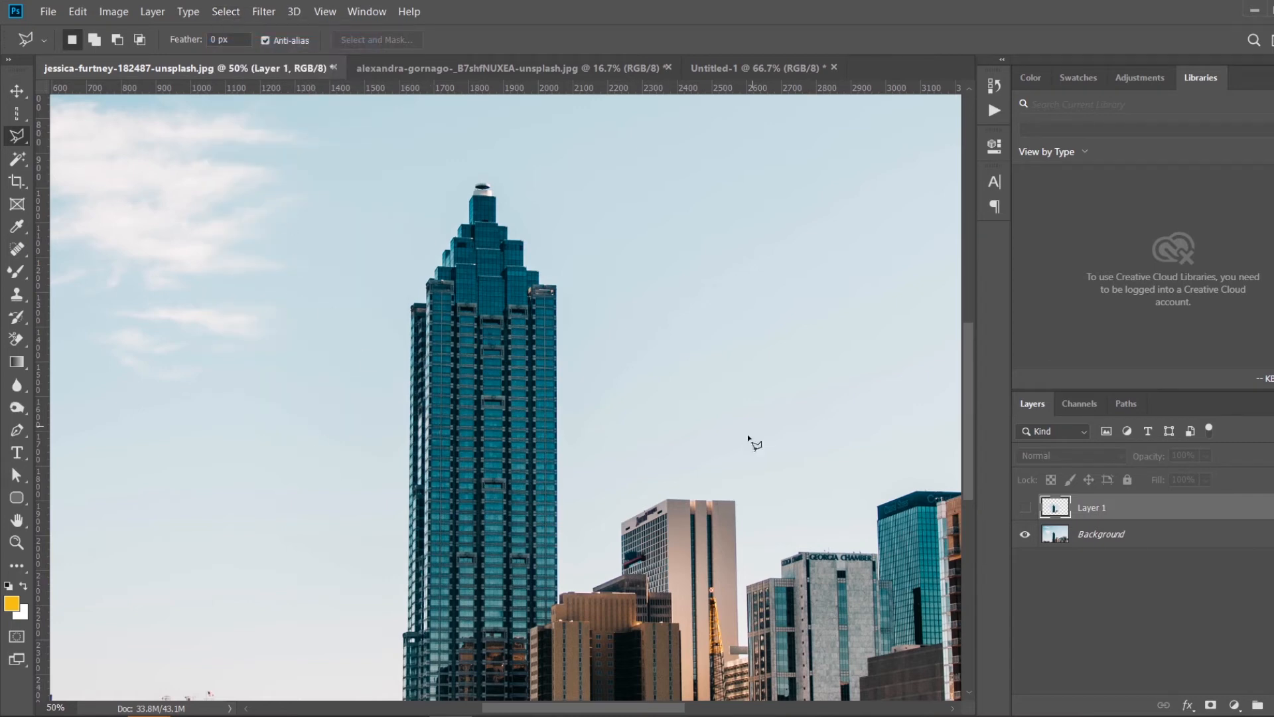
- Select the upper part of the beige Marriott building with the Polygonal Lasso, following its roofline and side edges and closing across the facade
key(z)
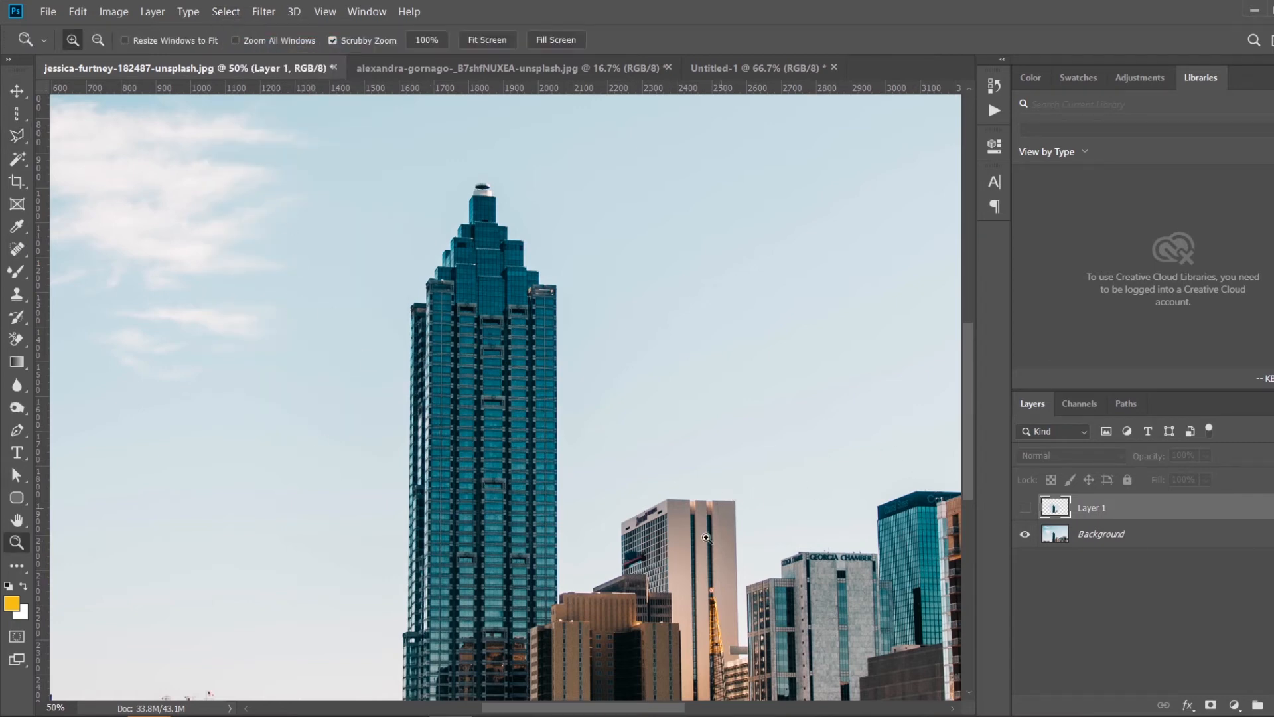
click(696, 550)
click(695, 551)
click(702, 554)
click(707, 559)
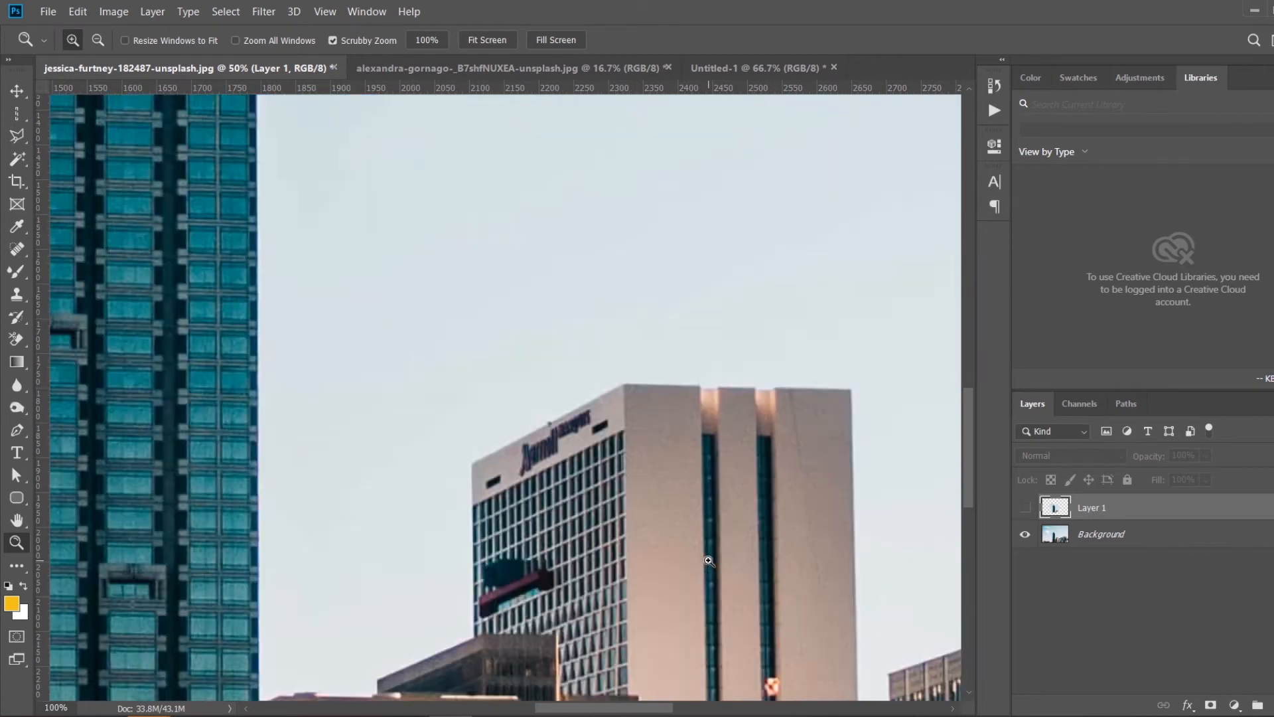
scroll(970, 456, down, 1)
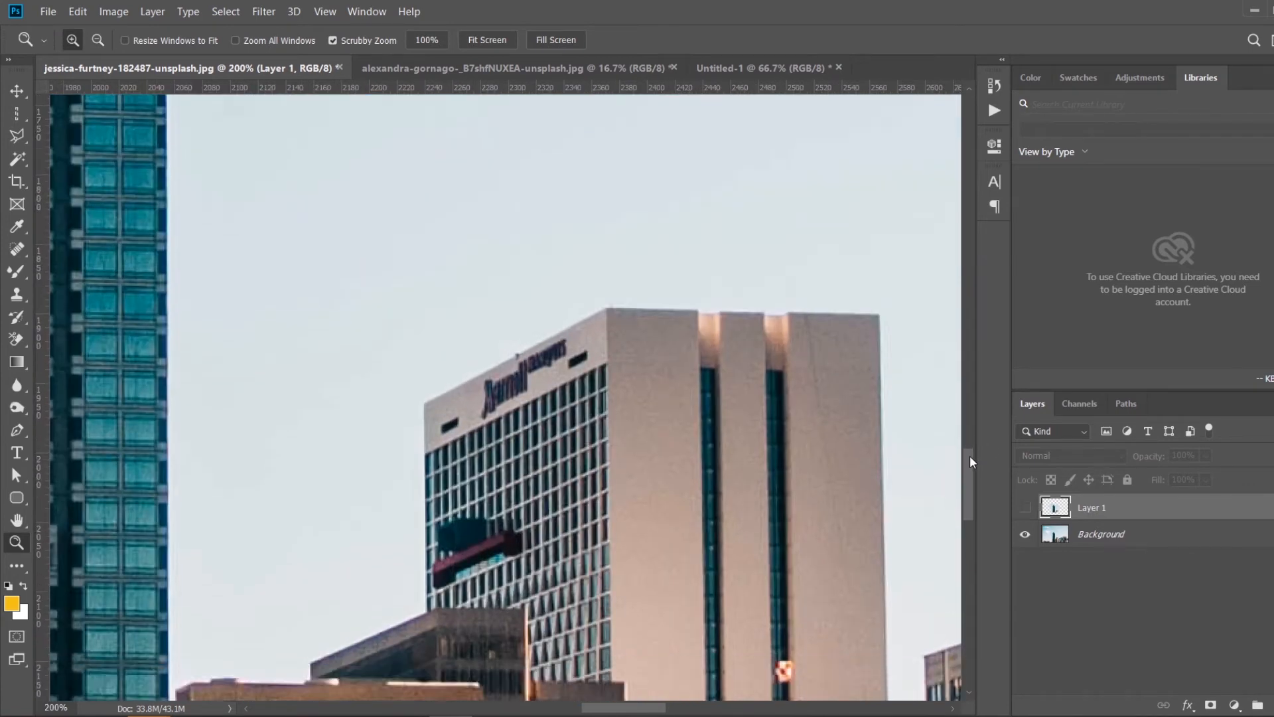
click(16, 136)
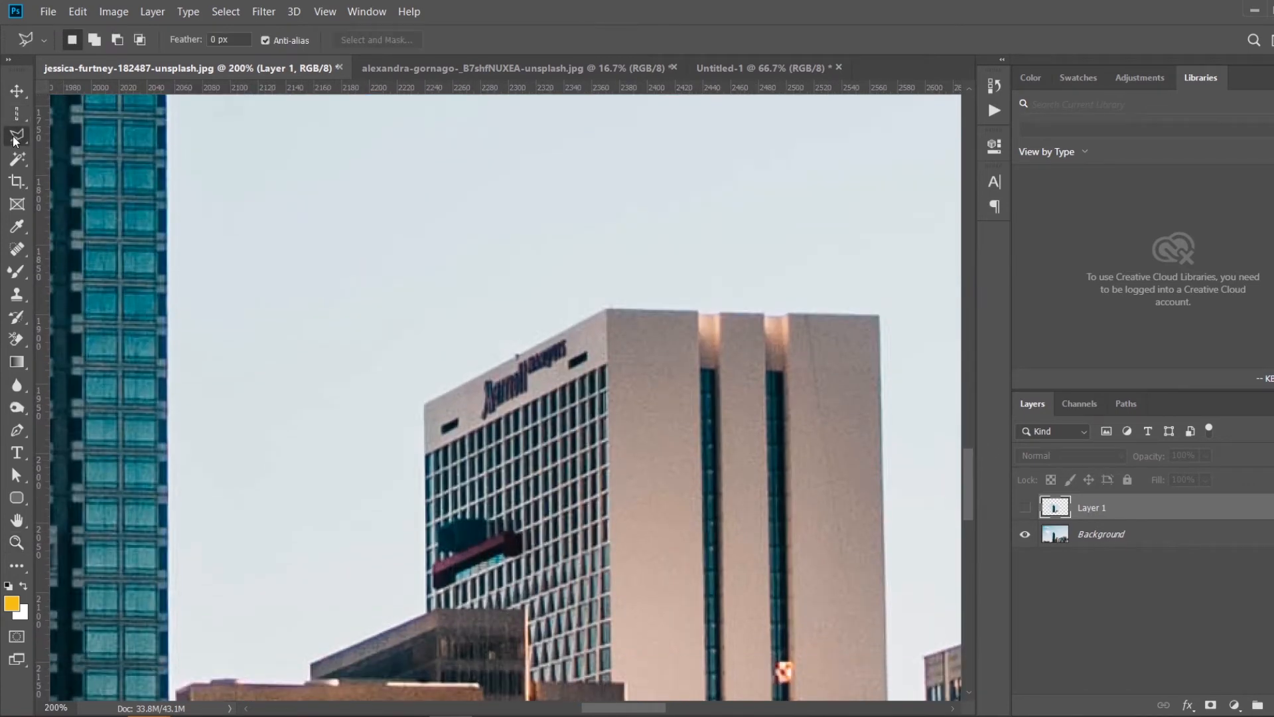
click(428, 611)
click(424, 402)
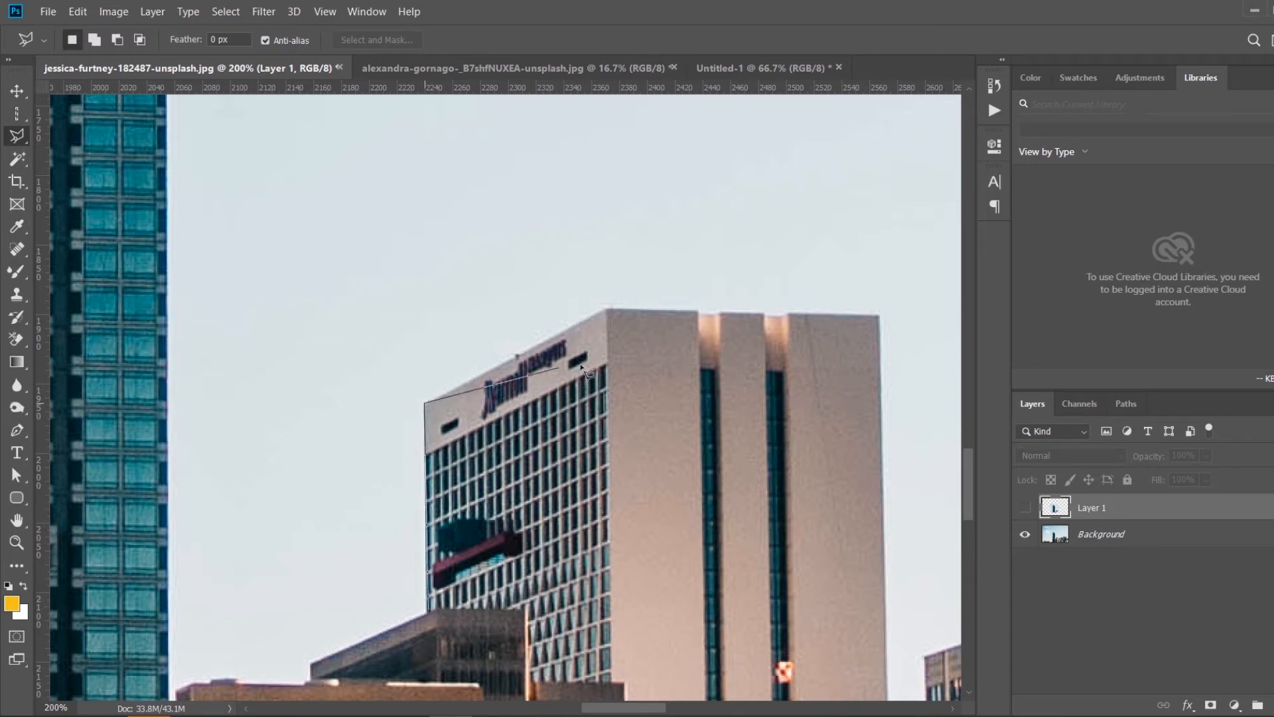
click(609, 323)
click(603, 307)
click(879, 314)
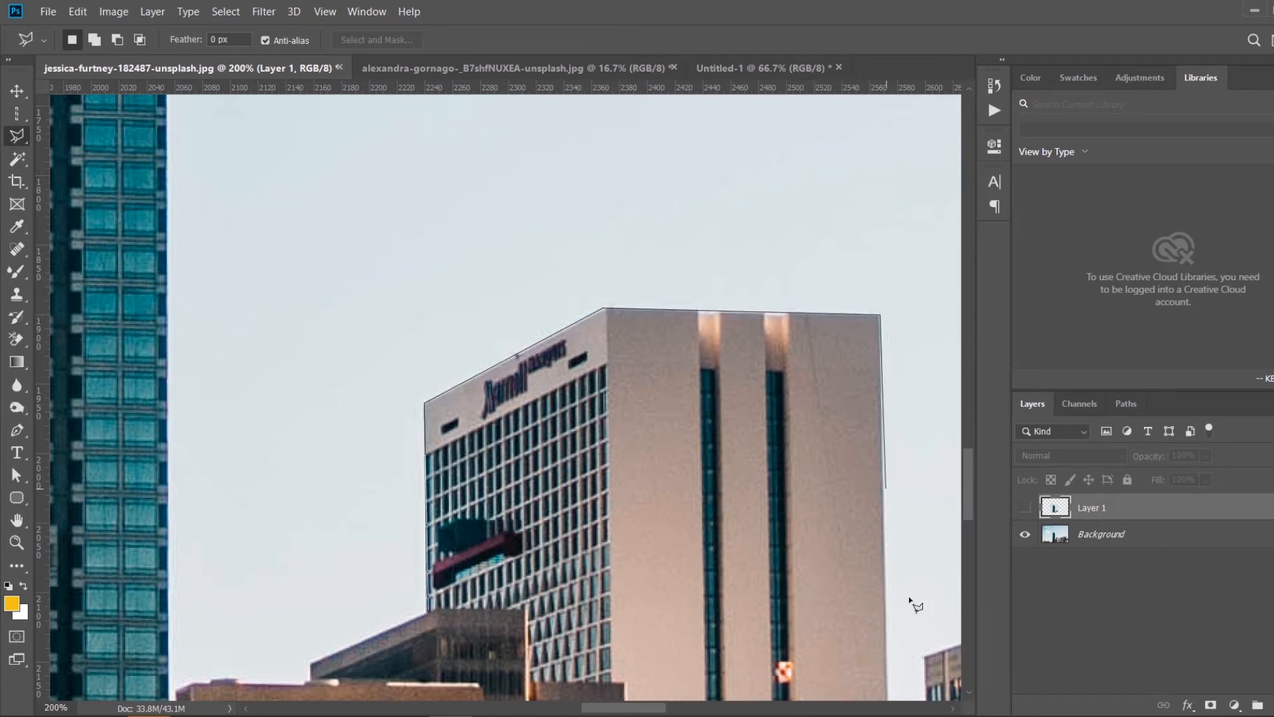
click(887, 649)
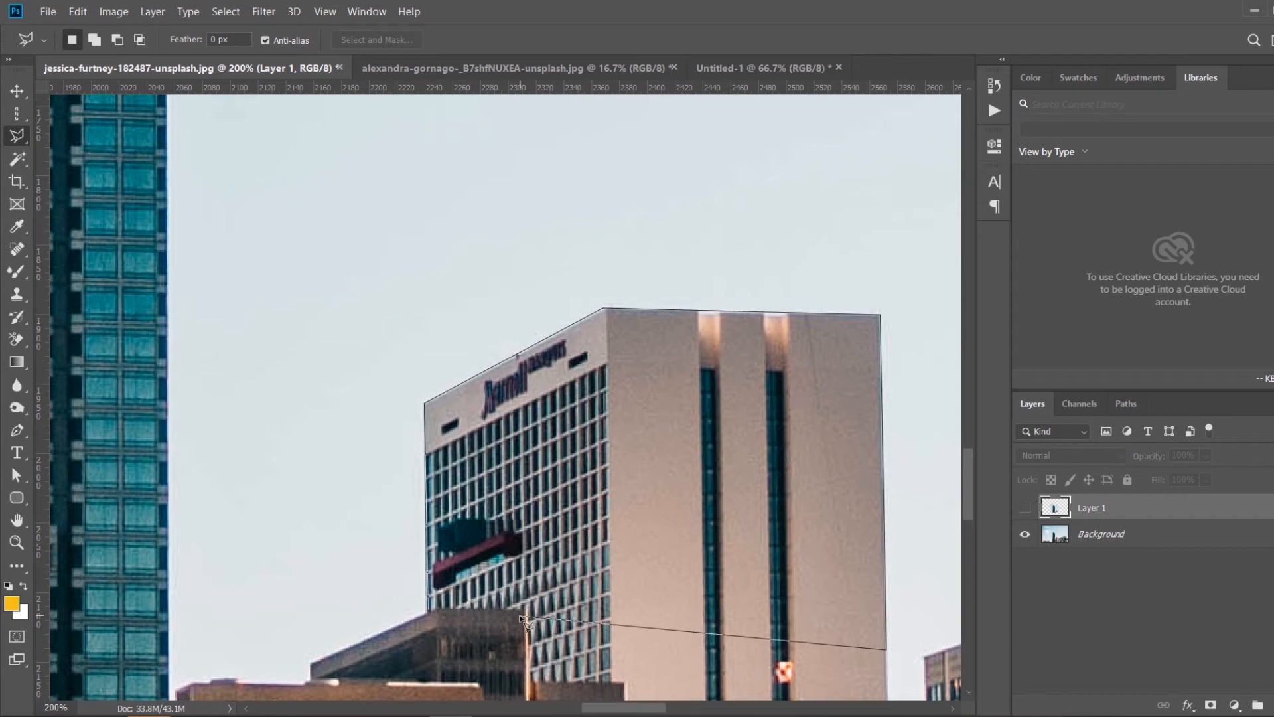
click(431, 615)
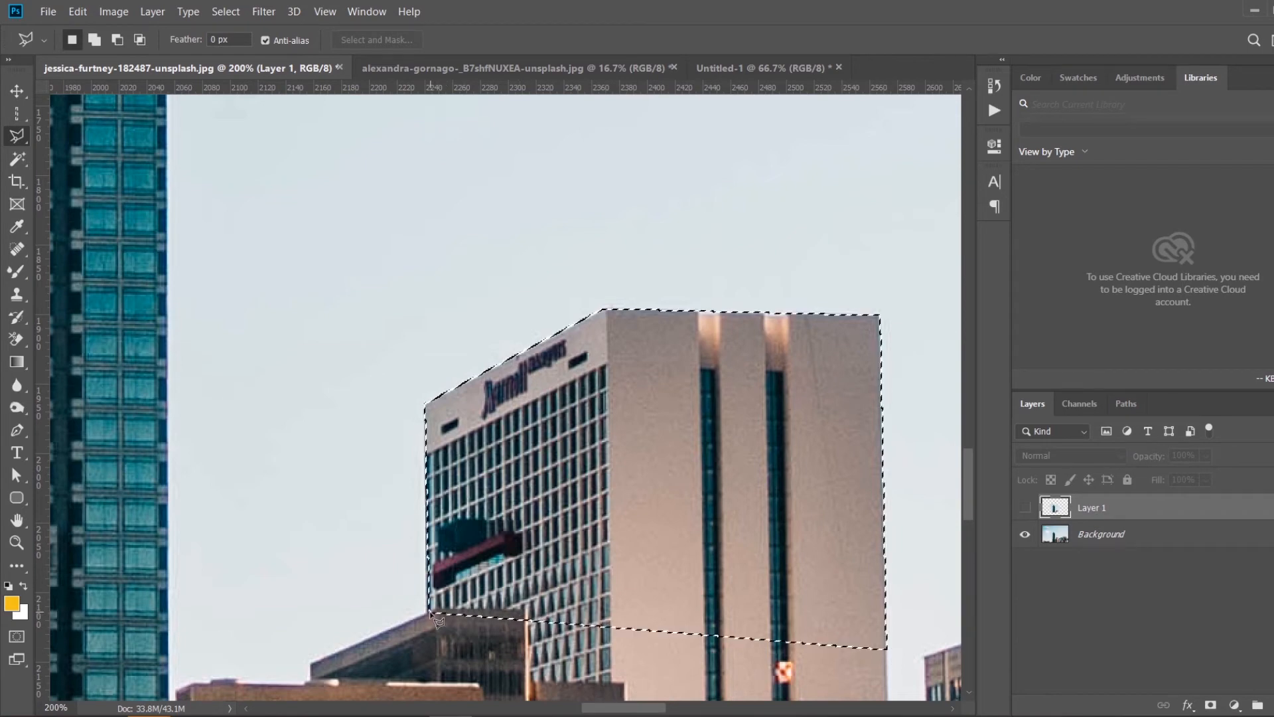
- Try to outline the roof of the Marriott building with the freehand Lasso, and clear the selection
key(z)
alt+click(704, 441)
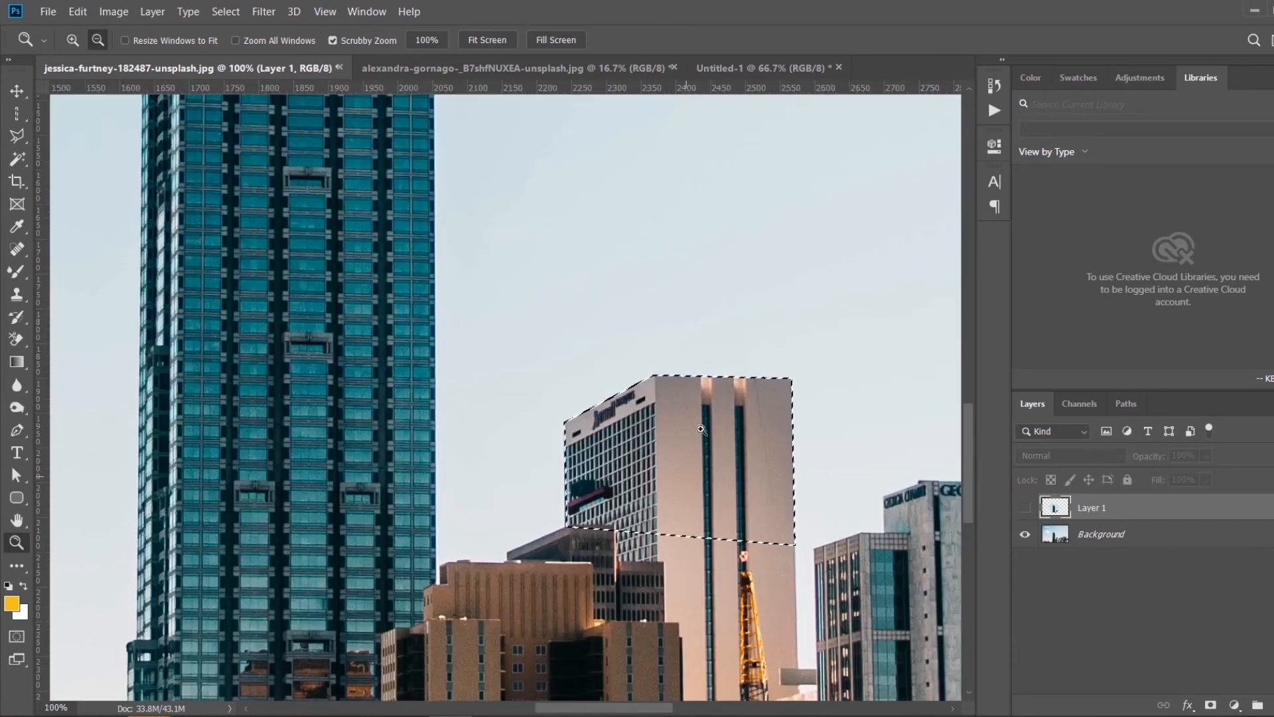
click(21, 136)
click(58, 134)
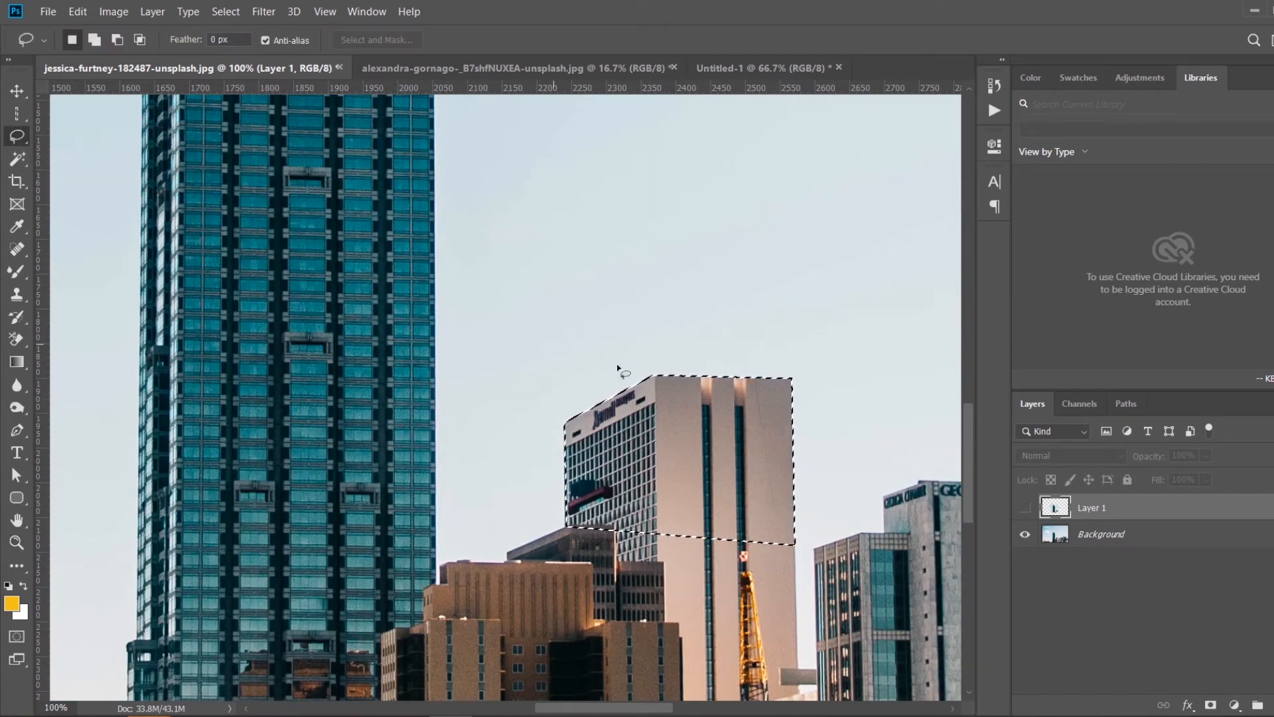
drag(580, 570, 582, 440)
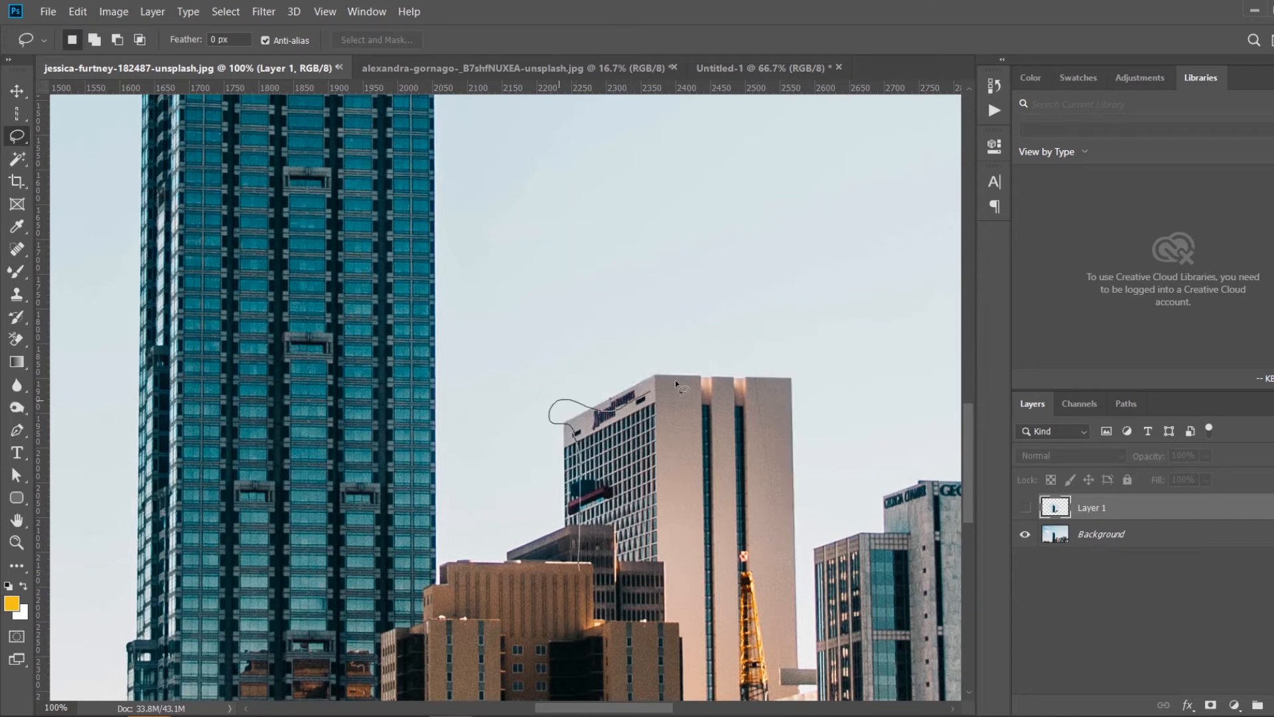
drag(692, 377, 740, 379)
click(710, 506)
- Open the photo of the woman in a hat and checkered trousers from the Saved Pictures folder as a separate document
click(511, 72)
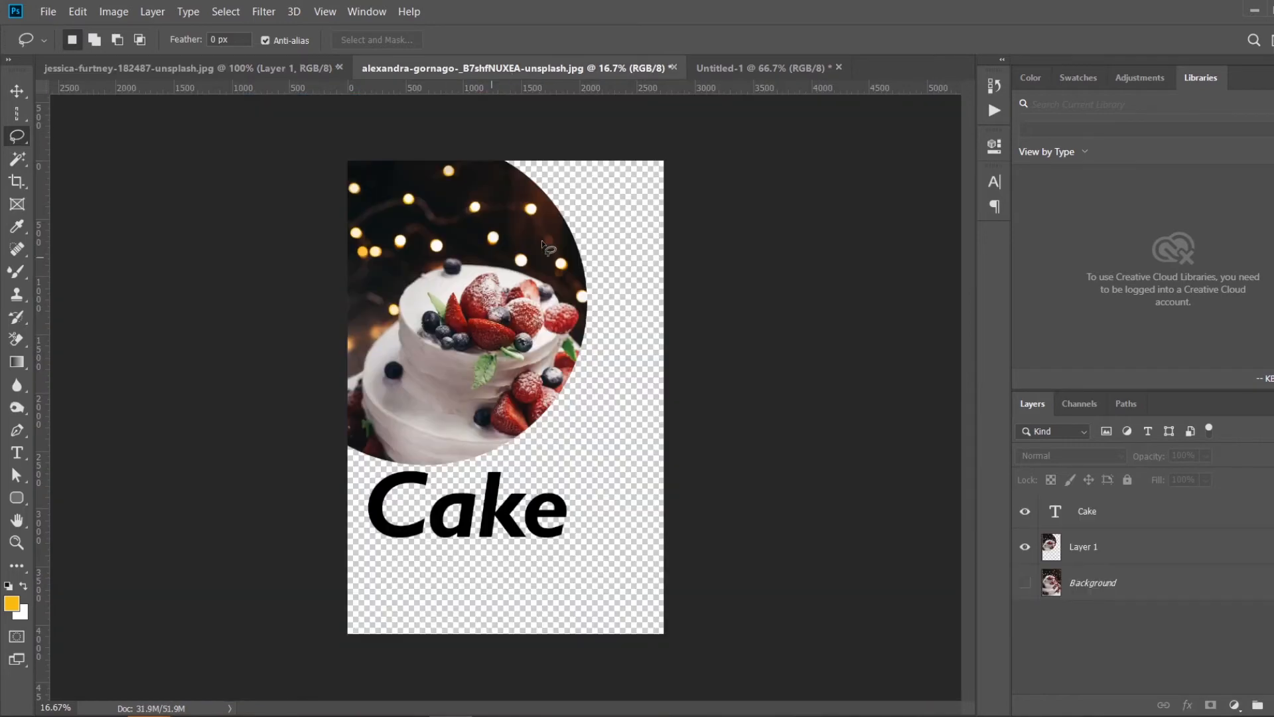
mouse_move(100, 704)
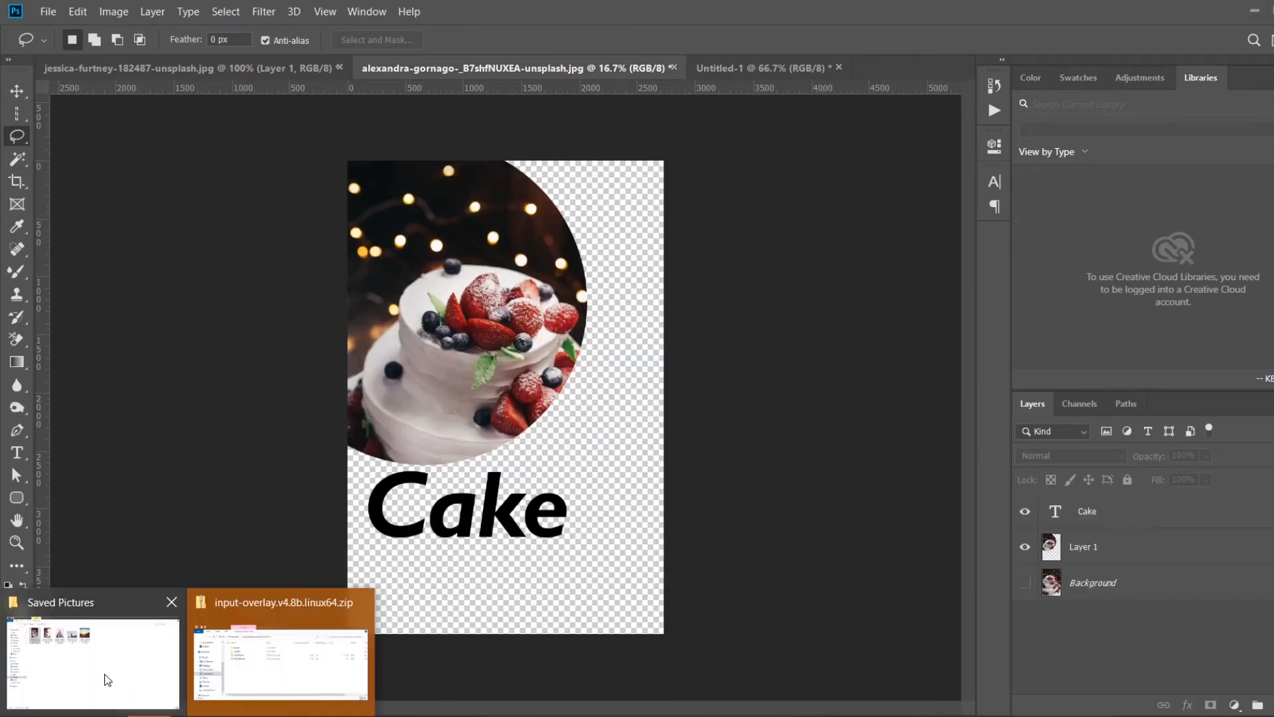
click(104, 674)
click(306, 174)
drag(307, 174, 879, 65)
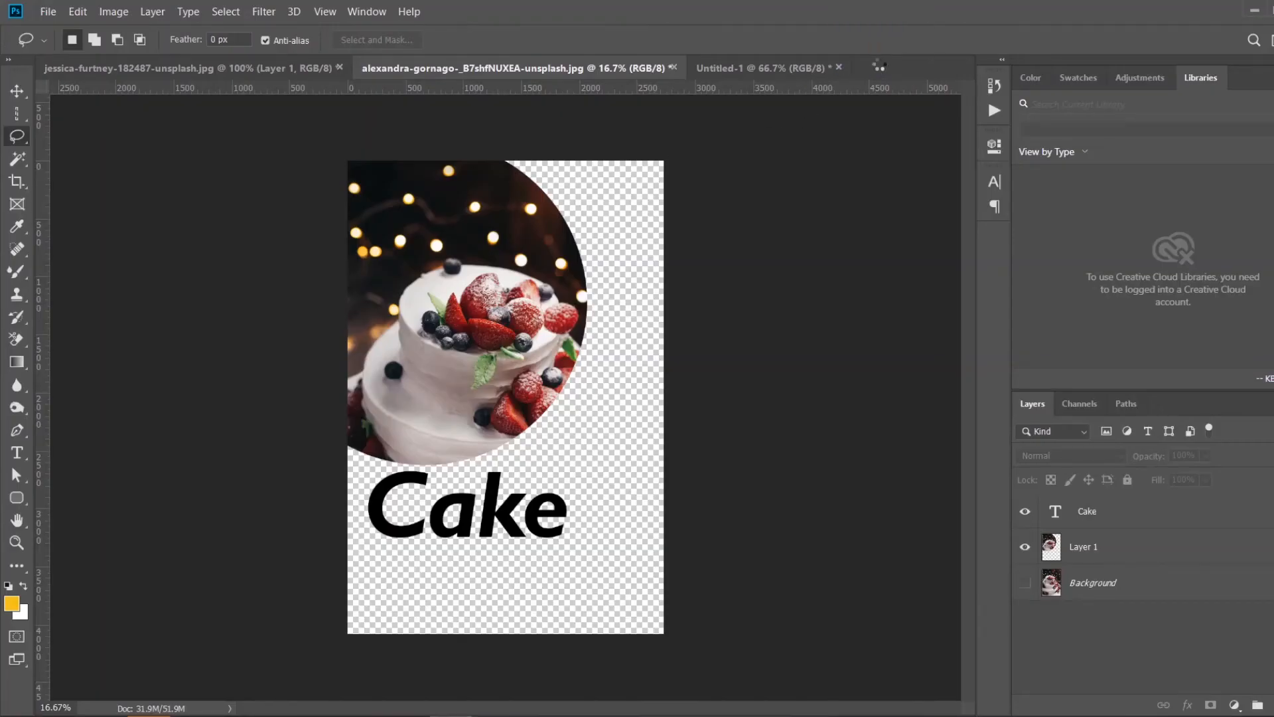
- With the Polygonal Lasso, outline a straight-edged area from the woman's checkered trouser leg up to her black top and close it
right_click(14, 137)
click(59, 152)
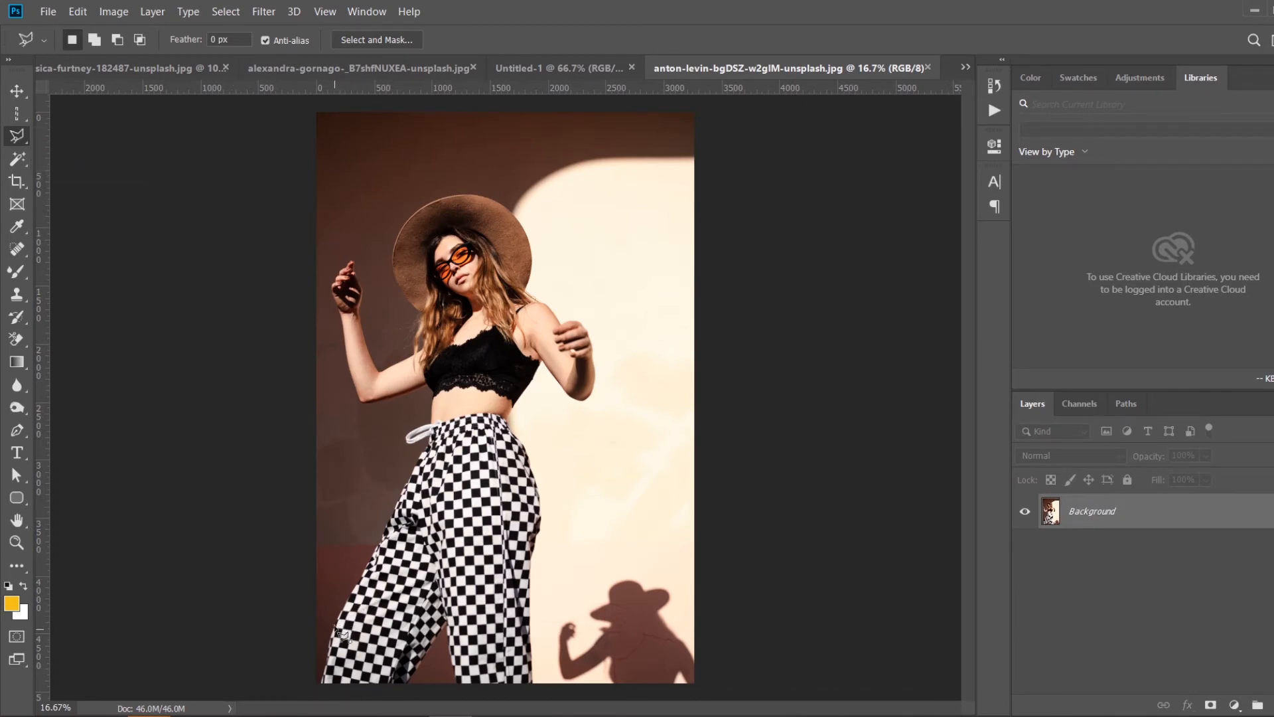
click(337, 626)
click(428, 432)
click(425, 388)
click(462, 359)
double_click(431, 505)
- Try to trace the outer edge of the woman's bare shoulder with the freehand Lasso at 400% zoom, and clear the selection
right_click(20, 136)
click(69, 135)
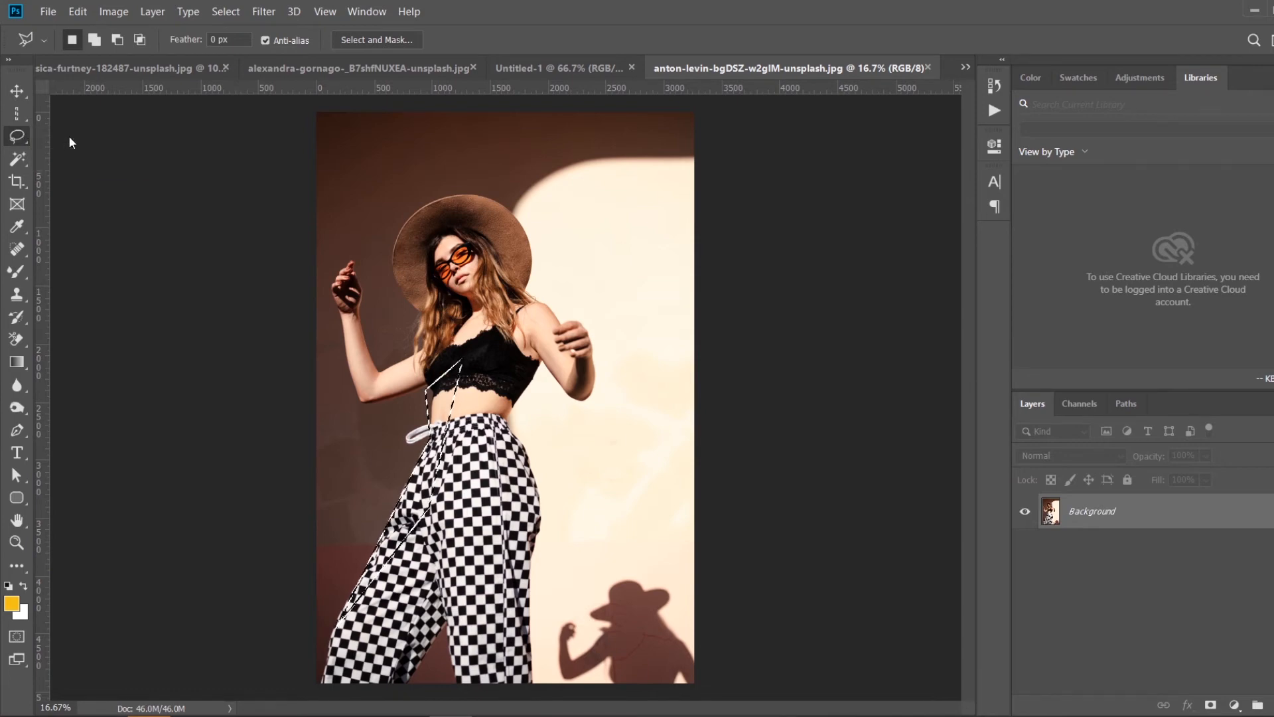
key(z)
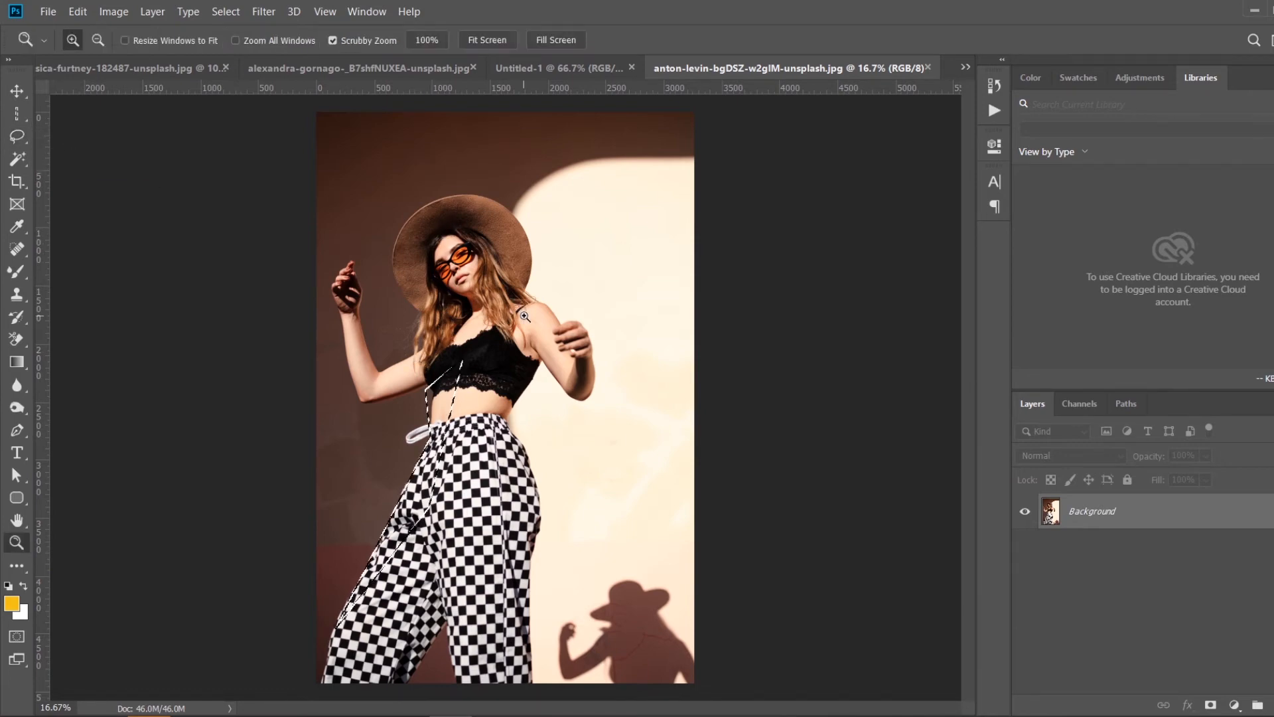
click(558, 320)
click(558, 320)
click(570, 309)
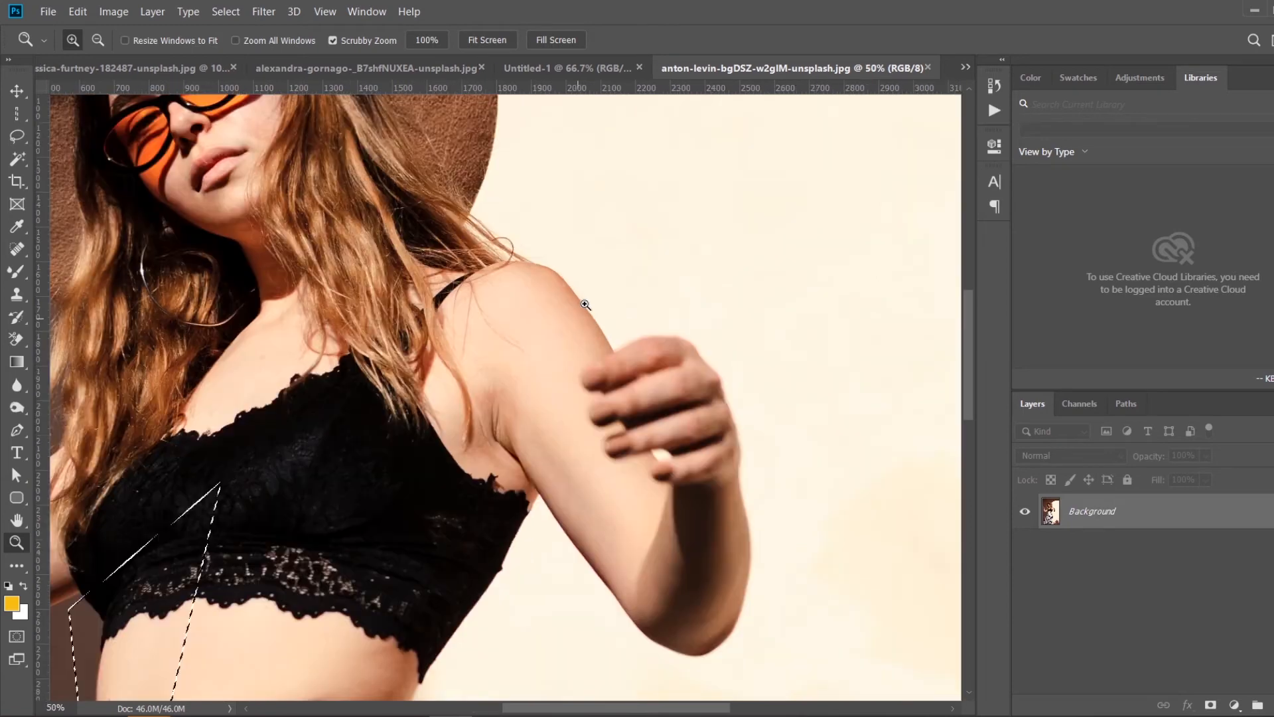
click(588, 294)
click(588, 295)
click(586, 301)
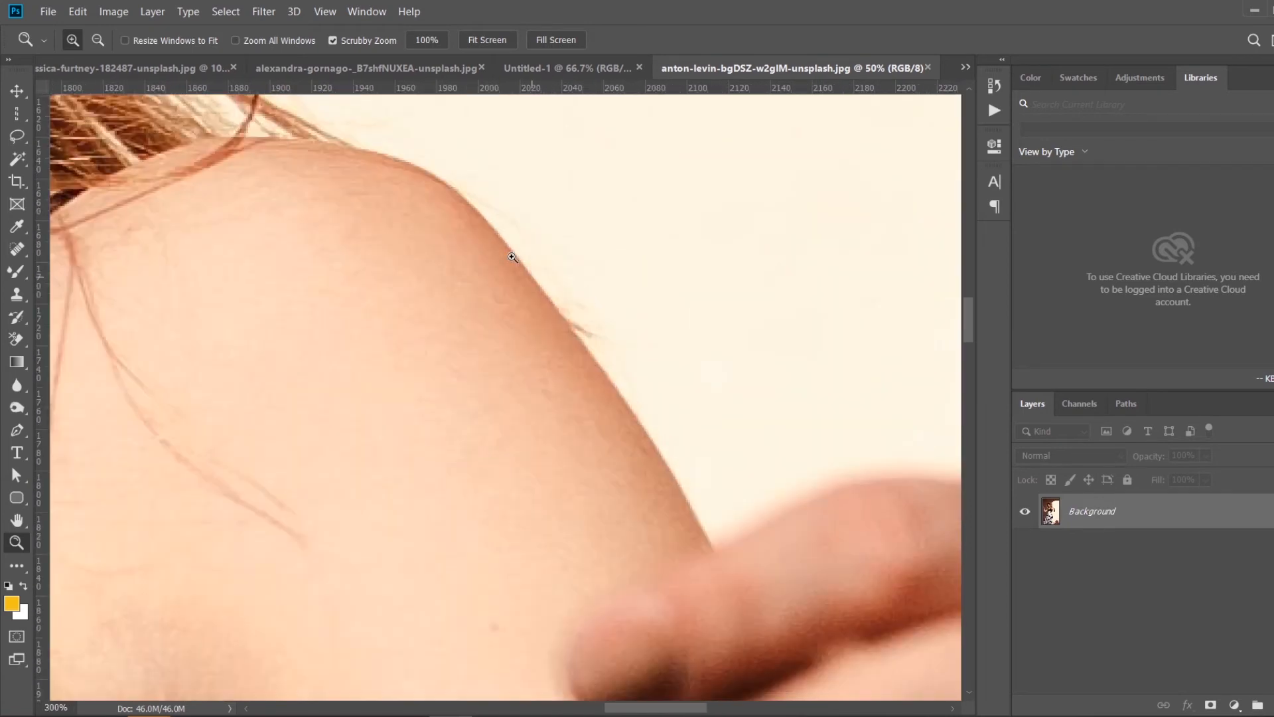
click(510, 252)
click(16, 135)
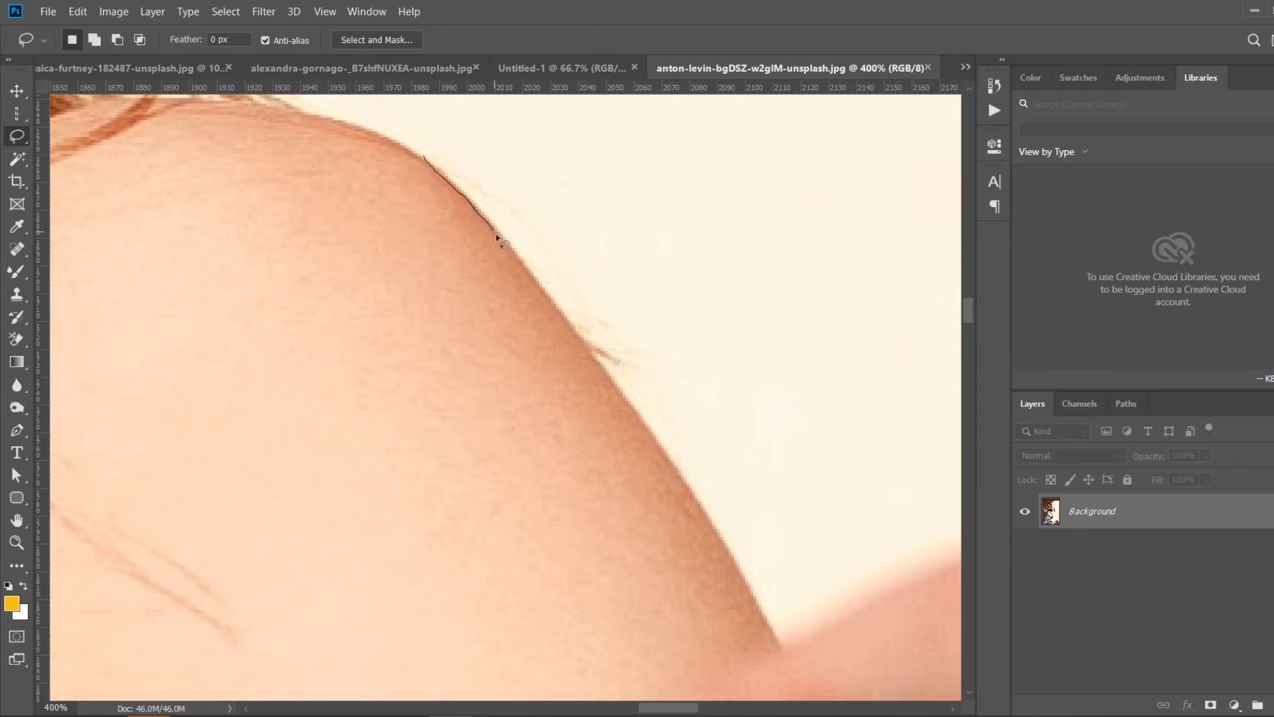
mouse_move(495, 234)
mouse_down()
mouse_move(598, 343)
mouse_move(724, 520)
mouse_up()
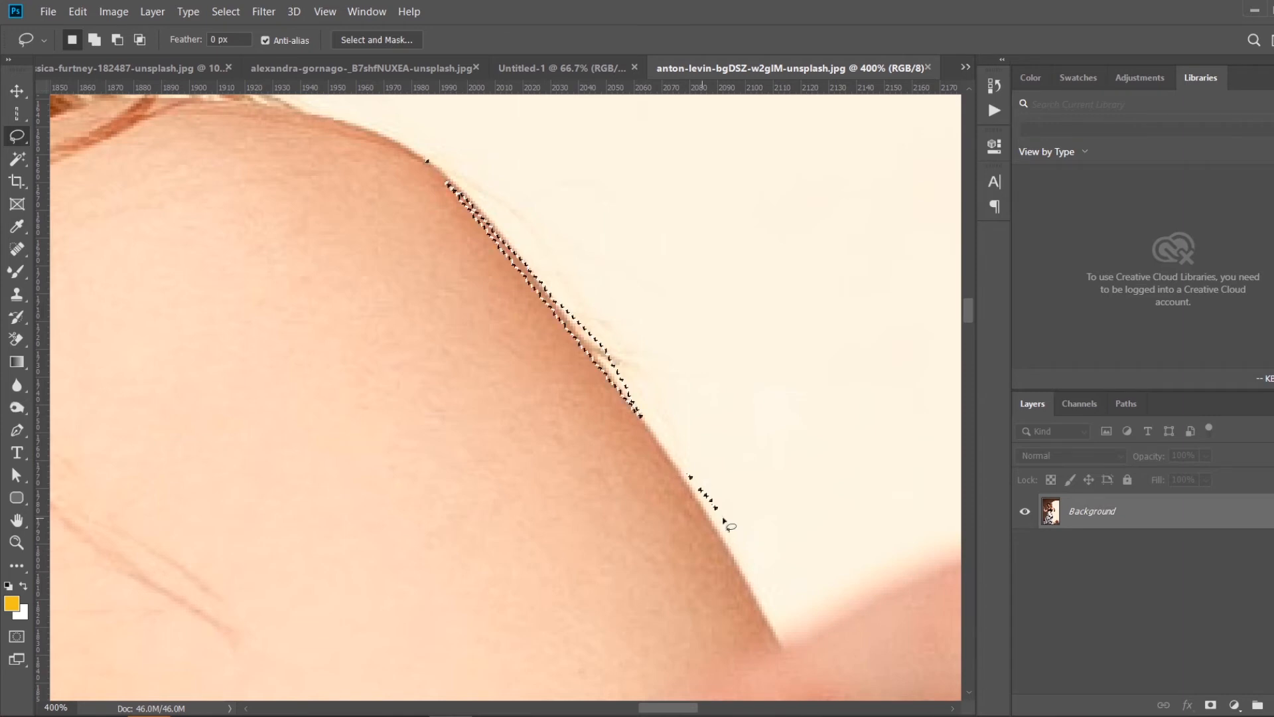
click(558, 290)
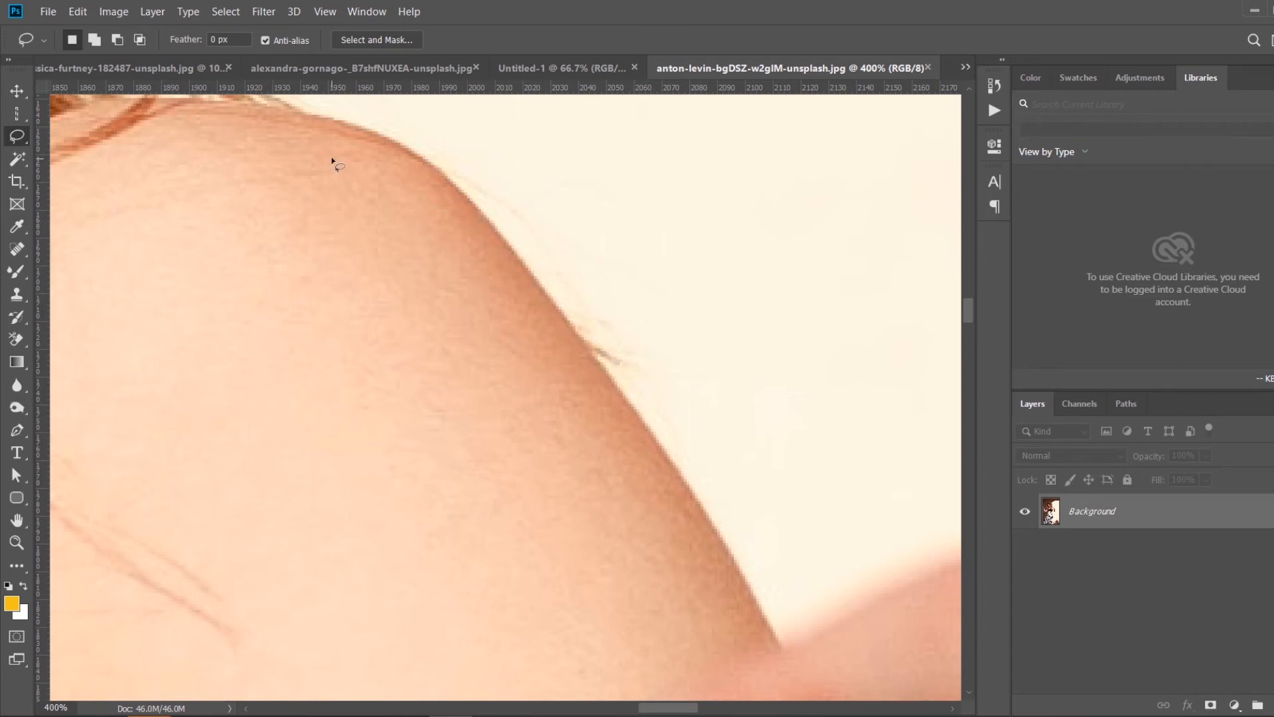
- With the Magnetic Lasso, try a trace along the shoulder's edge, cancel it, and select a small triangular patch of the shoulder
right_click(19, 138)
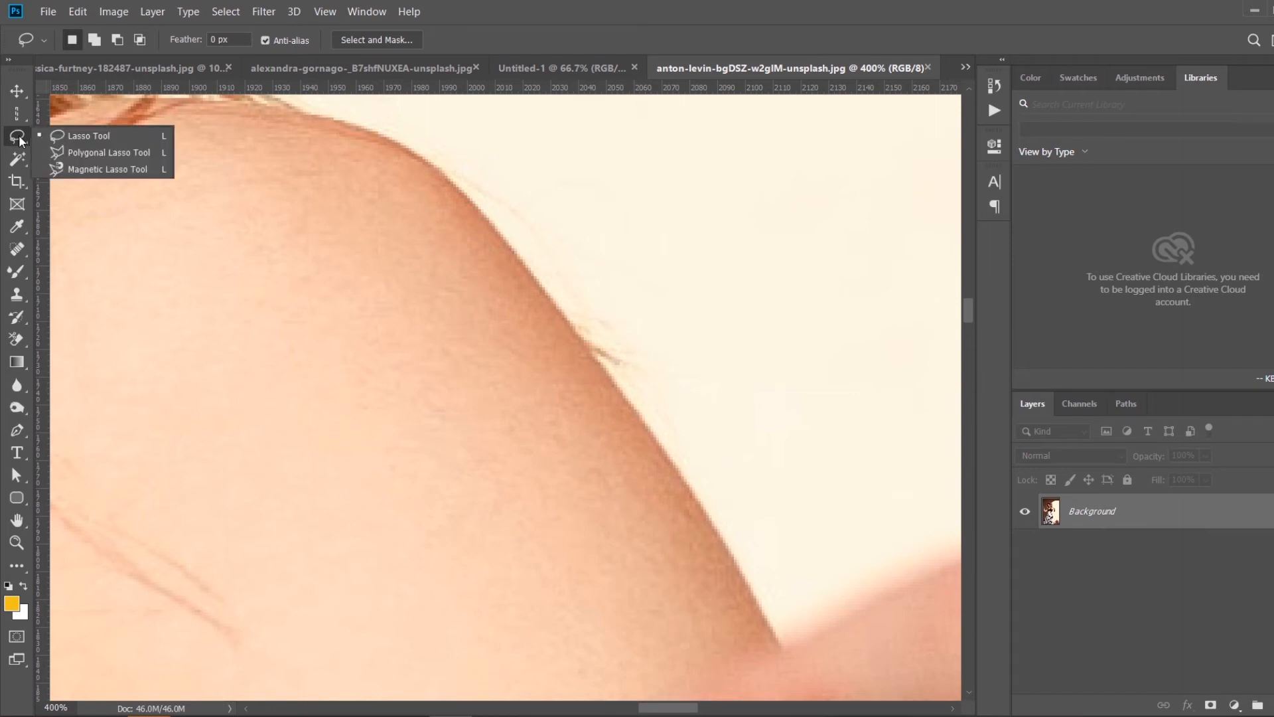
click(85, 169)
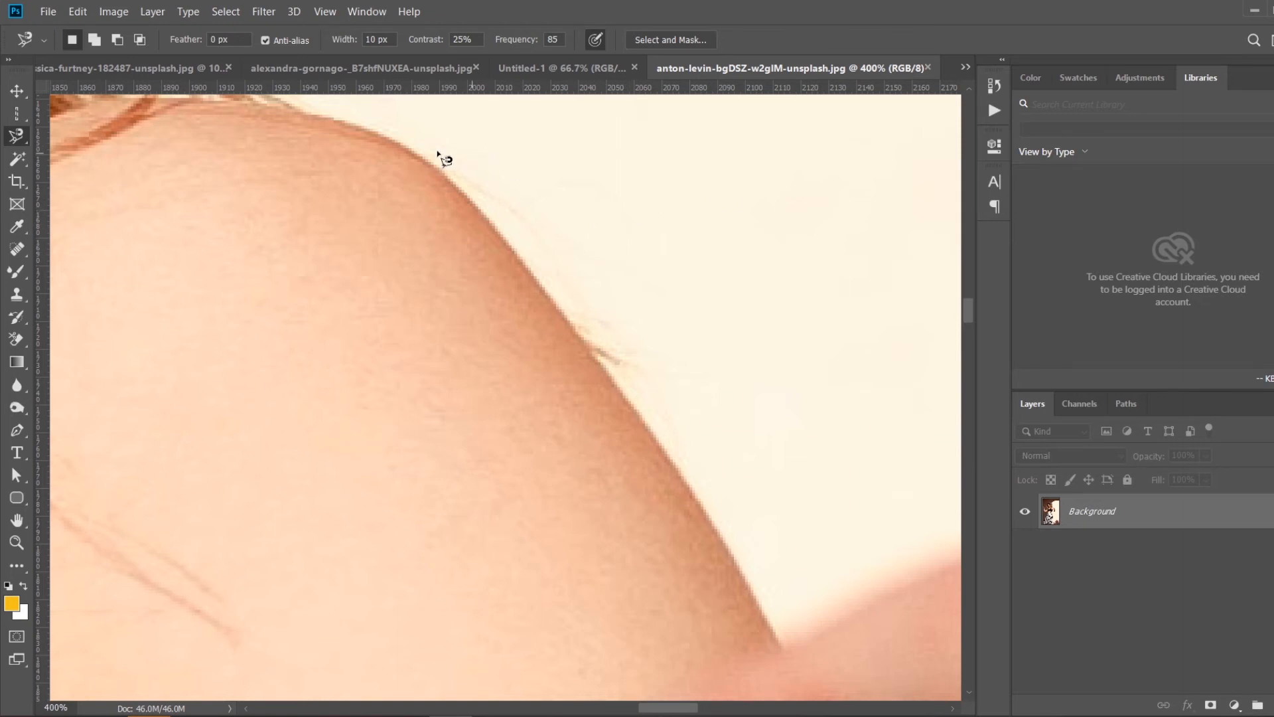
click(384, 138)
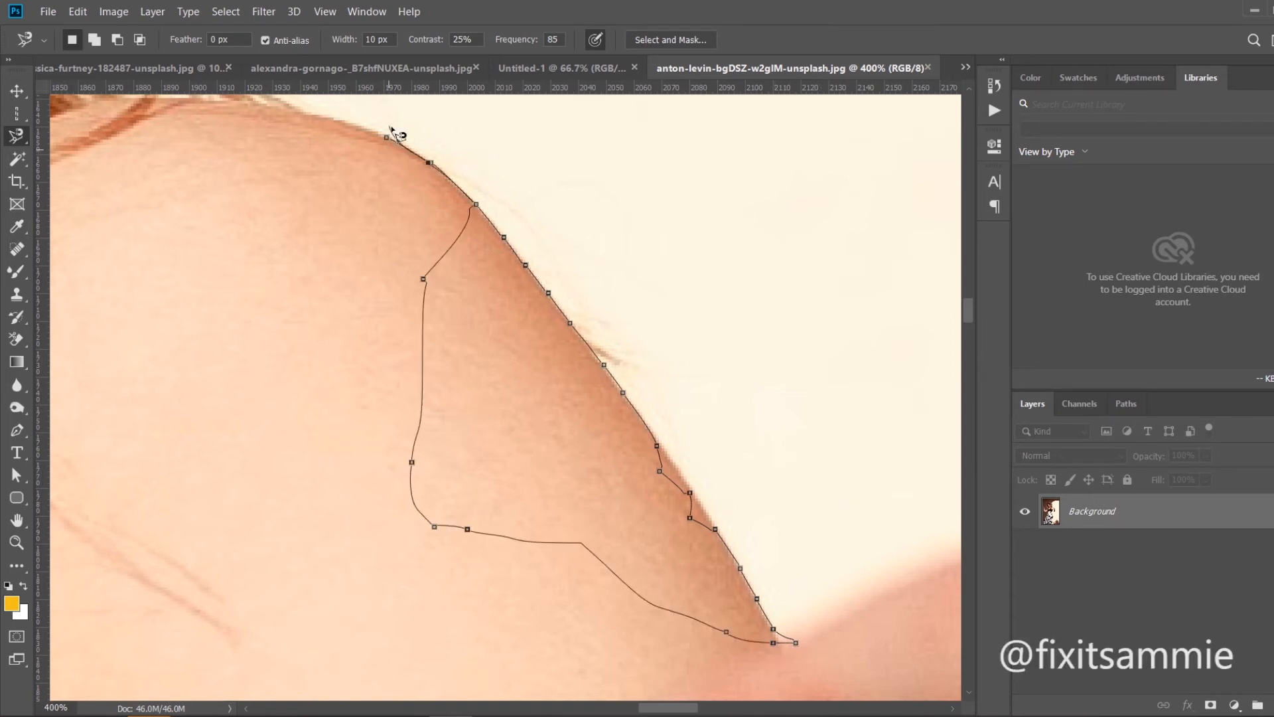
key(Escape)
click(387, 187)
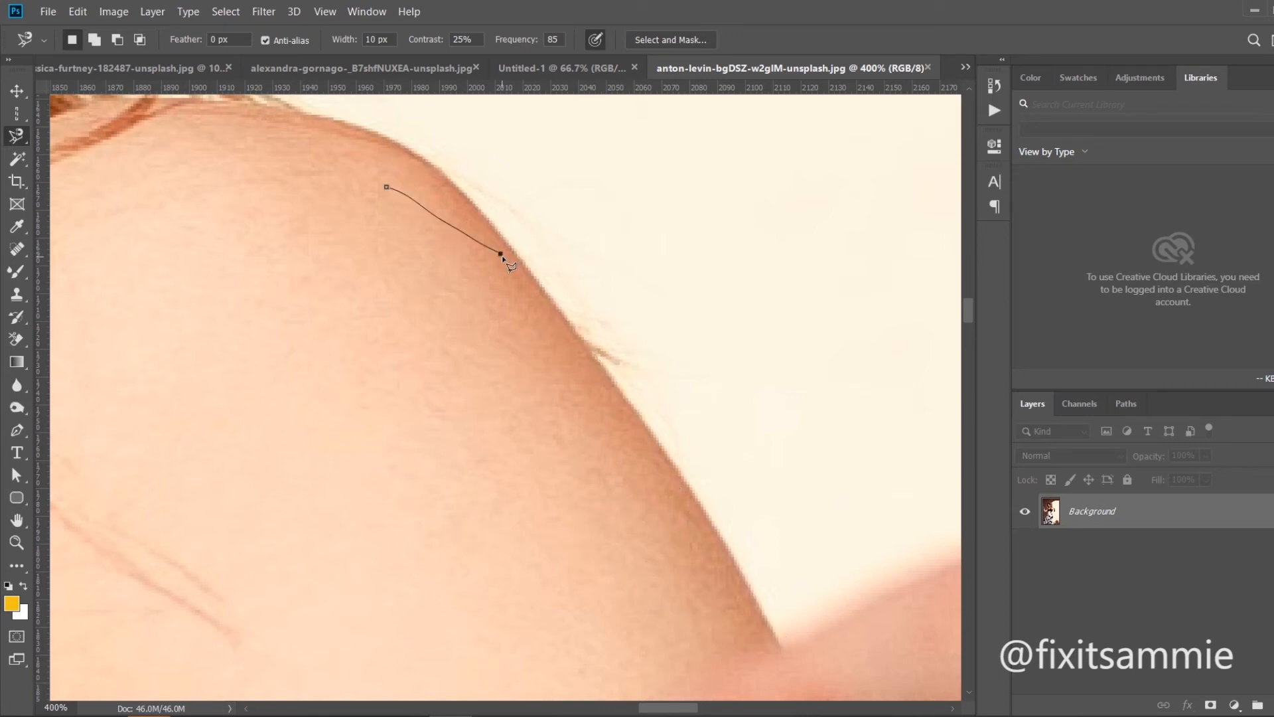
double_click(378, 307)
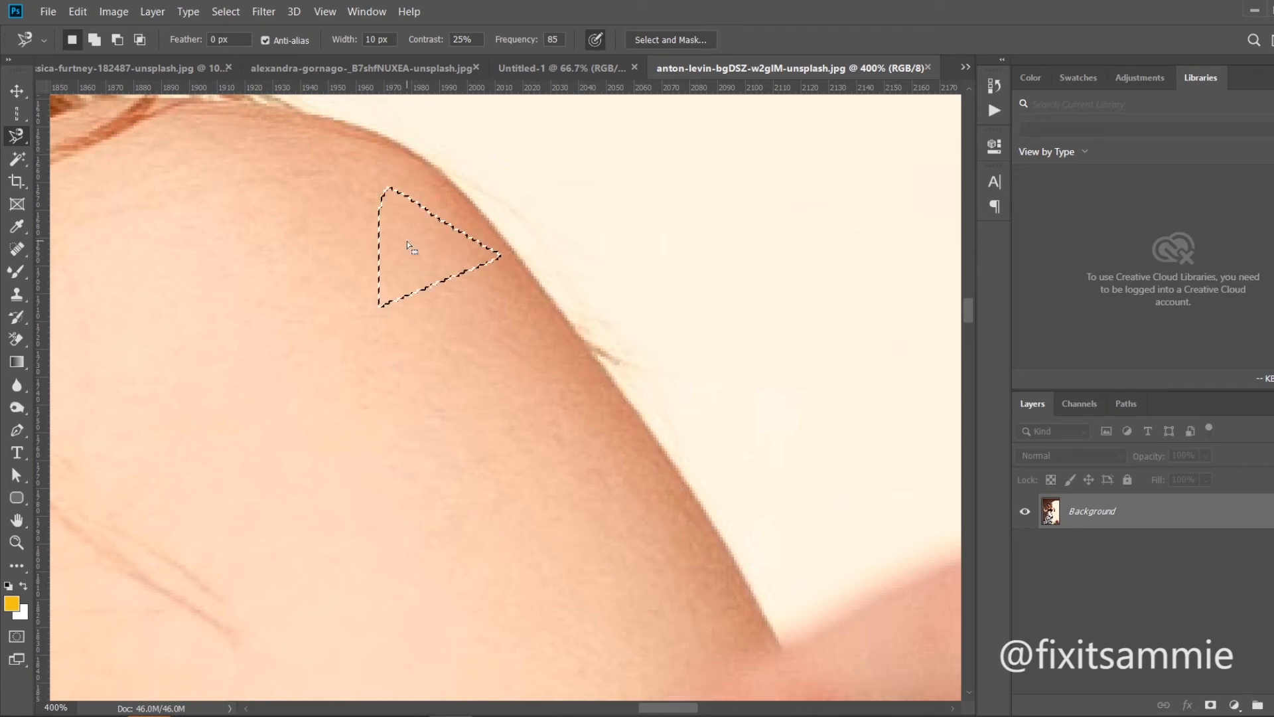
- Clear the triangular shoulder selection and select the pale sunlit wall beside the woman with the Magic Wand at a tolerance of 4
key(ctrl+d)
key(z)
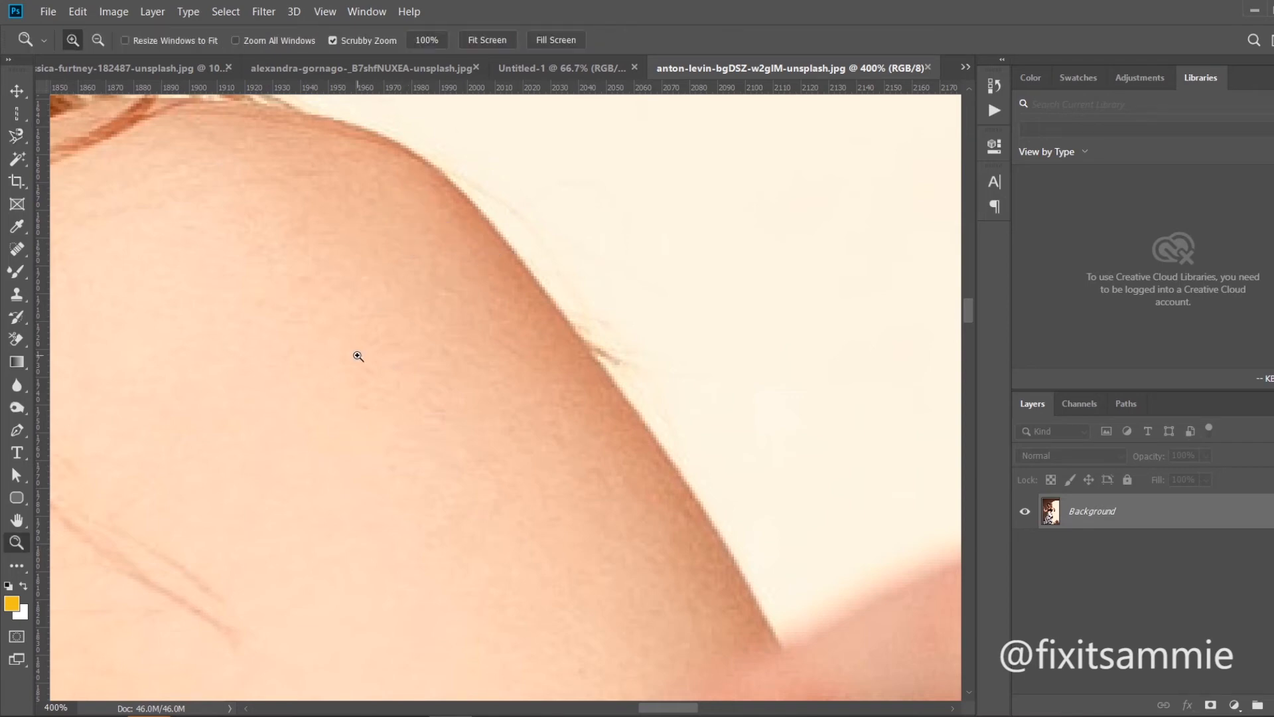
alt+click(356, 318)
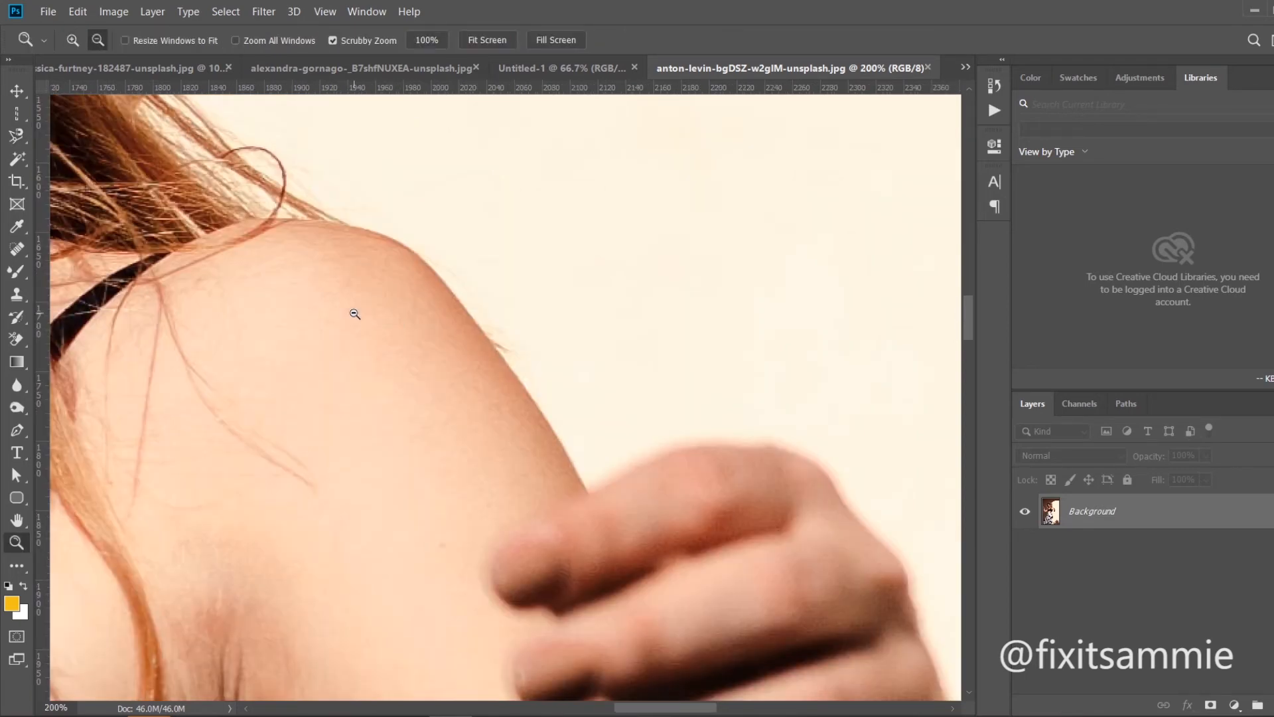
alt+click(355, 313)
alt+click(355, 313)
alt+click(355, 313)
alt+click(380, 294)
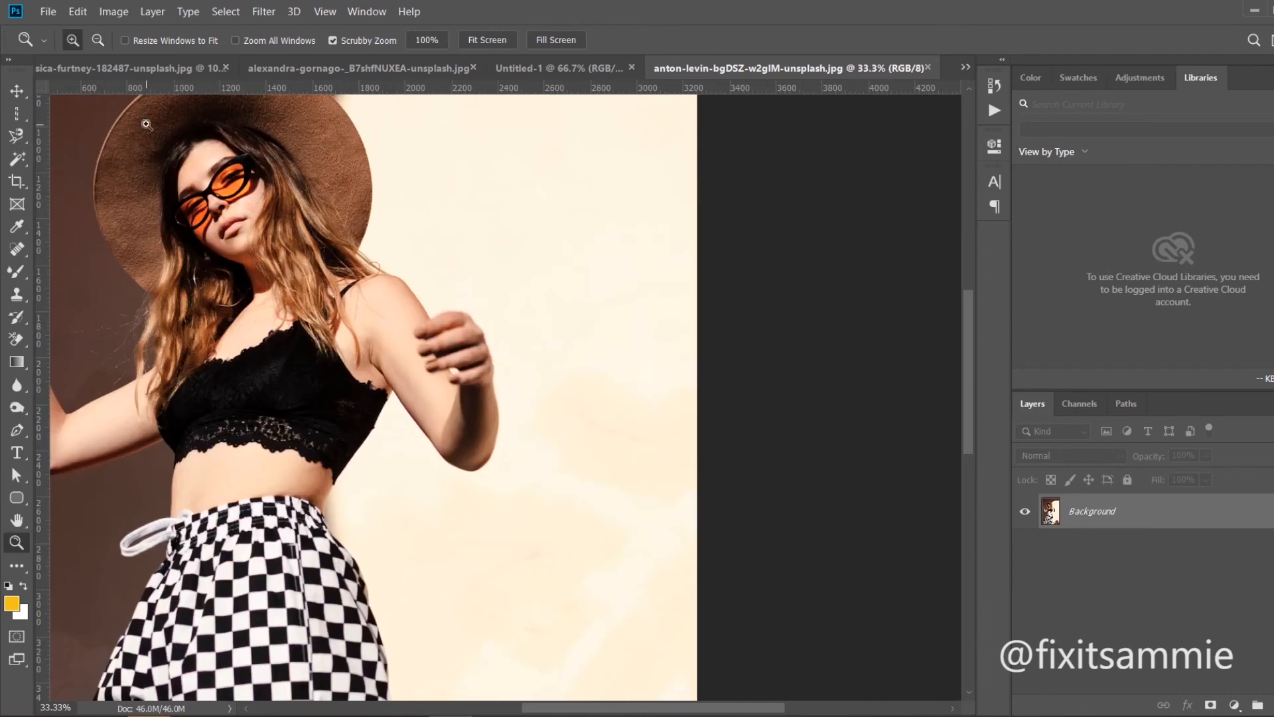
click(22, 157)
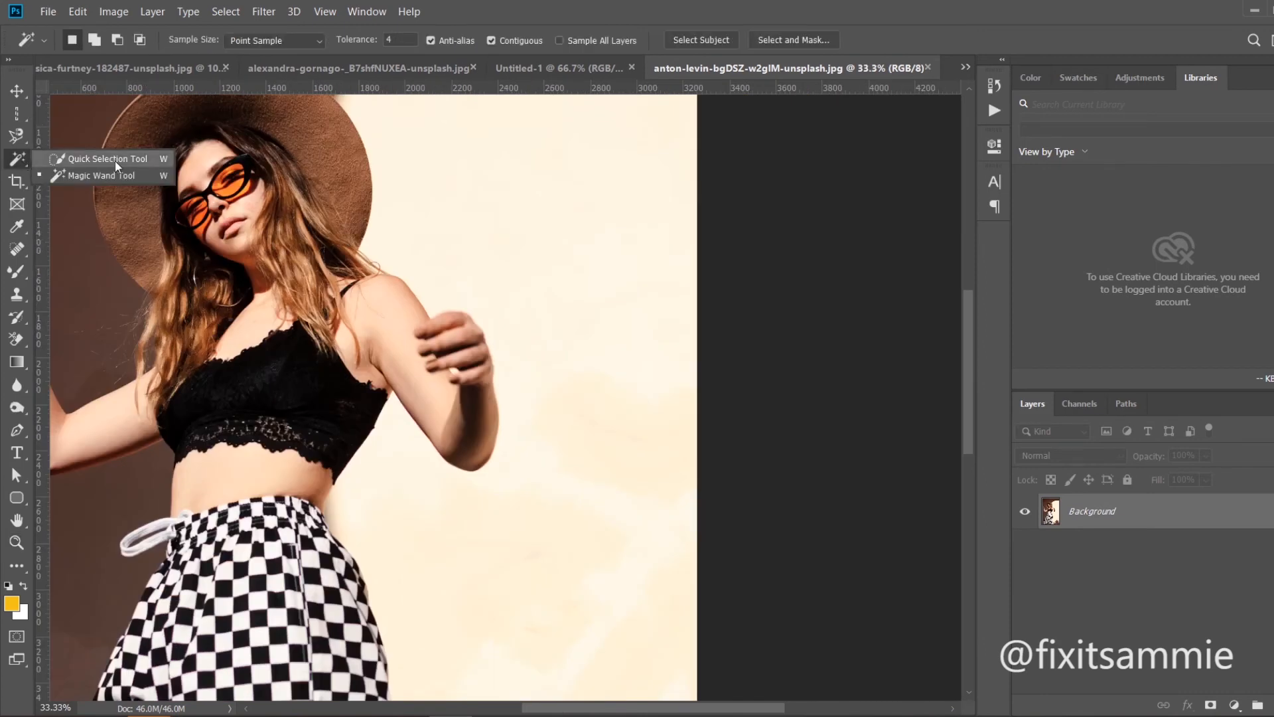
click(74, 177)
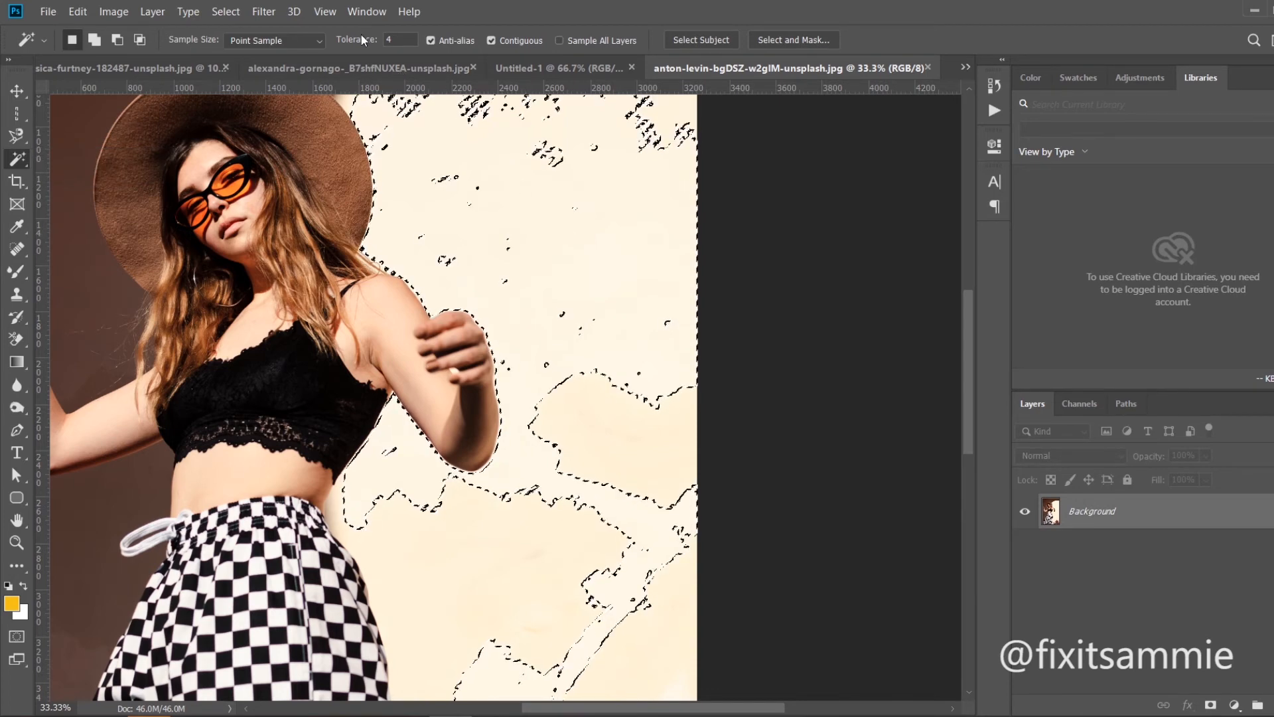
- Raise the Magic Wand tolerance to 36 and reselect the pale wall beside the woman
drag(360, 36, 380, 52)
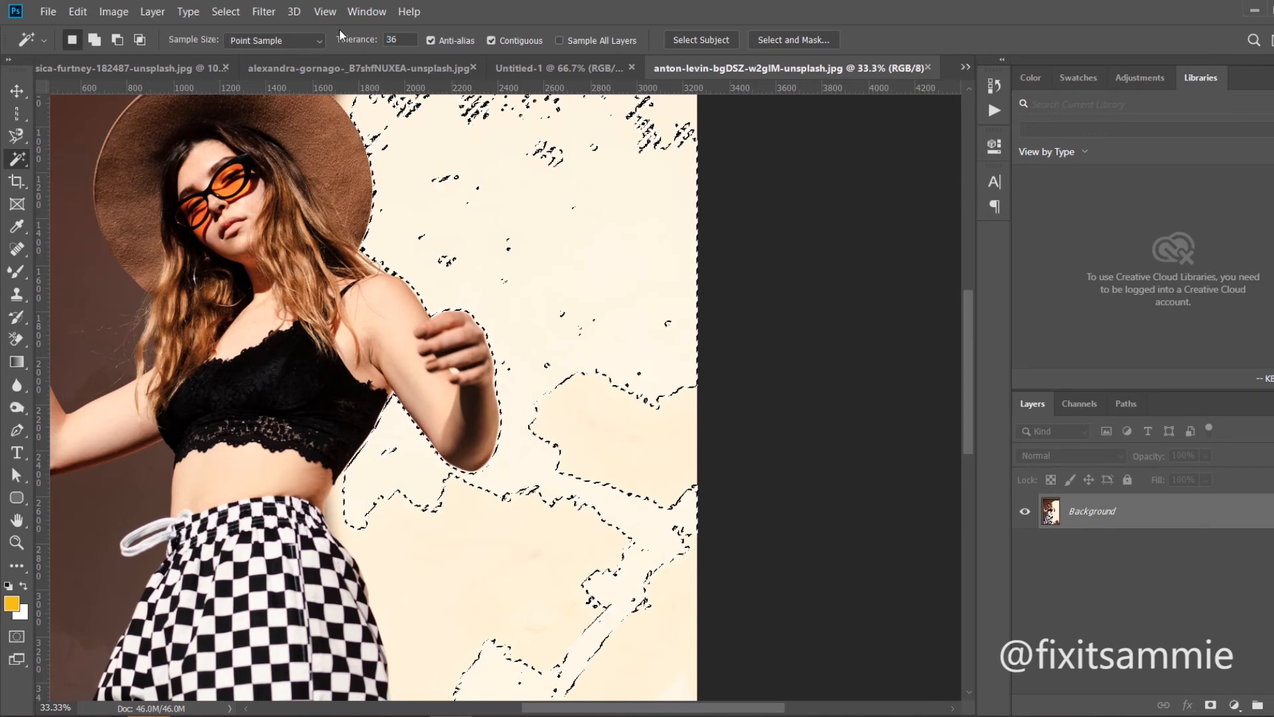
click(577, 272)
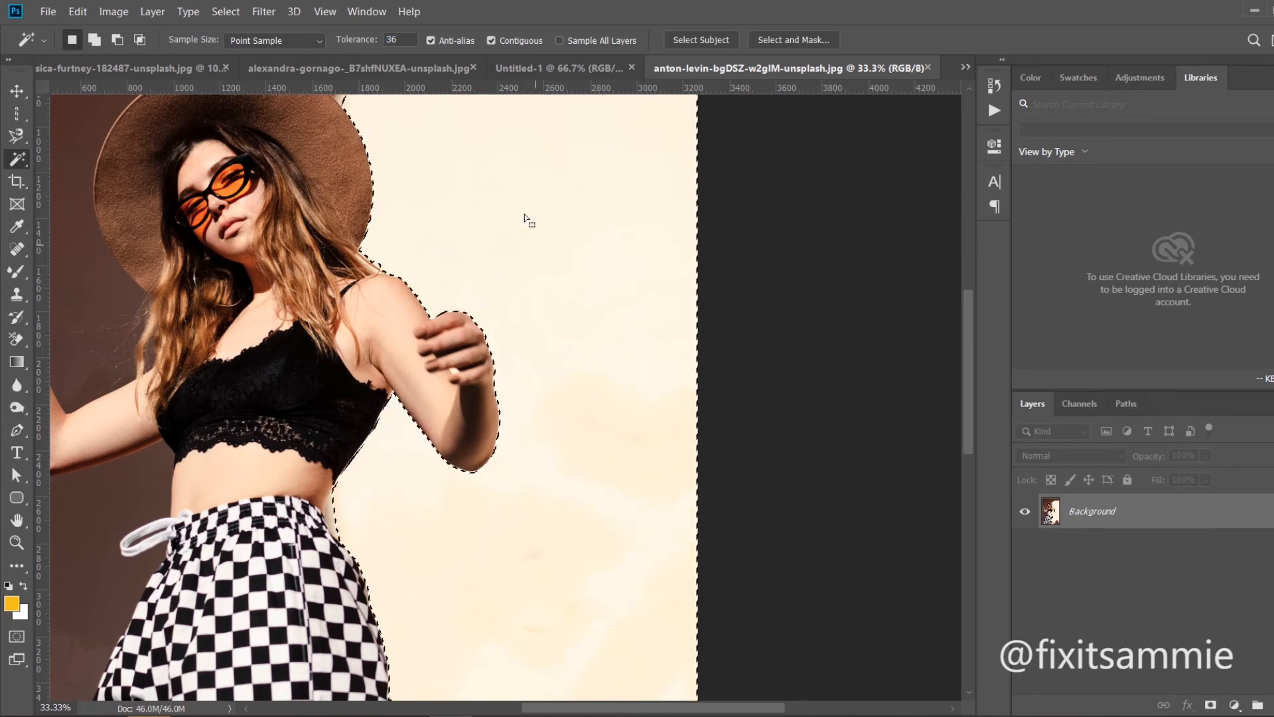
drag(964, 410, 979, 296)
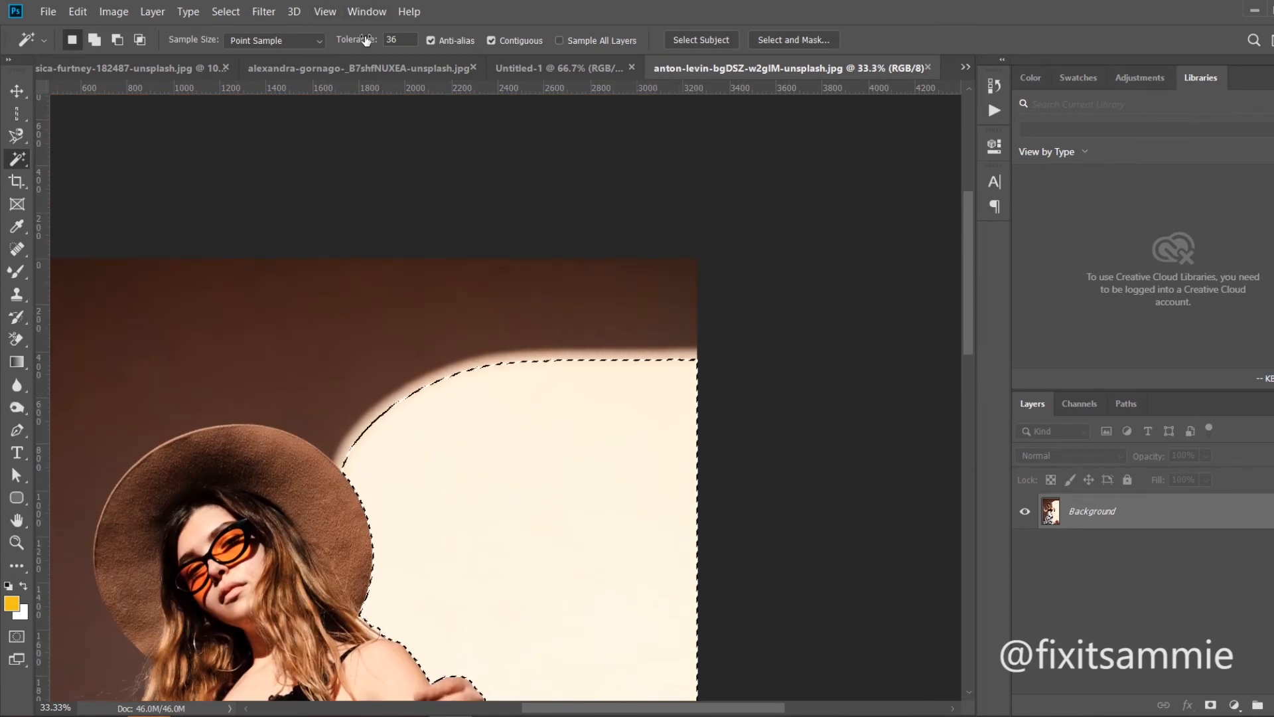
- Lower the Magic Wand tolerance to 4 and sample the pale wall again for comparison
drag(365, 40, 337, 39)
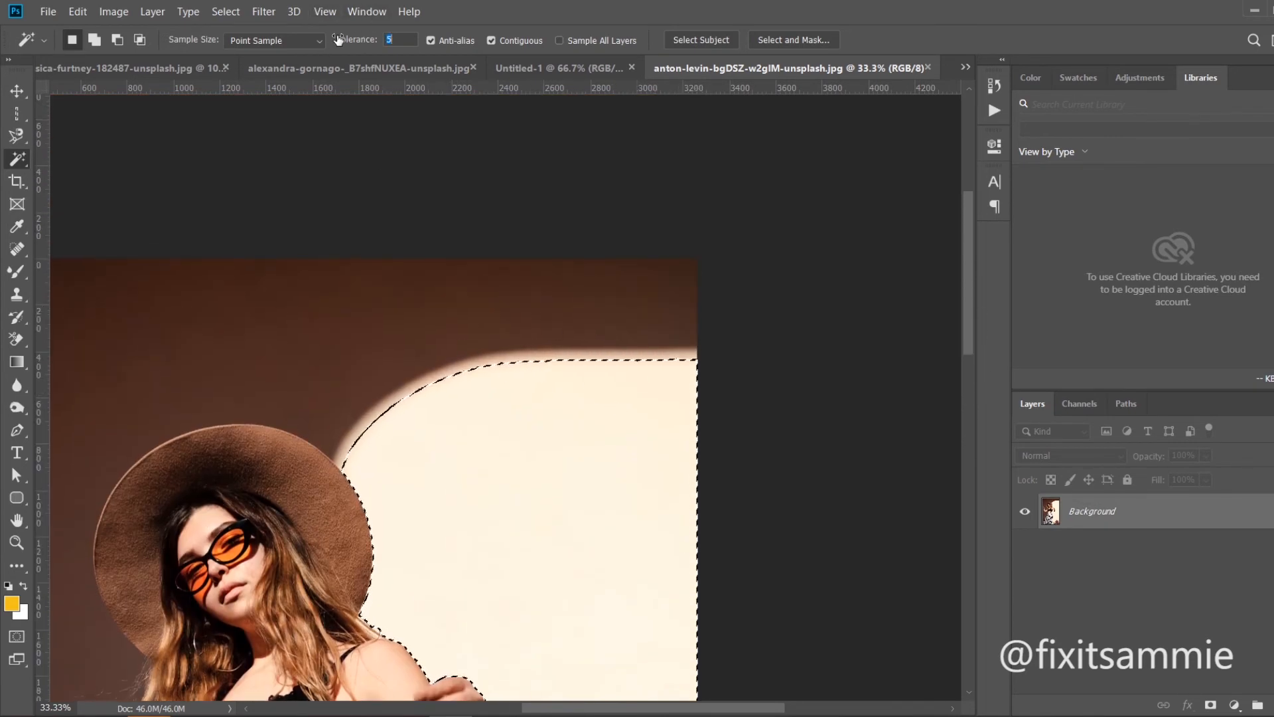
click(551, 482)
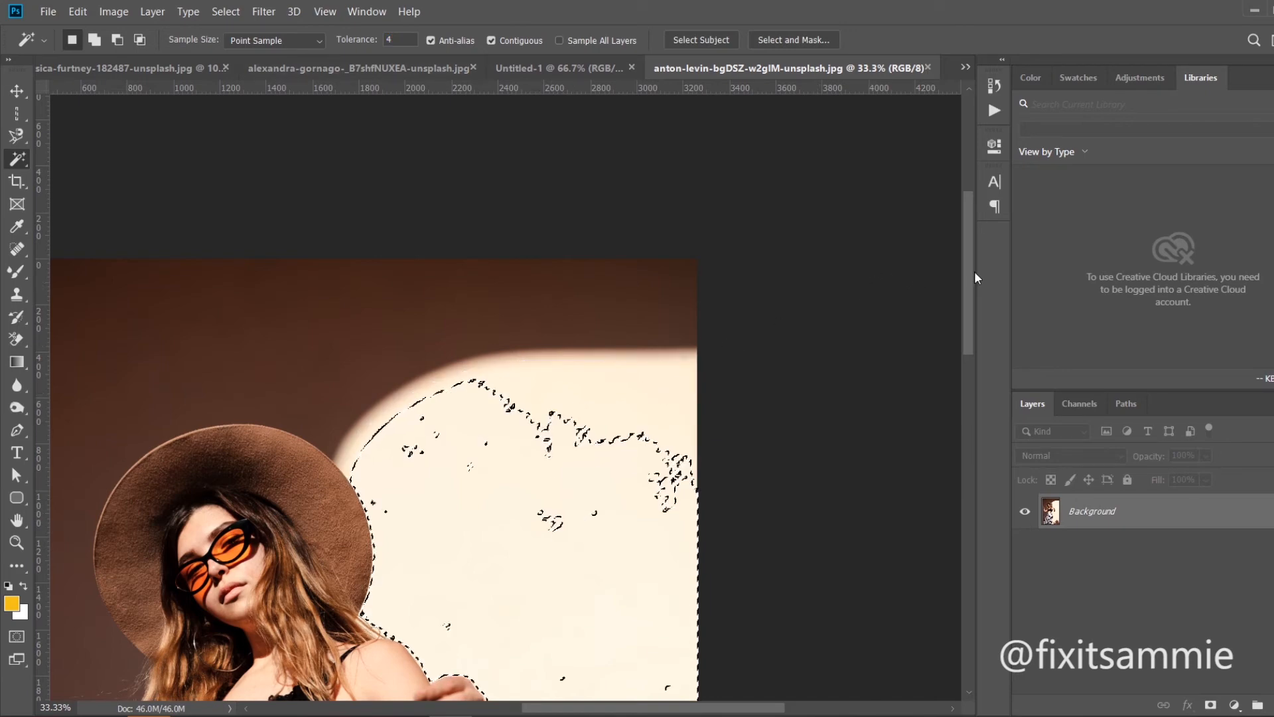
drag(974, 271, 969, 328)
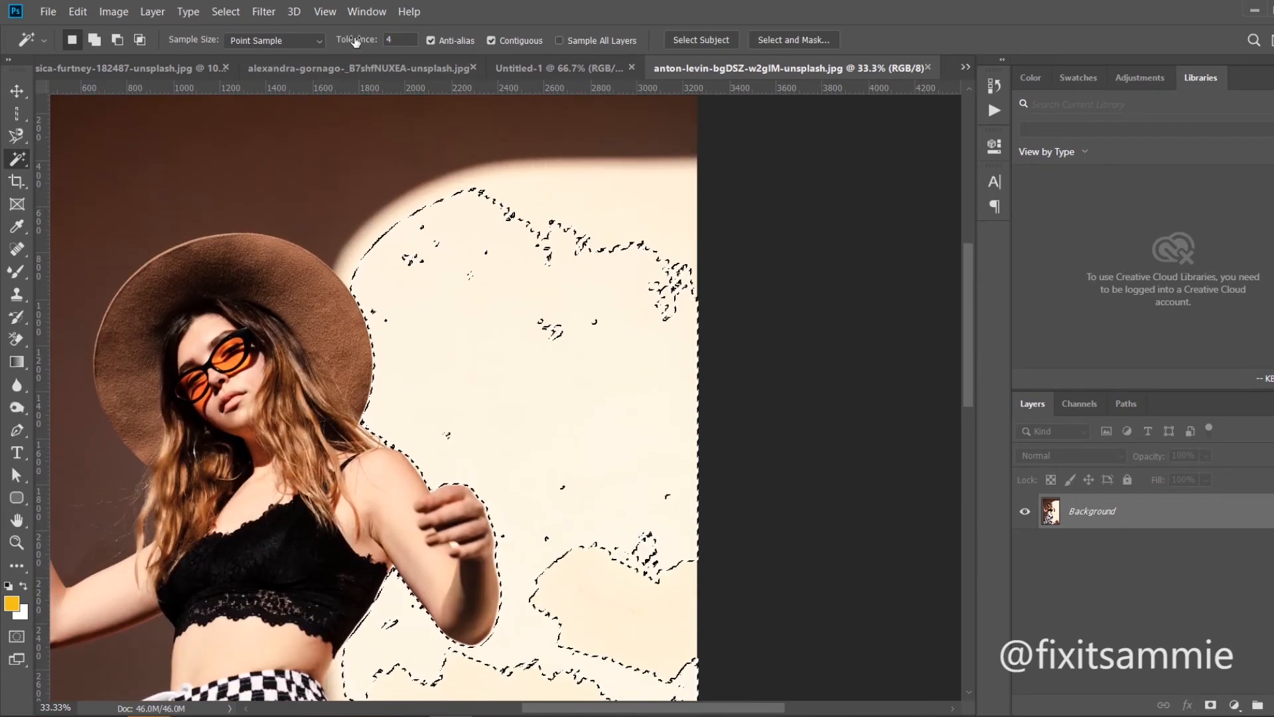
- Set the Magic Wand tolerance to 53 and select the whole pale wall area around the woman's hat and arm
drag(355, 41, 371, 45)
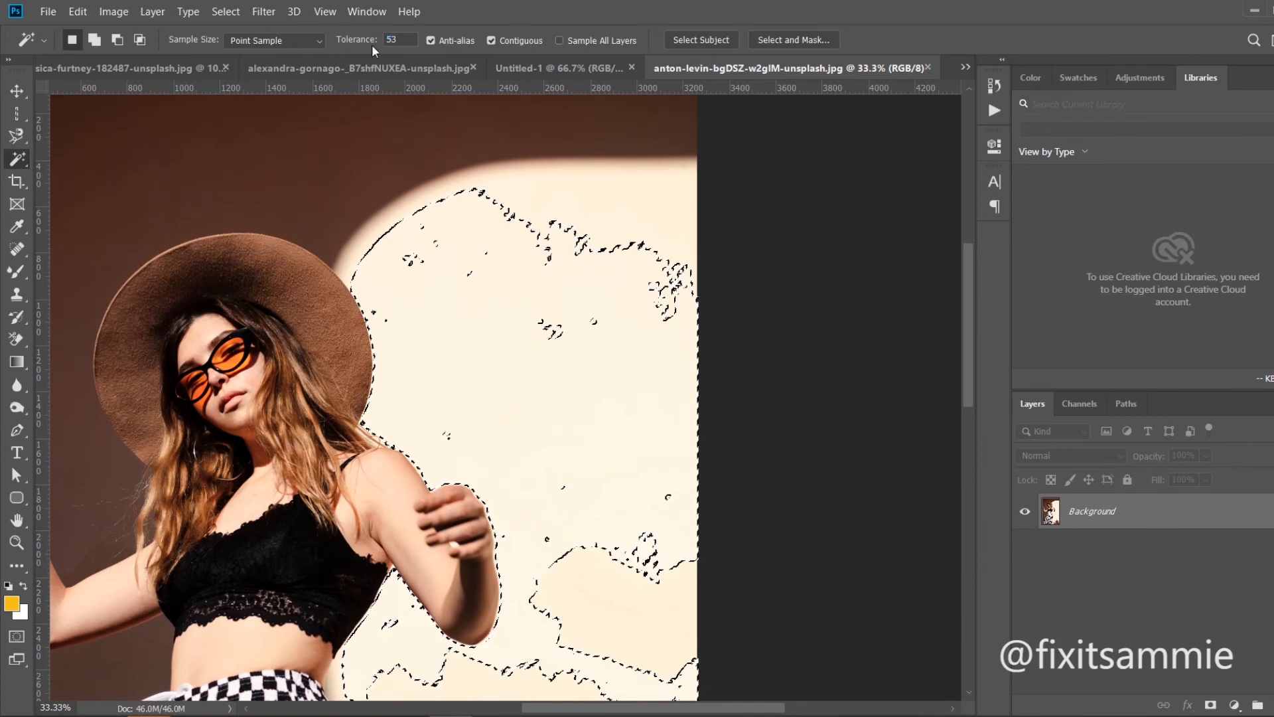
click(590, 374)
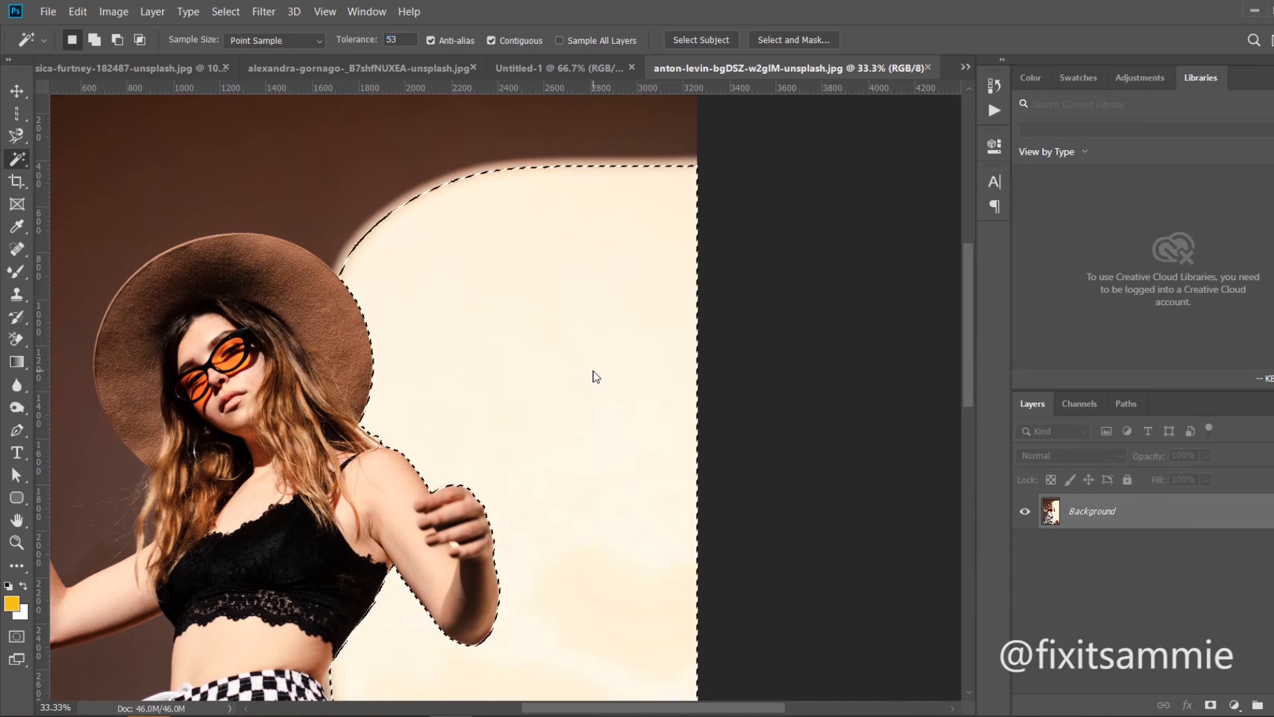
key(z)
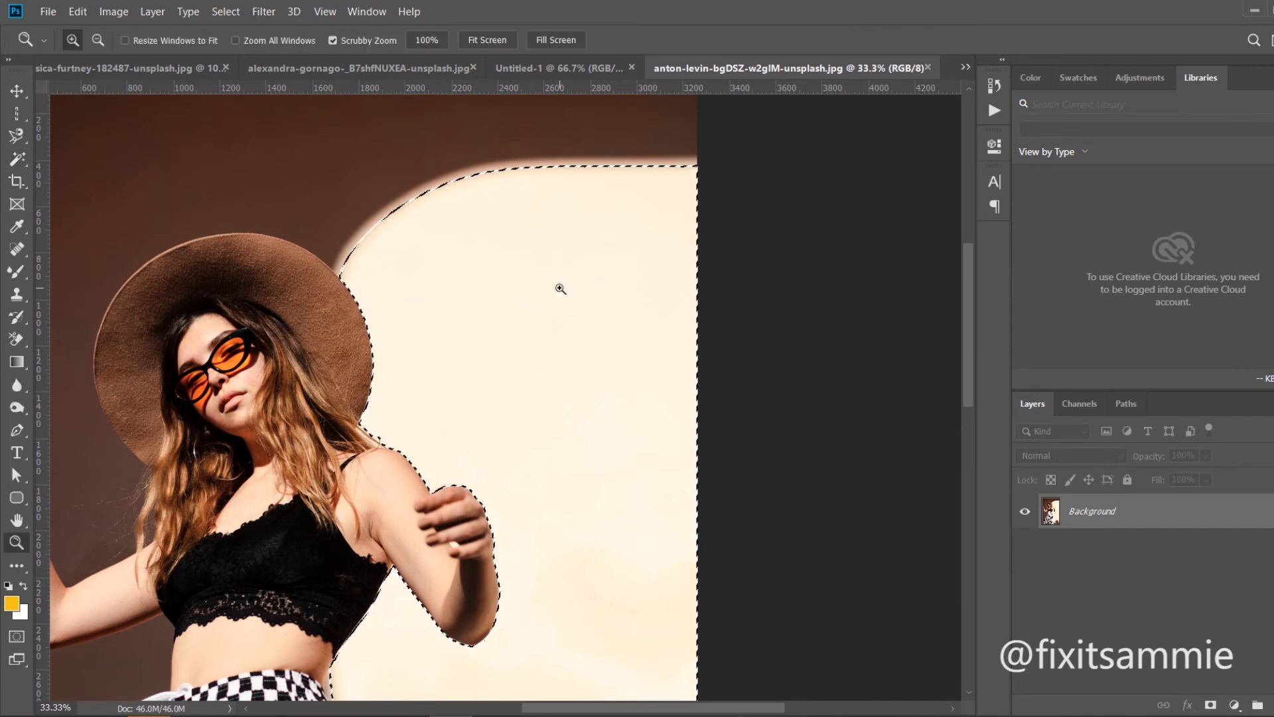
drag(560, 289, 475, 252)
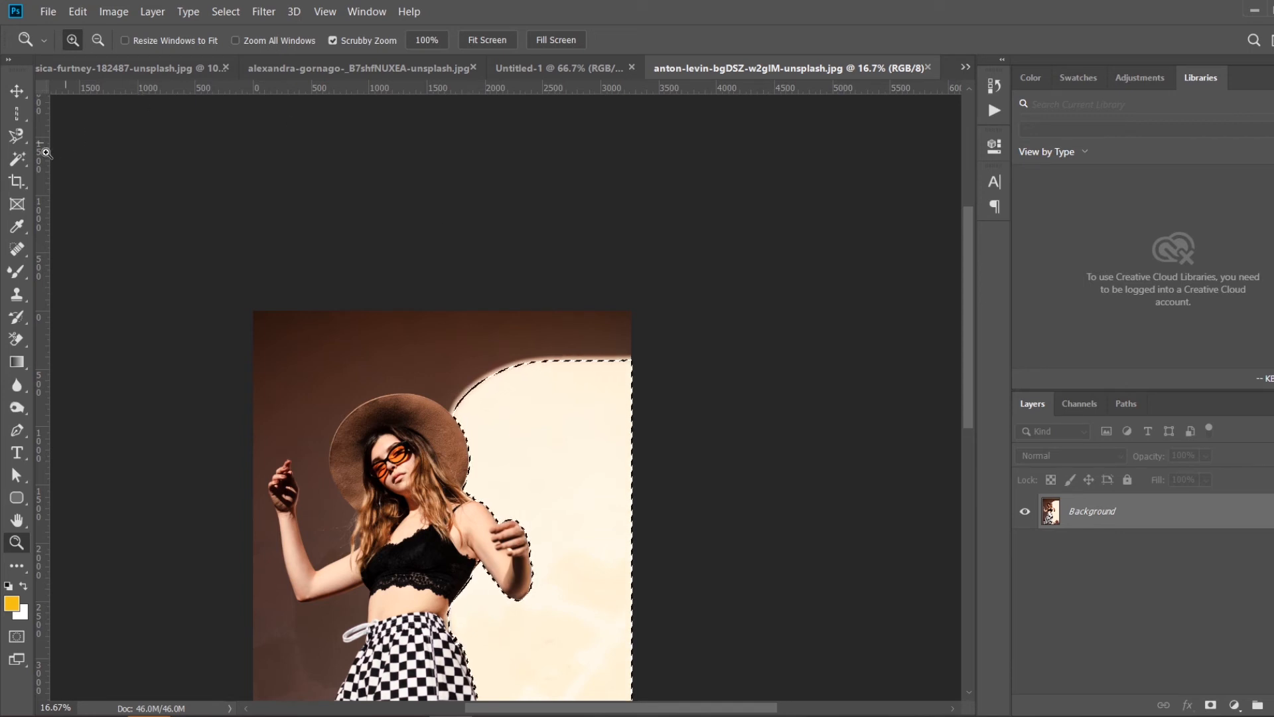
- Brush over the dark brown wall above the hat with the Quick Selection tool, and clear the selection
click(16, 159)
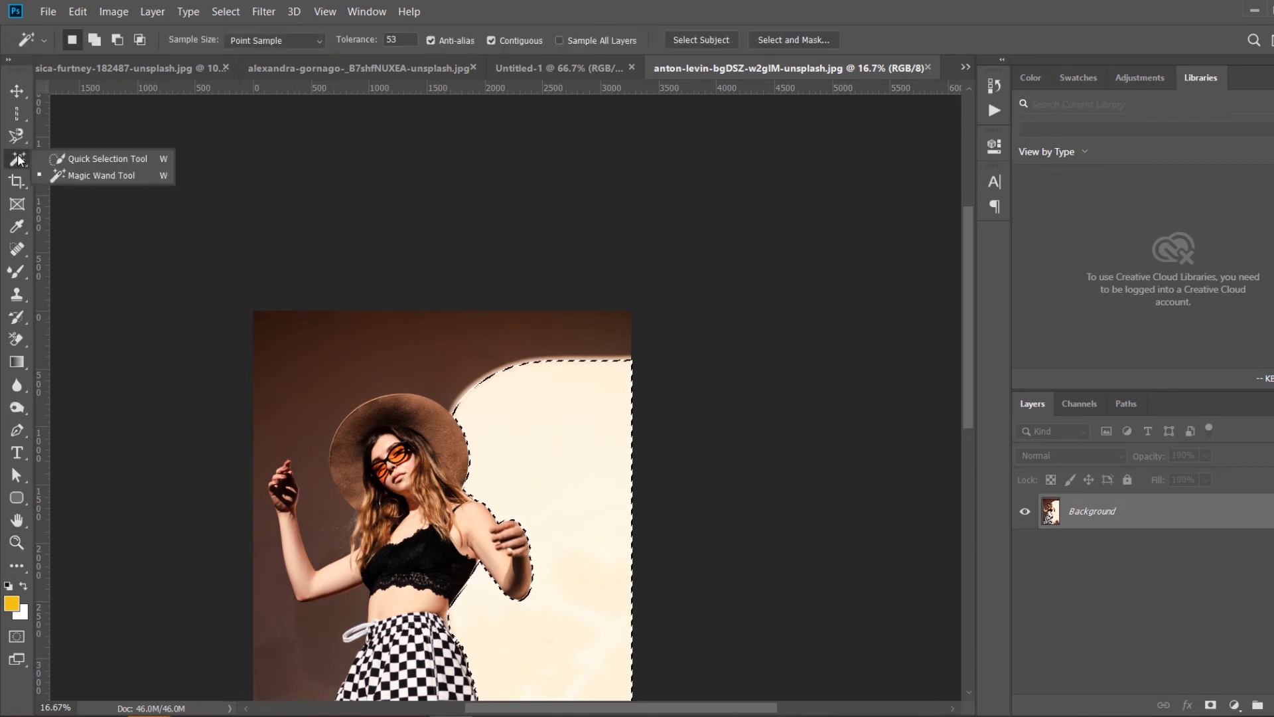
click(70, 163)
mouse_move(424, 370)
mouse_down()
mouse_move(398, 355)
mouse_move(464, 382)
mouse_up()
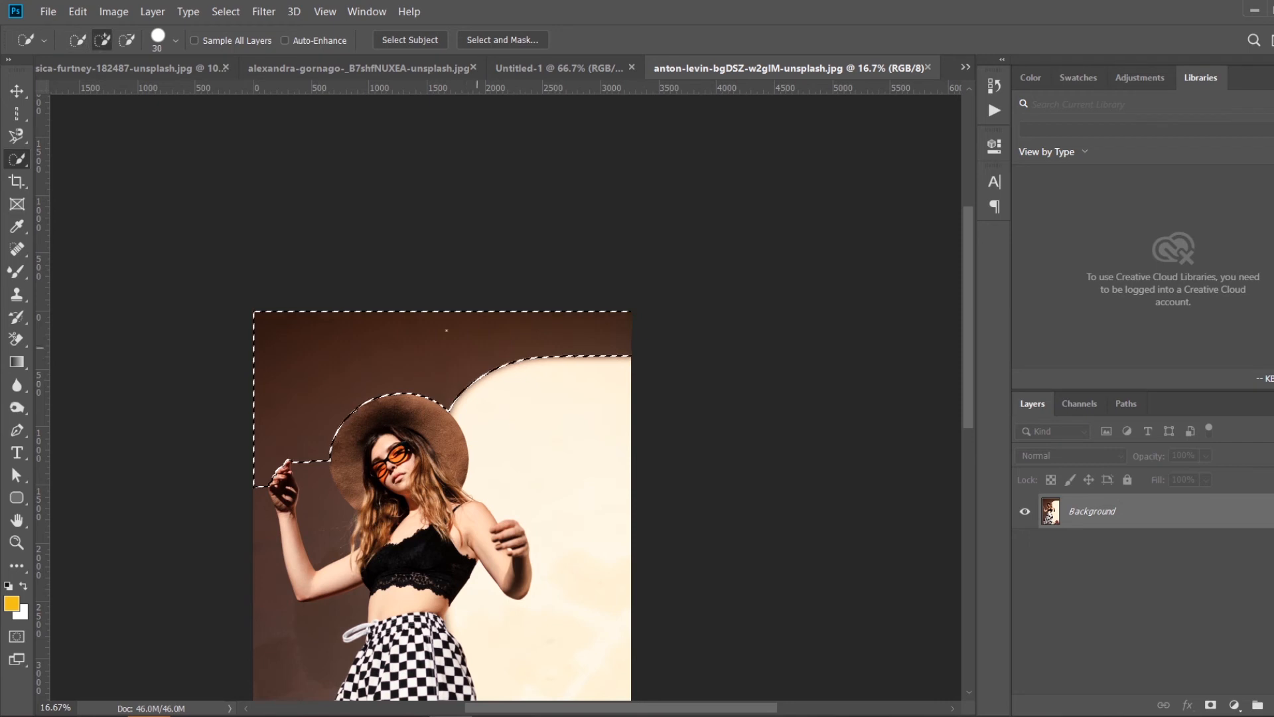
key(ctrl+d)
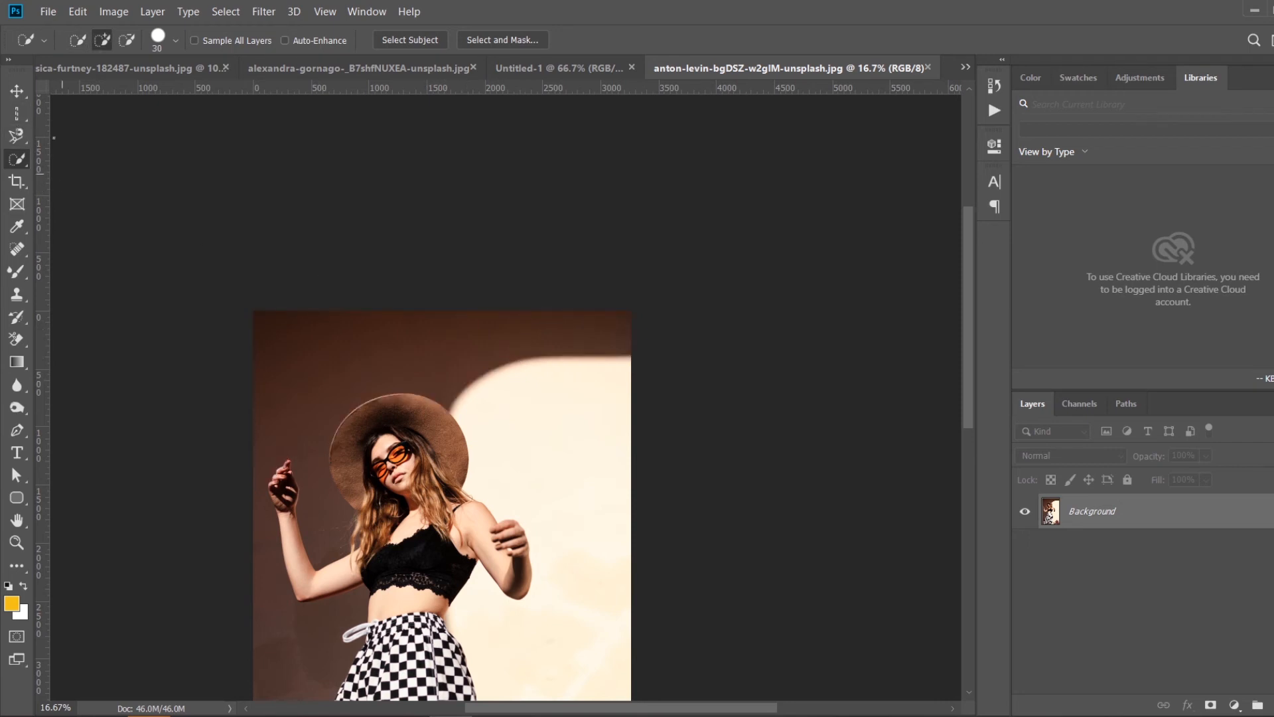
- Switch to the city skyline photo and make a rectangular marquee selection across the tall blue glass tower
click(18, 133)
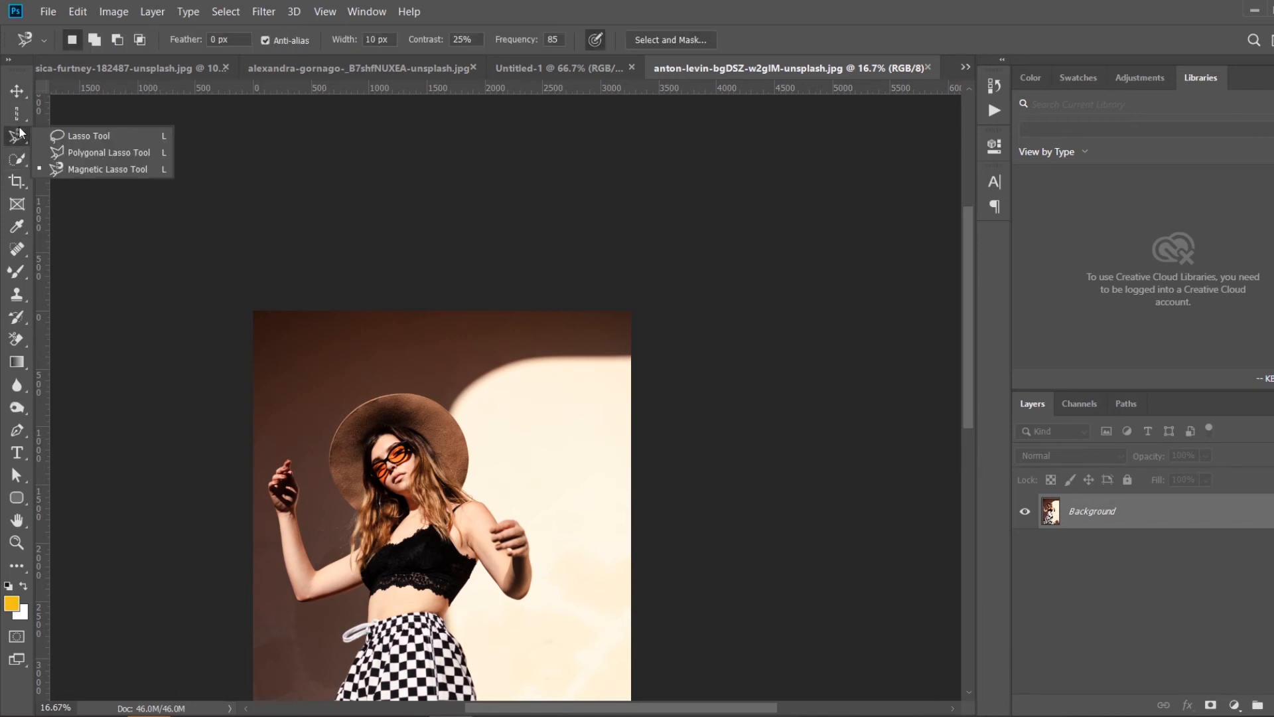
click(17, 113)
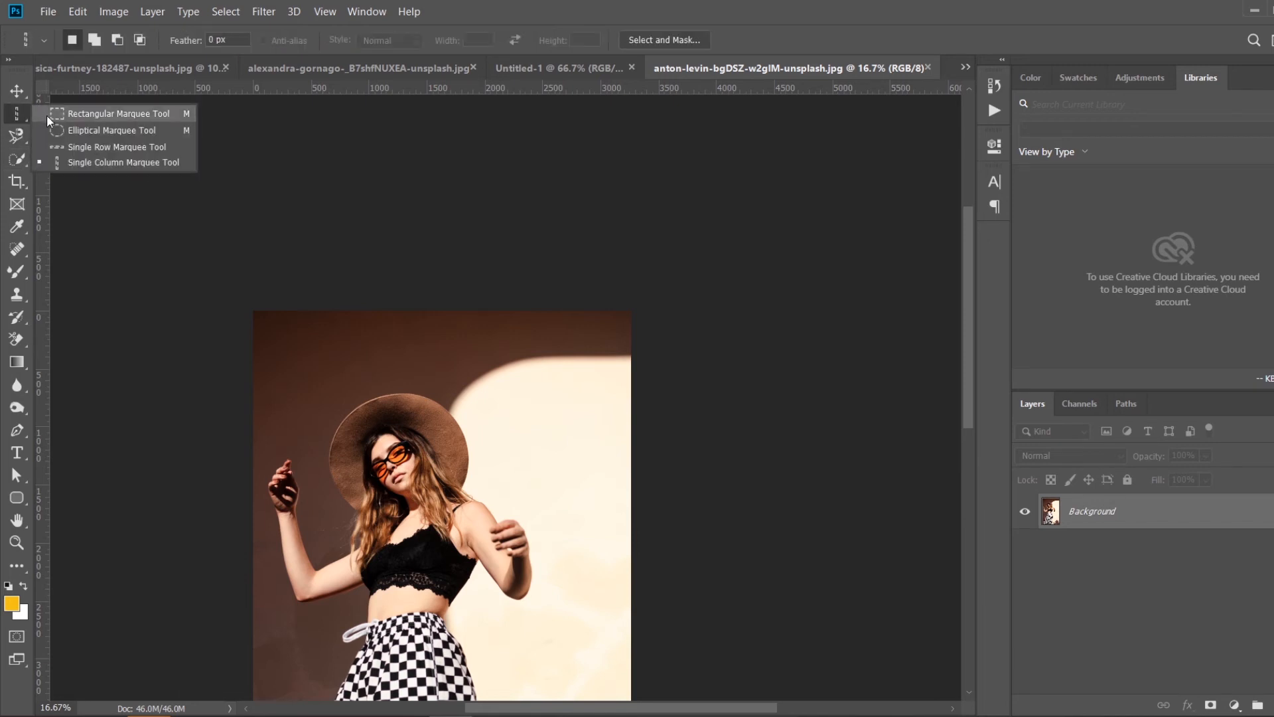
click(47, 114)
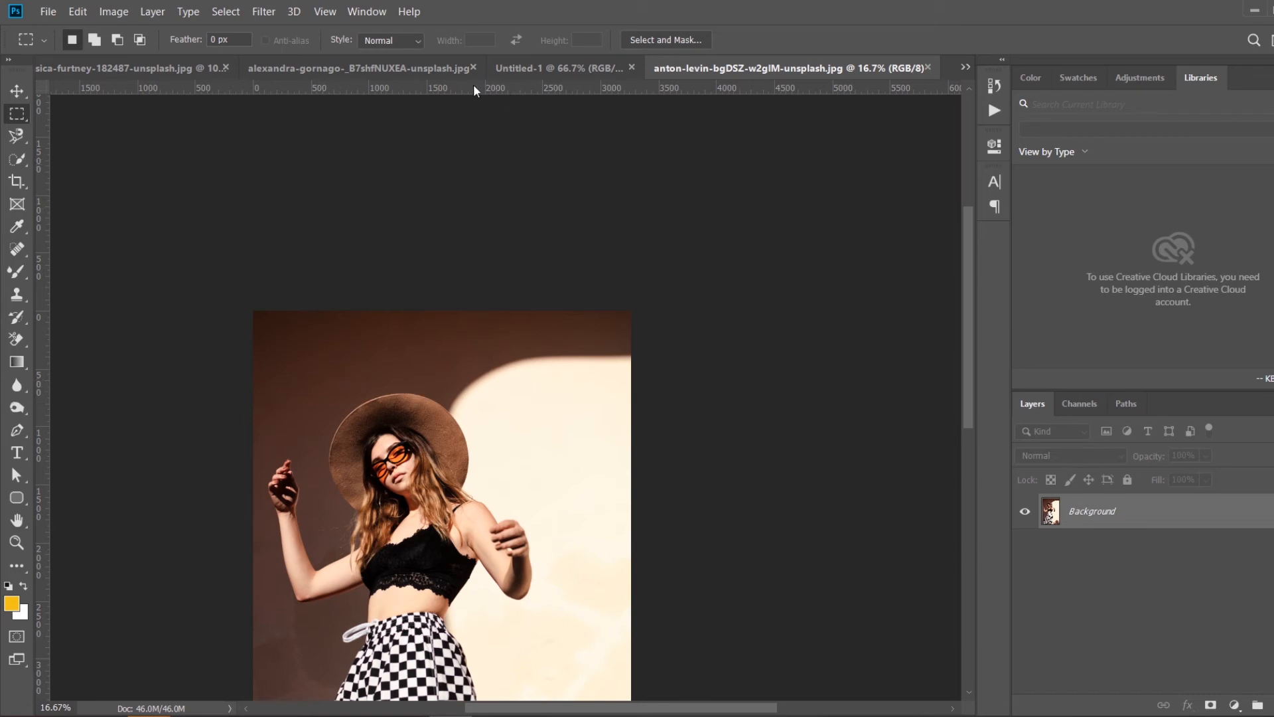
click(361, 63)
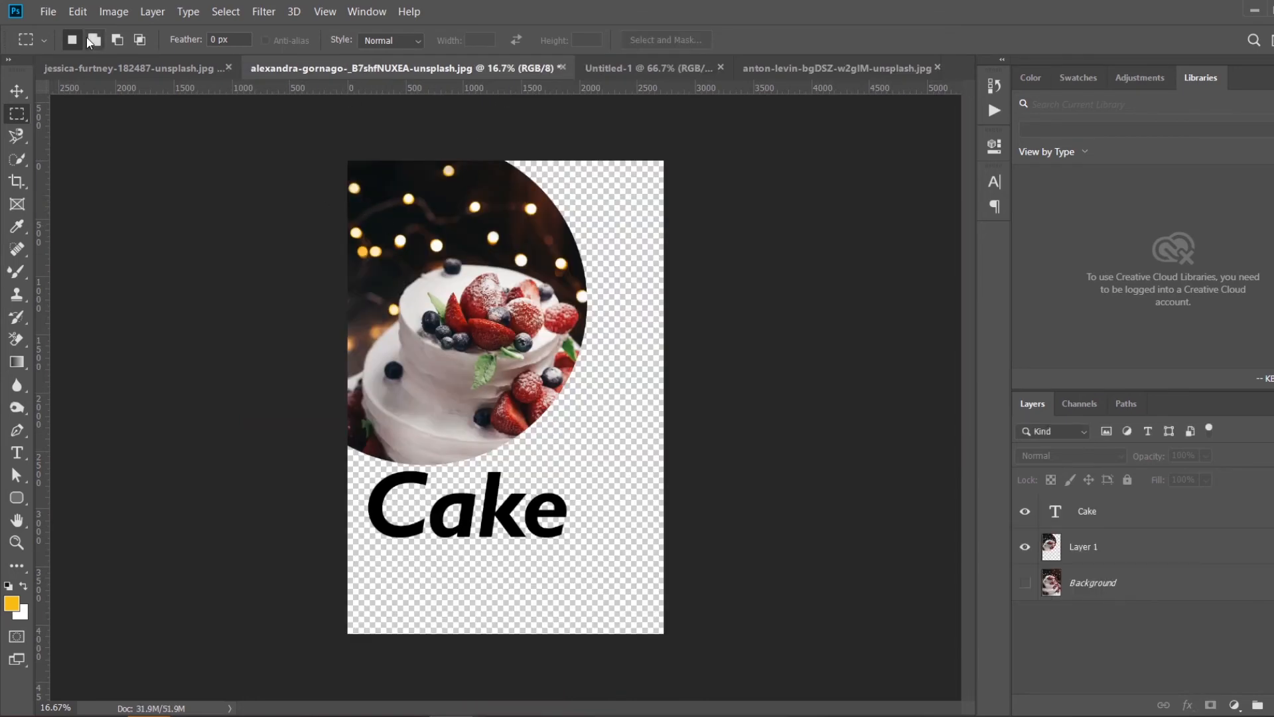
click(110, 67)
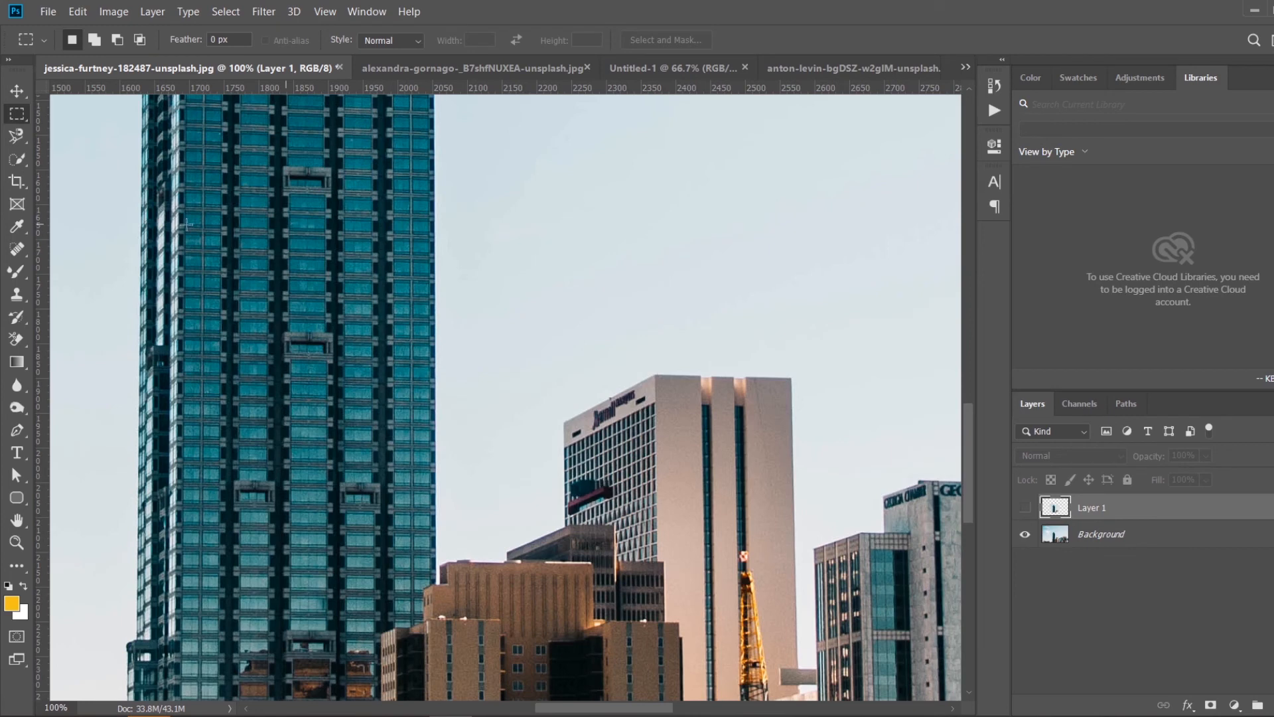
drag(122, 208, 493, 486)
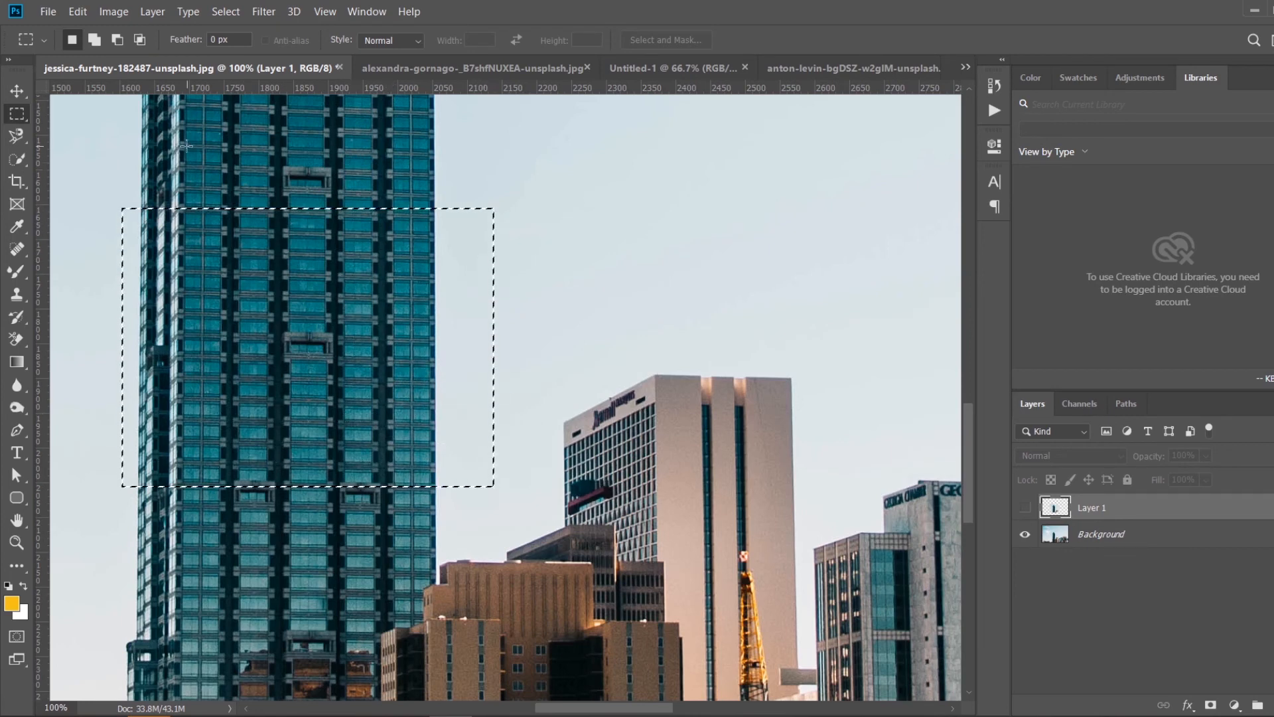
- Add an elliptical marquee area to the selection, overlapping its lower-right corner and reaching over the brown and beige buildings
right_click(26, 114)
click(66, 131)
drag(367, 357, 678, 623)
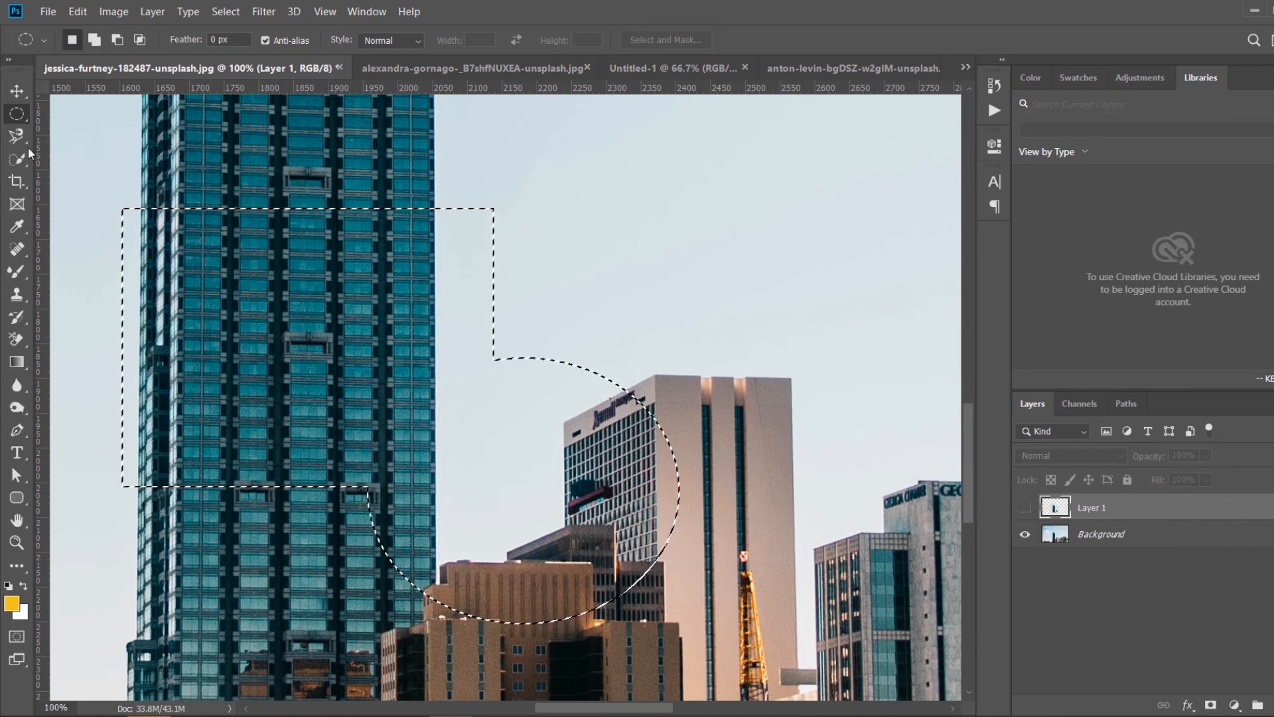
- Add a smaller rectangular marquee area that fills the sky between the first rectangle and the ellipse
right_click(17, 113)
click(67, 116)
drag(461, 269, 628, 416)
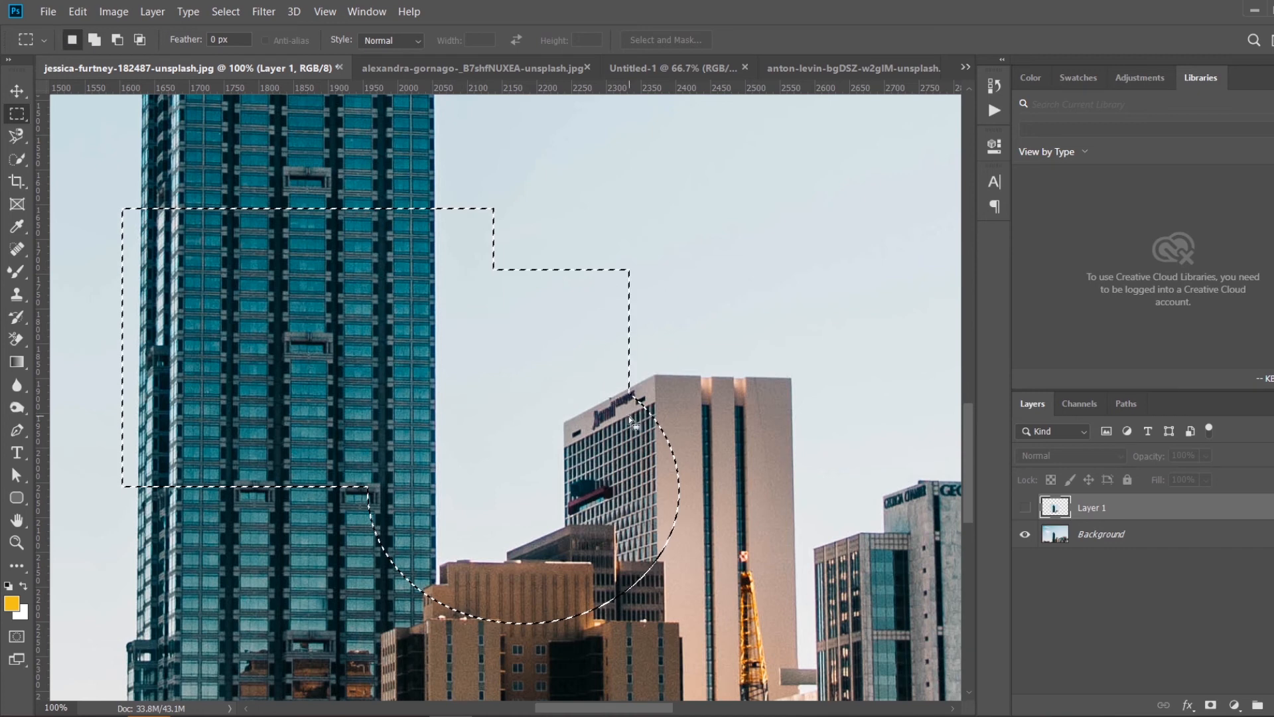
- With the freehand Lasso, add rounded lobes over the sky and beige building, plus a small area along the selection's lower edge
right_click(24, 113)
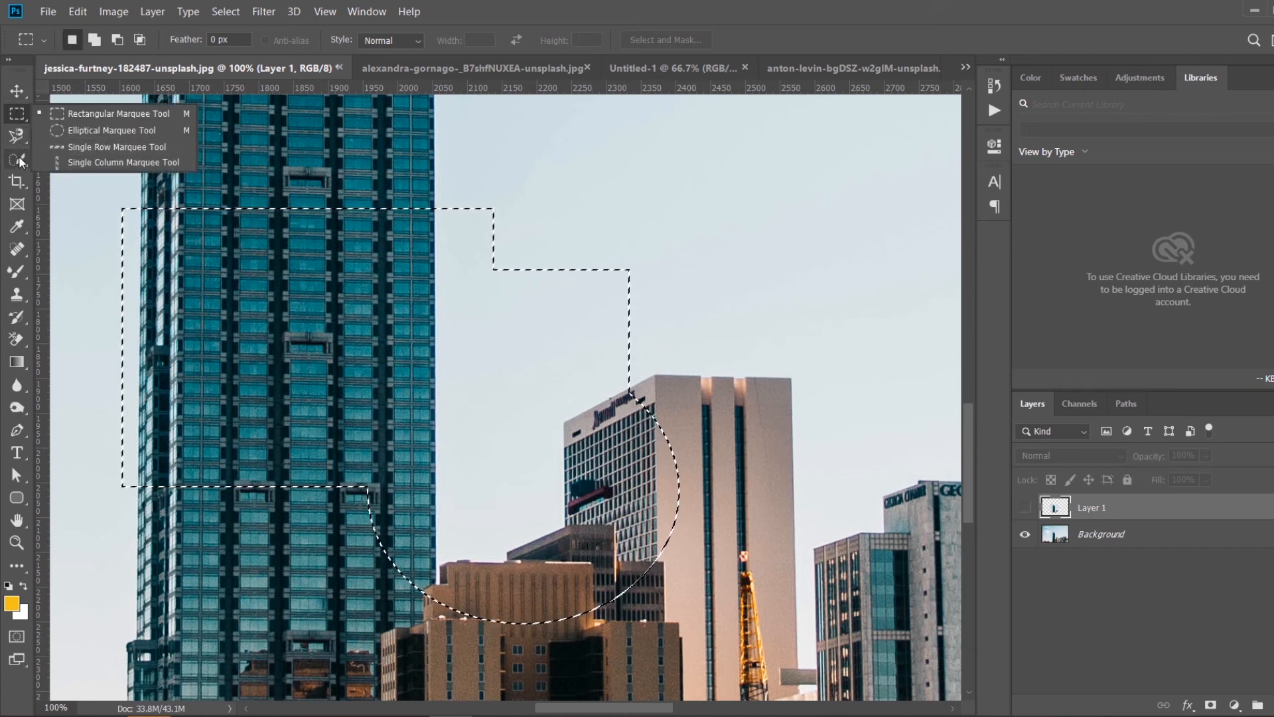
click(20, 135)
click(45, 136)
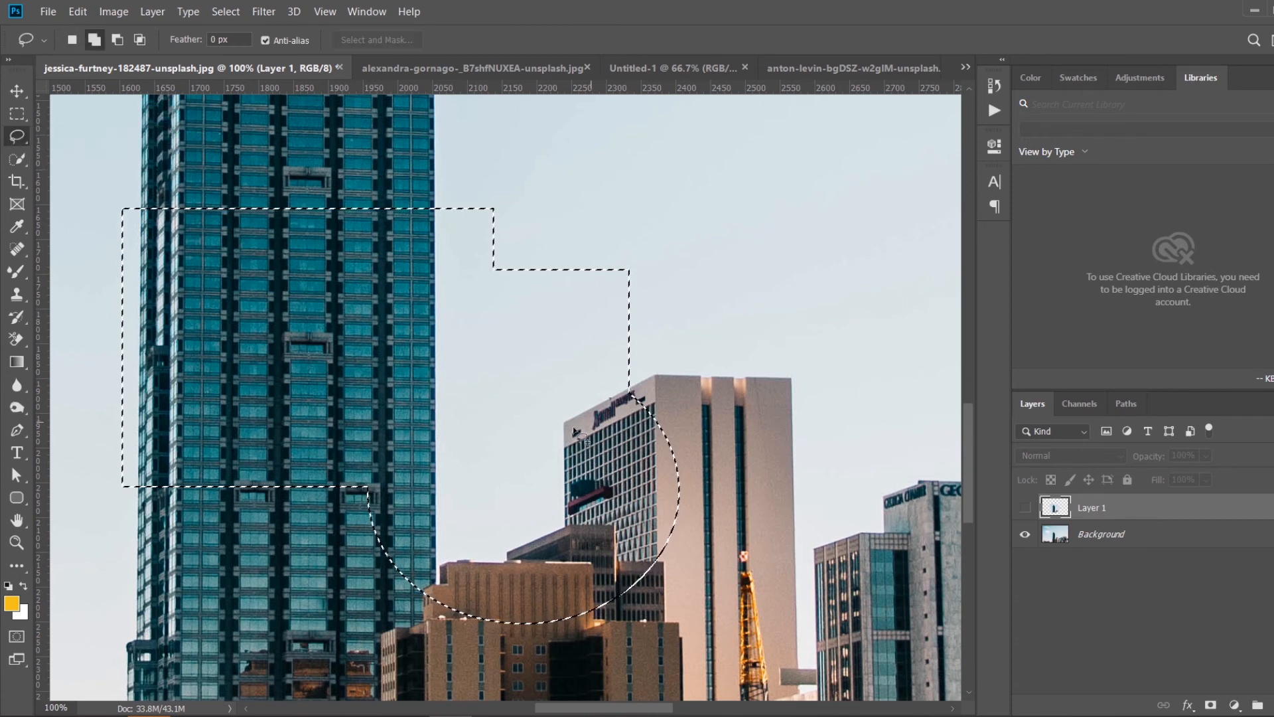
mouse_move(573, 429)
mouse_down()
mouse_move(608, 343)
mouse_move(586, 369)
mouse_move(477, 212)
mouse_up()
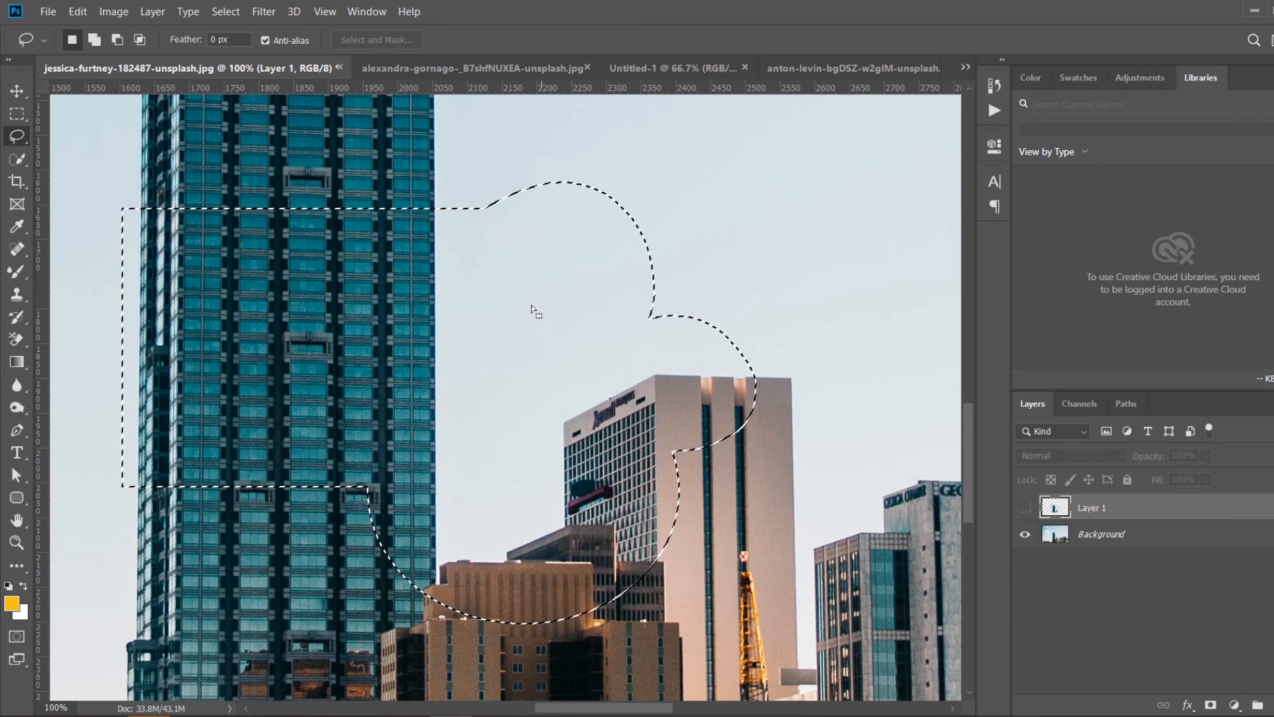
drag(321, 514, 395, 534)
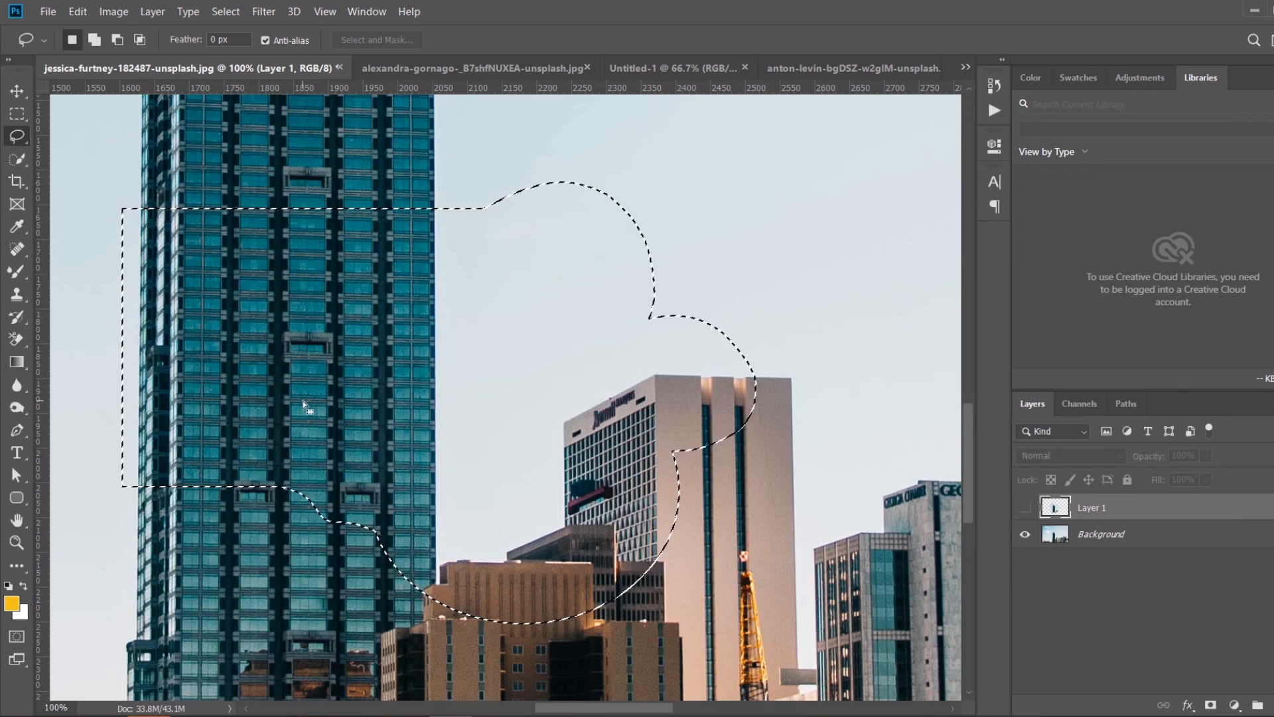
- With the freehand Lasso, subtract a rounded notch from the selection's upper edge on the blue tower
scroll(317, 273, up, 2)
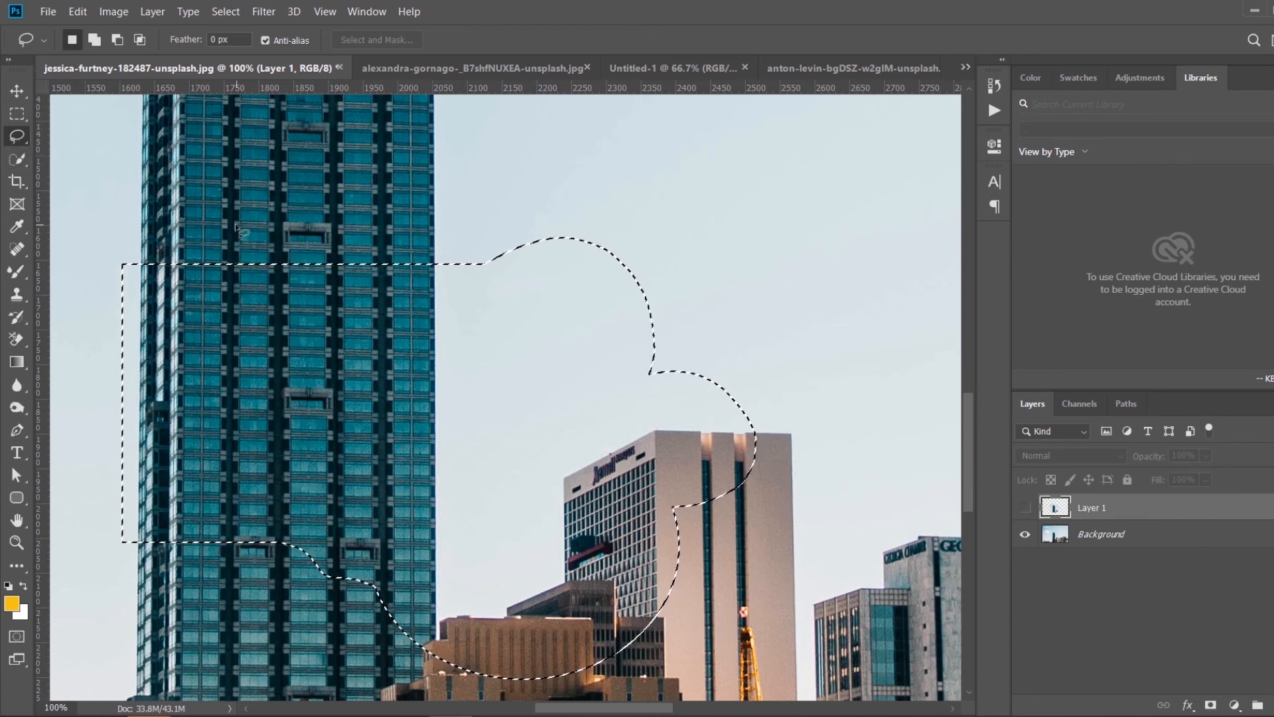
mouse_move(260, 224)
mouse_down()
mouse_move(292, 302)
mouse_move(359, 226)
mouse_up()
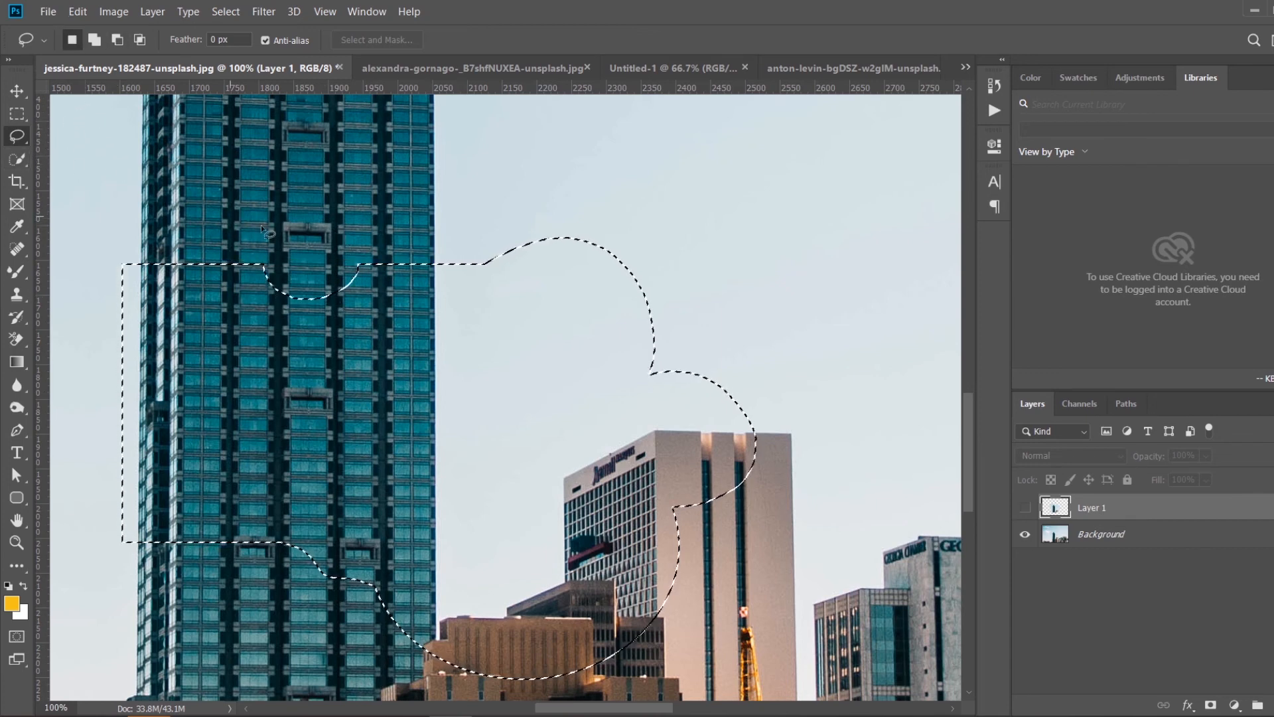
drag(308, 284, 279, 232)
- Switch to the open portrait photo of the woman in the brown hat
click(645, 67)
click(498, 63)
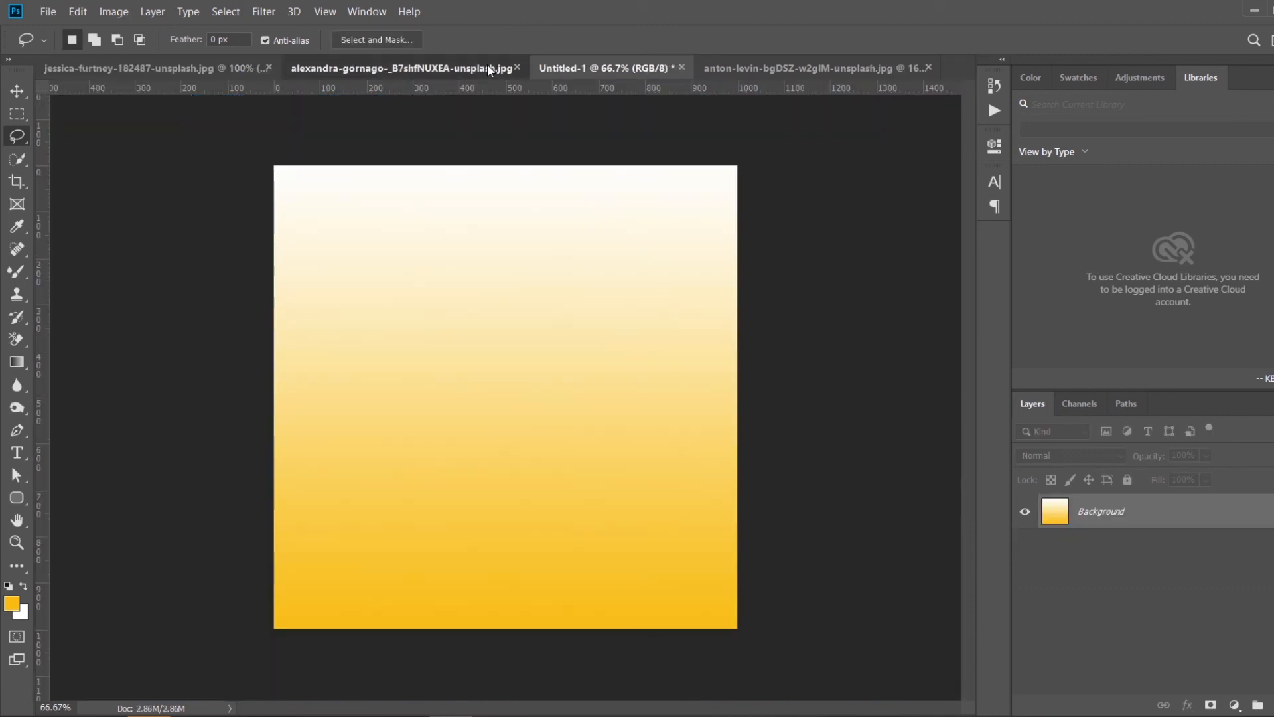
click(790, 68)
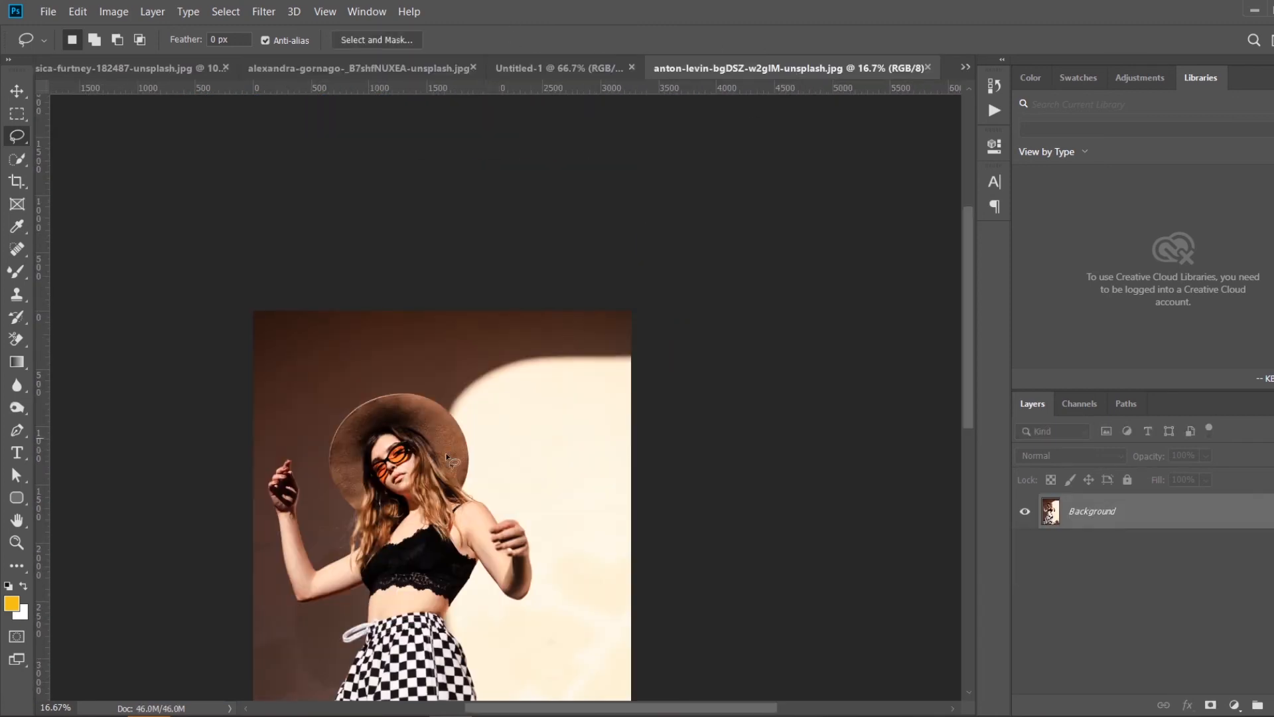
key(z)
click(414, 459)
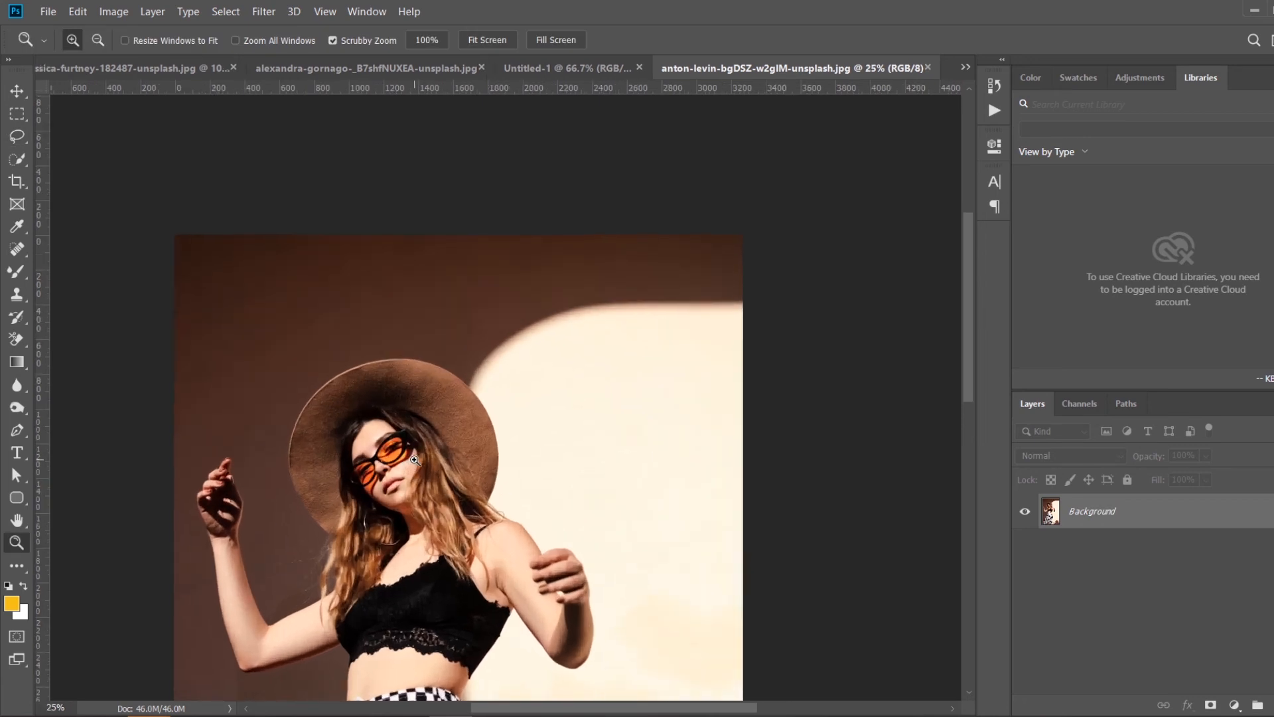
click(414, 459)
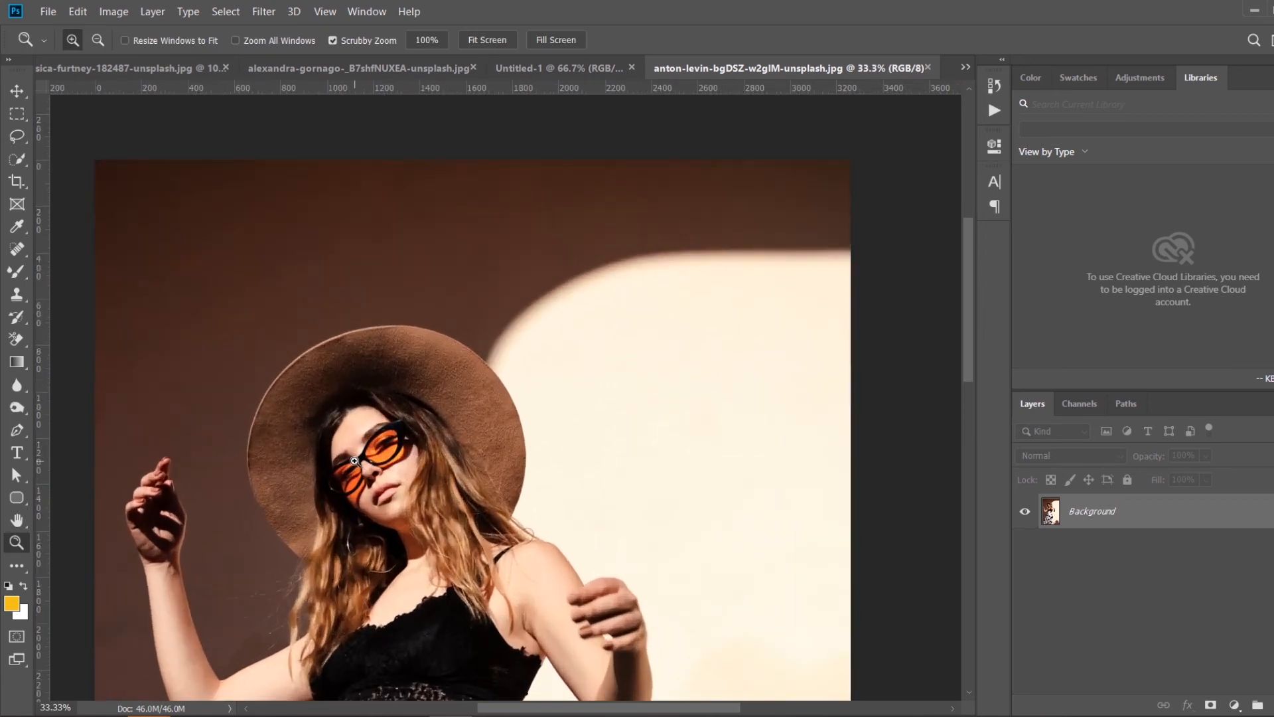
- Draw an elliptical marquee selection fitted closely around the round brim of the woman's hat
click(18, 113)
click(78, 130)
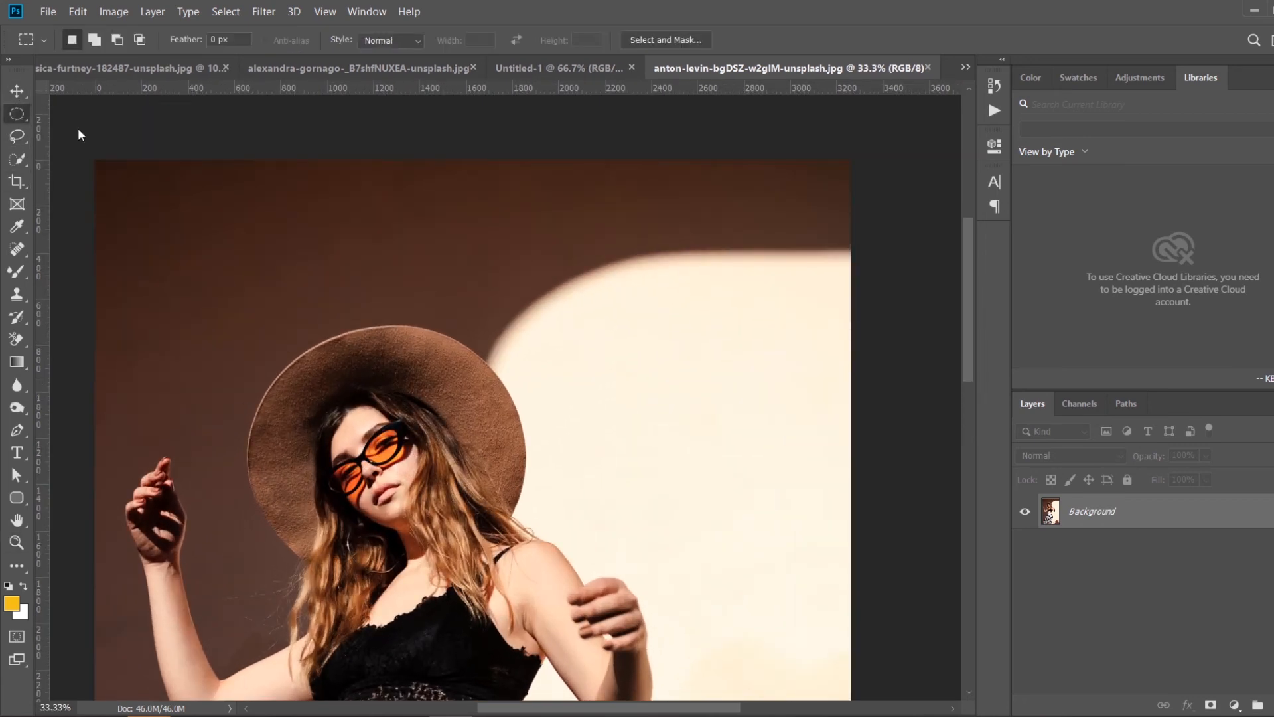
drag(393, 468, 496, 558)
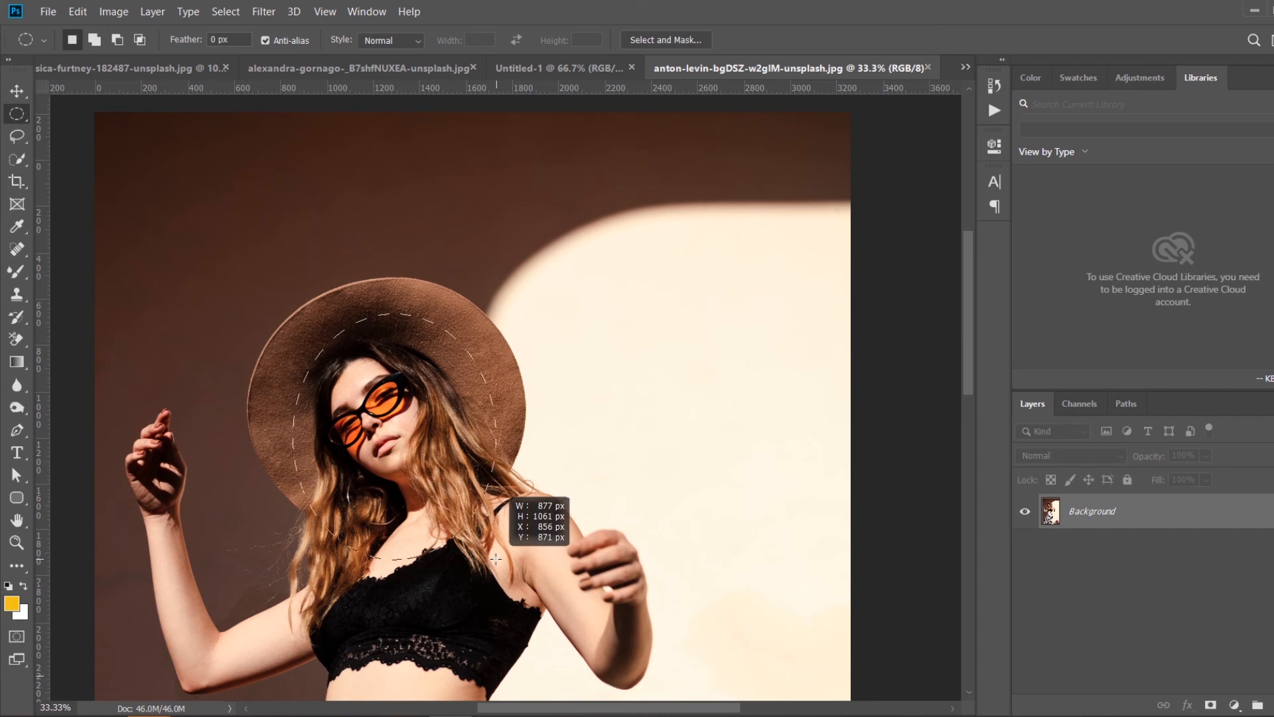
key(alt)
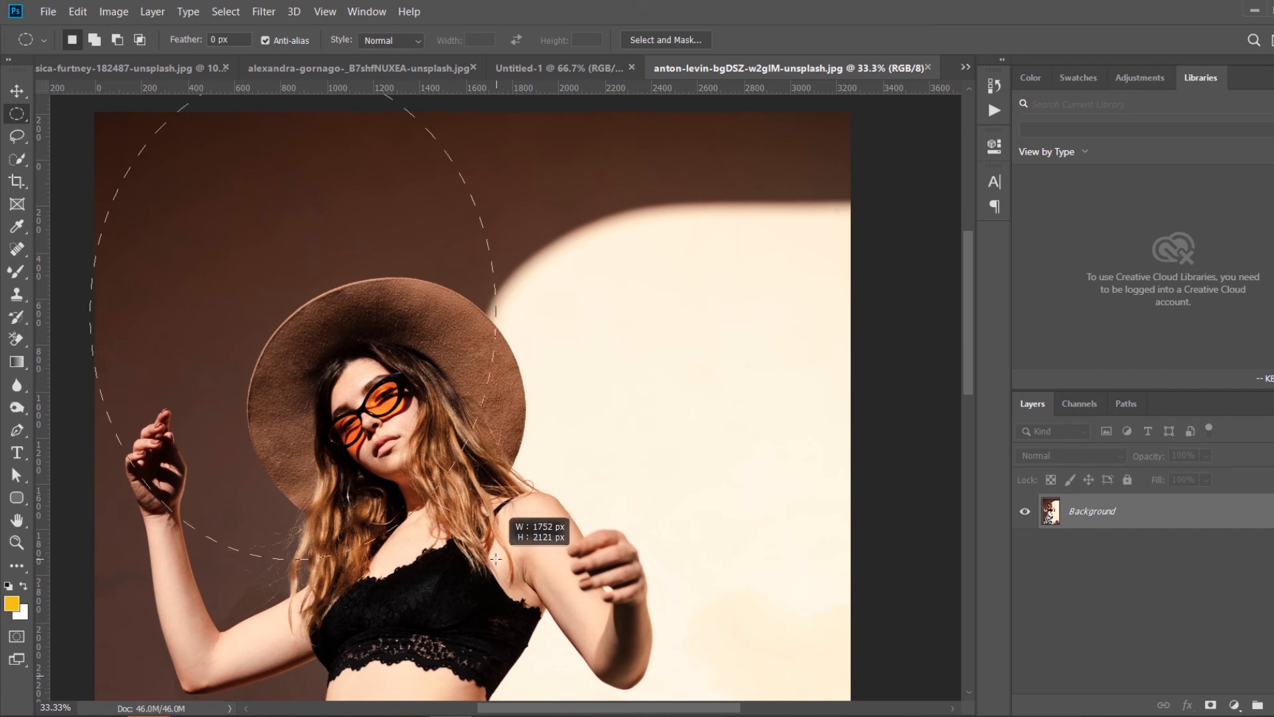
drag(496, 558, 524, 619)
key(shift)
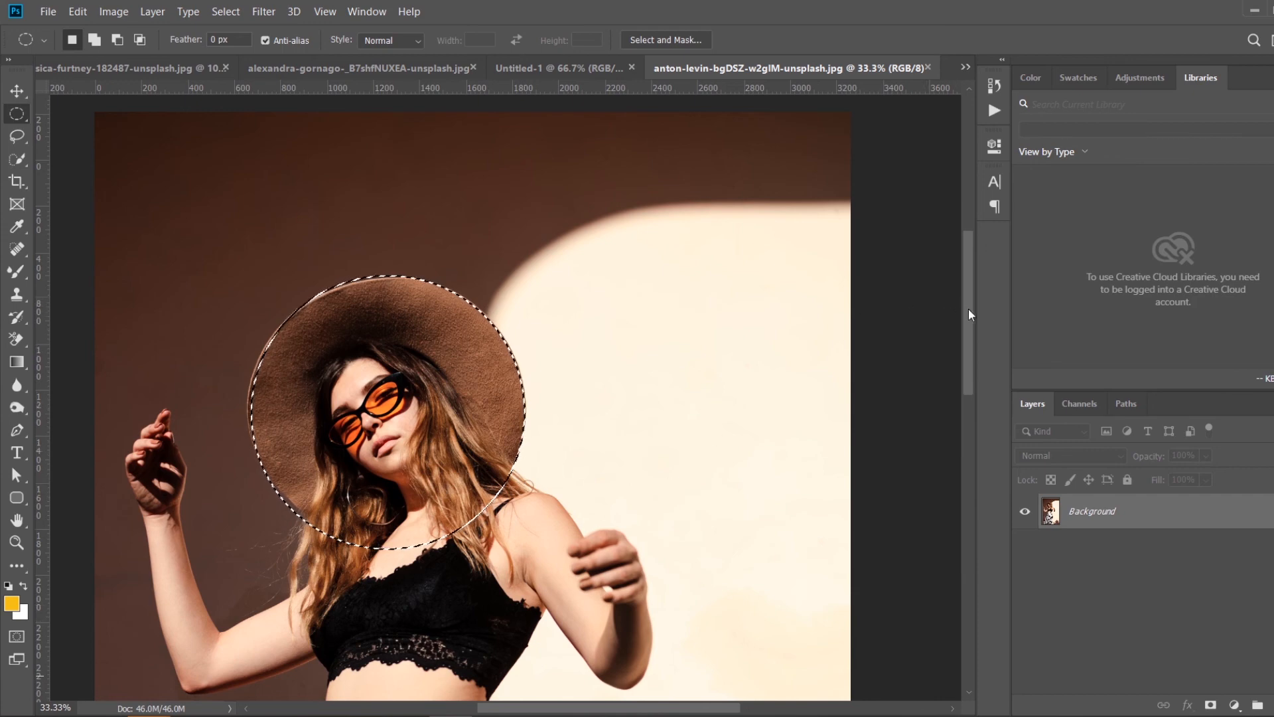
- With the freehand Lasso, add the hair hanging below the hat and the middle of the black top to the selection
drag(968, 308, 976, 345)
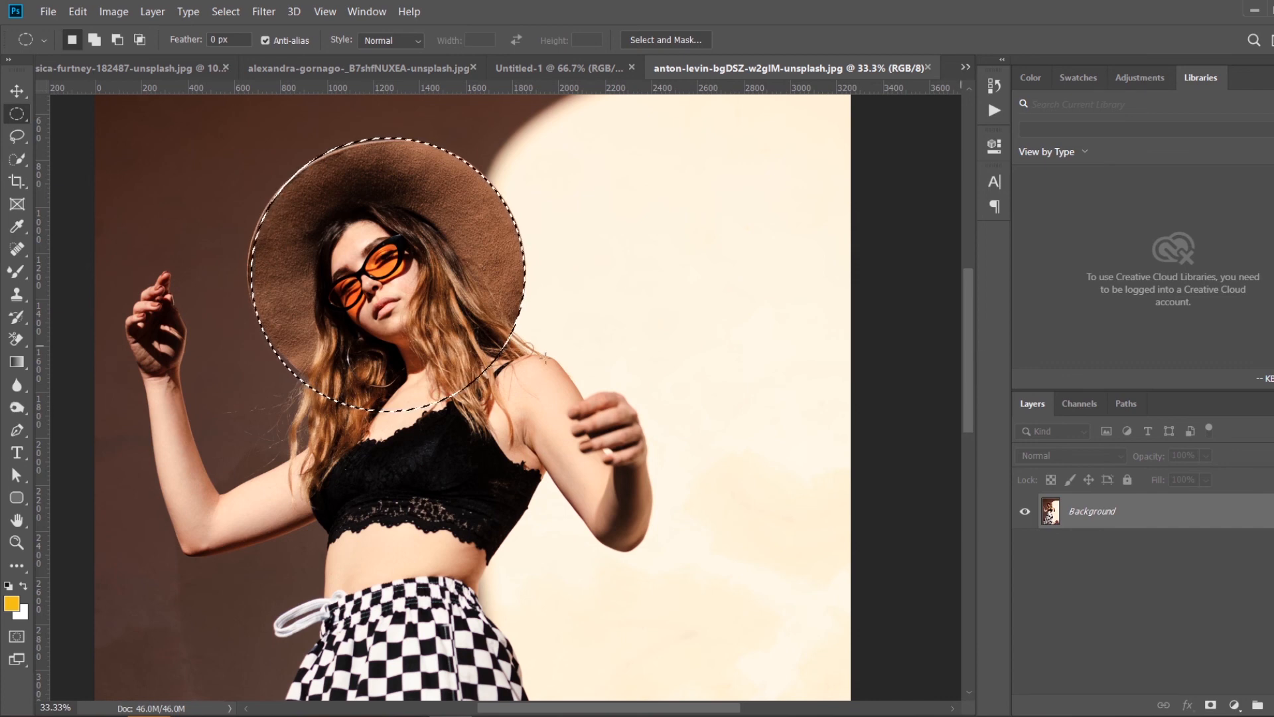
click(16, 136)
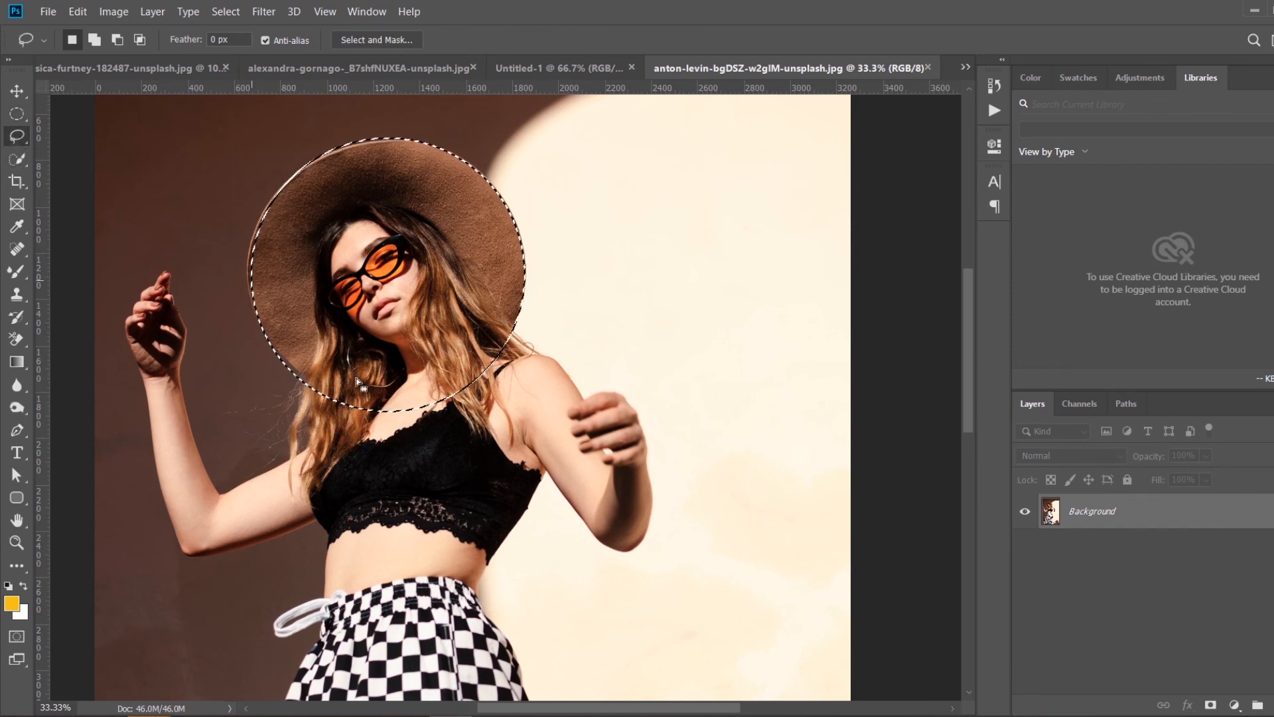
key(shift)
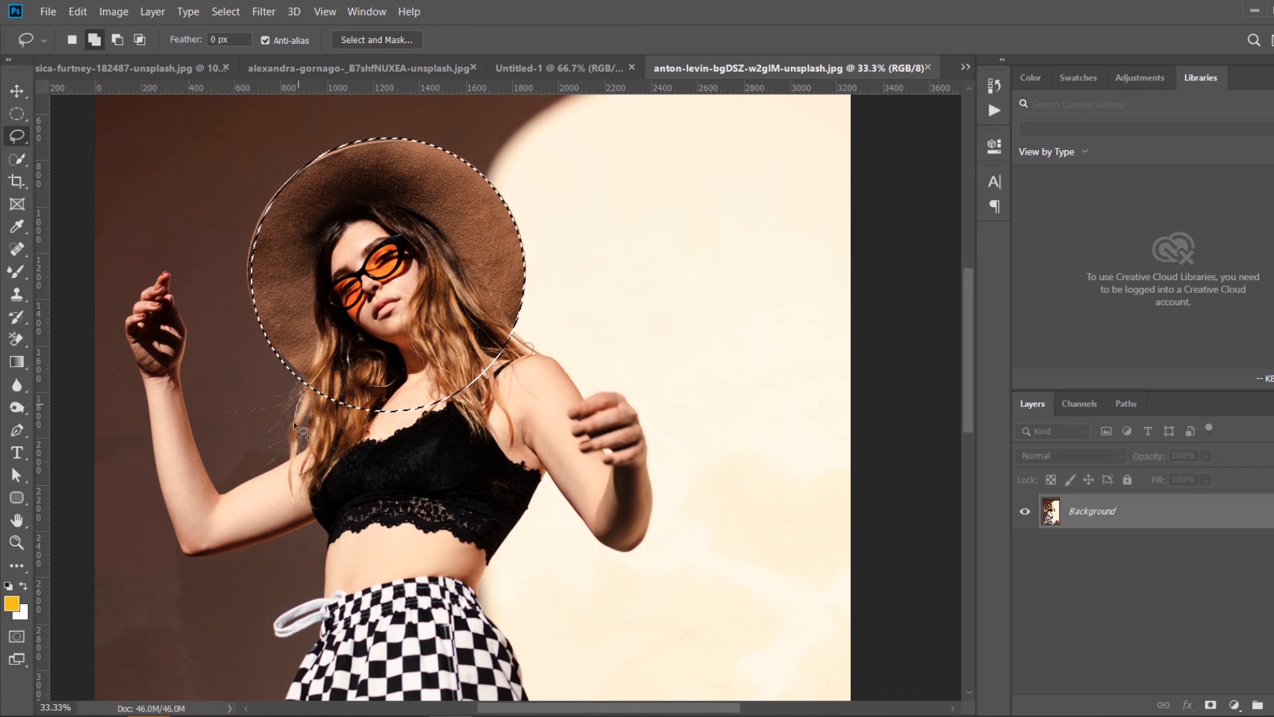
mouse_move(294, 424)
mouse_down()
mouse_move(292, 467)
mouse_move(306, 410)
mouse_move(304, 477)
mouse_move(355, 452)
mouse_move(373, 430)
mouse_move(370, 372)
mouse_move(325, 398)
mouse_up()
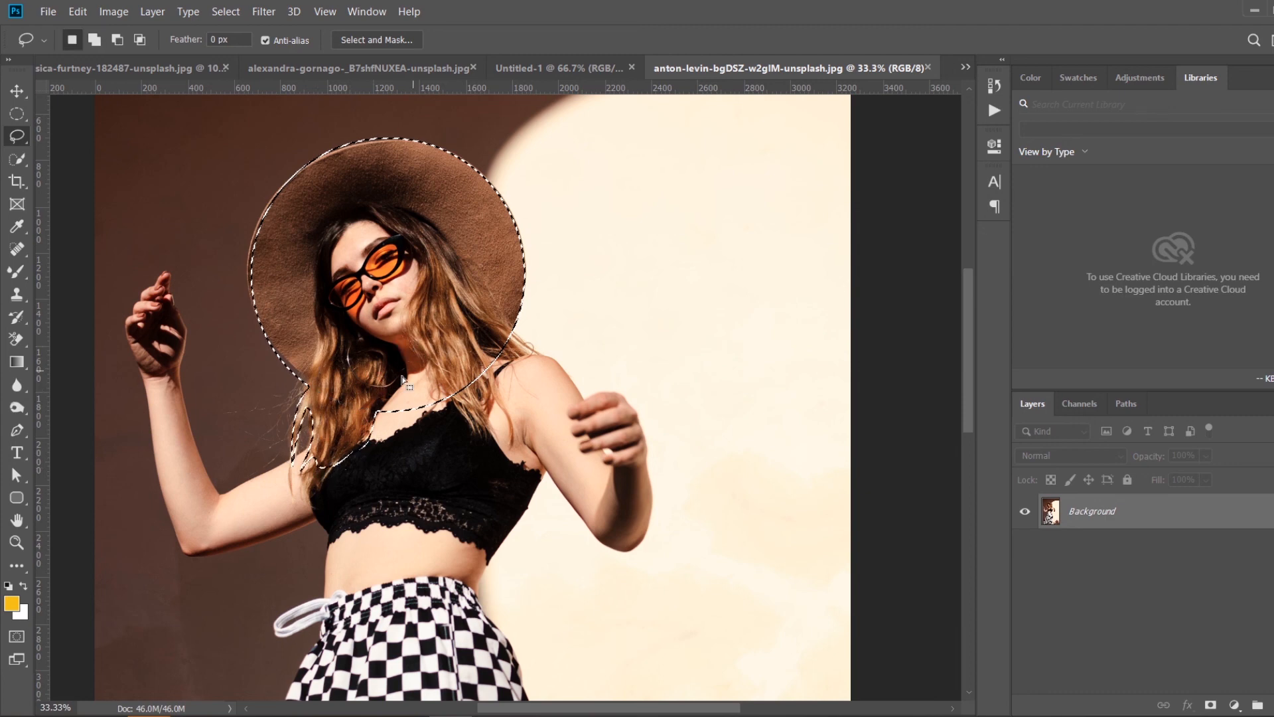
mouse_move(403, 379)
mouse_down()
mouse_move(422, 512)
mouse_move(415, 381)
mouse_move(383, 389)
mouse_up()
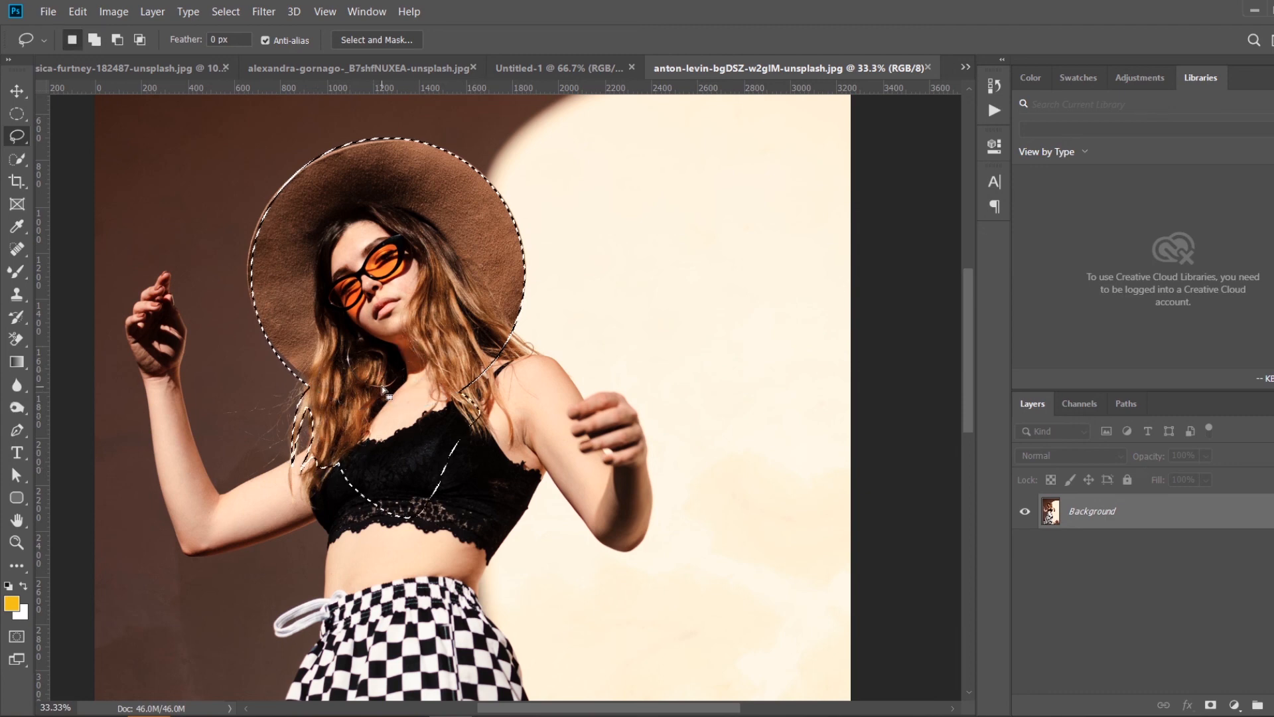
- With the Magnetic Lasso, add the shoulder and upper arm beside the hat, following their edge against the bright wall
key(z)
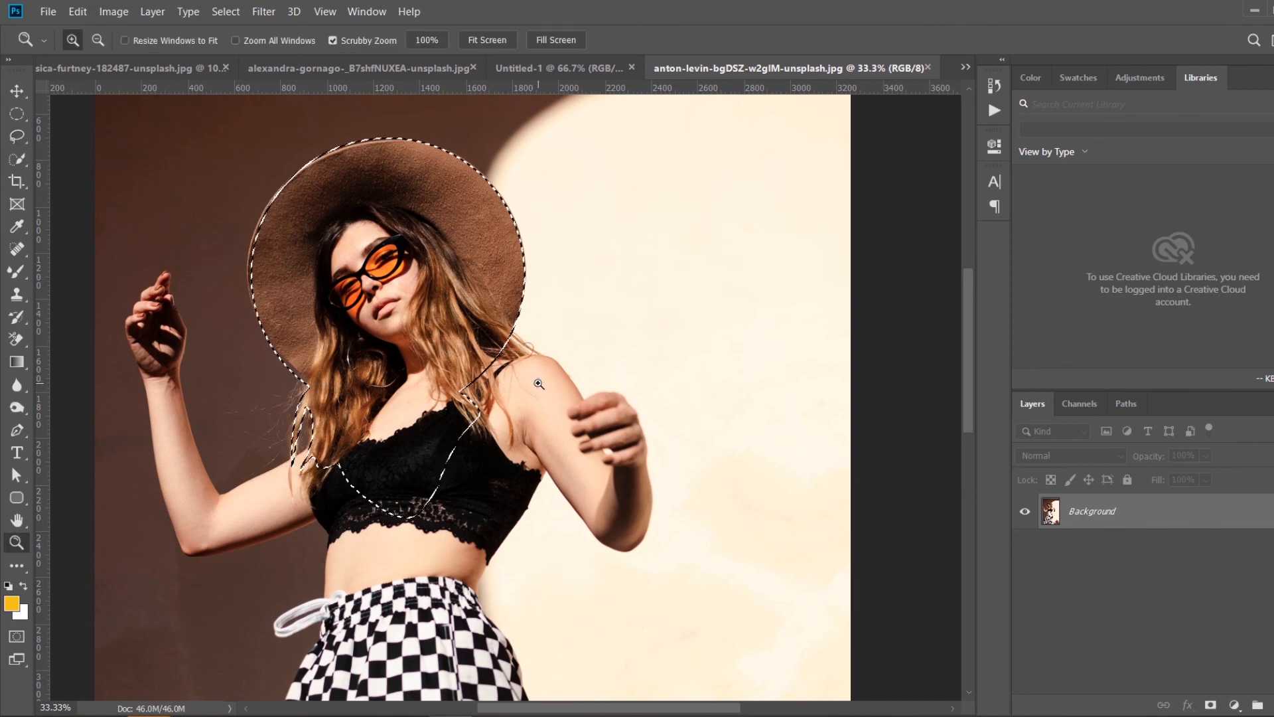
click(539, 383)
click(540, 369)
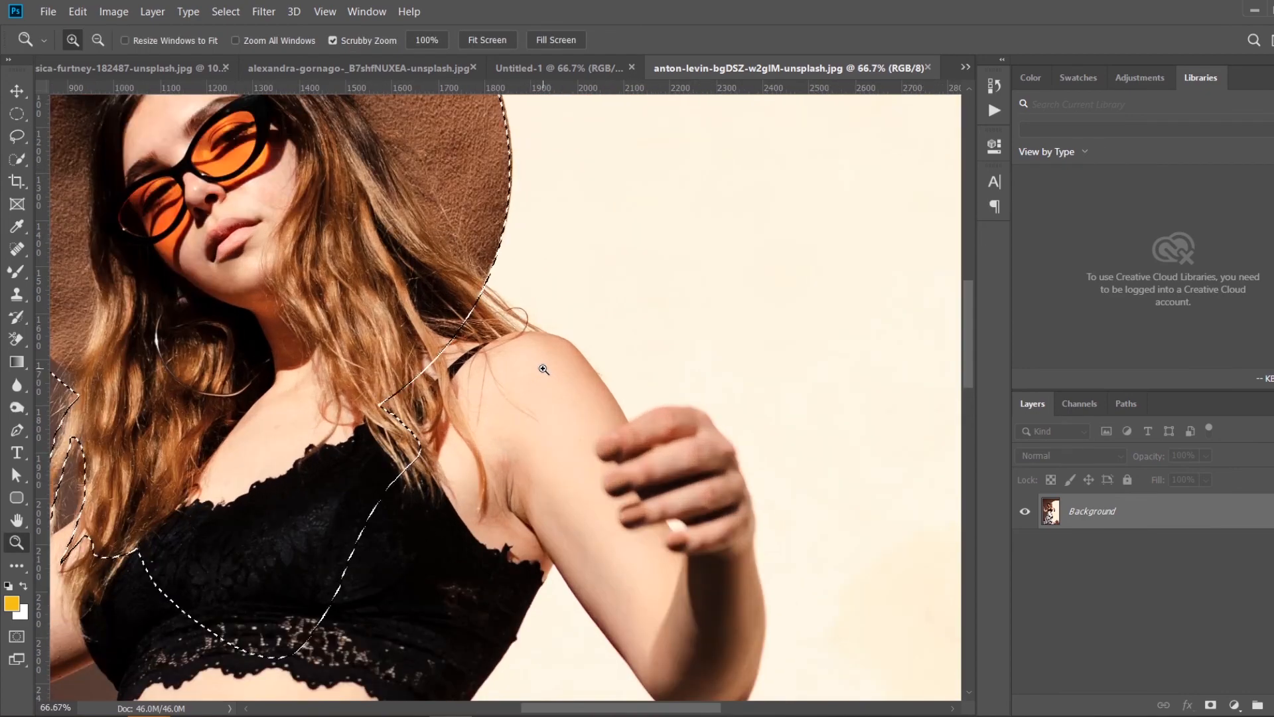
click(543, 369)
click(19, 135)
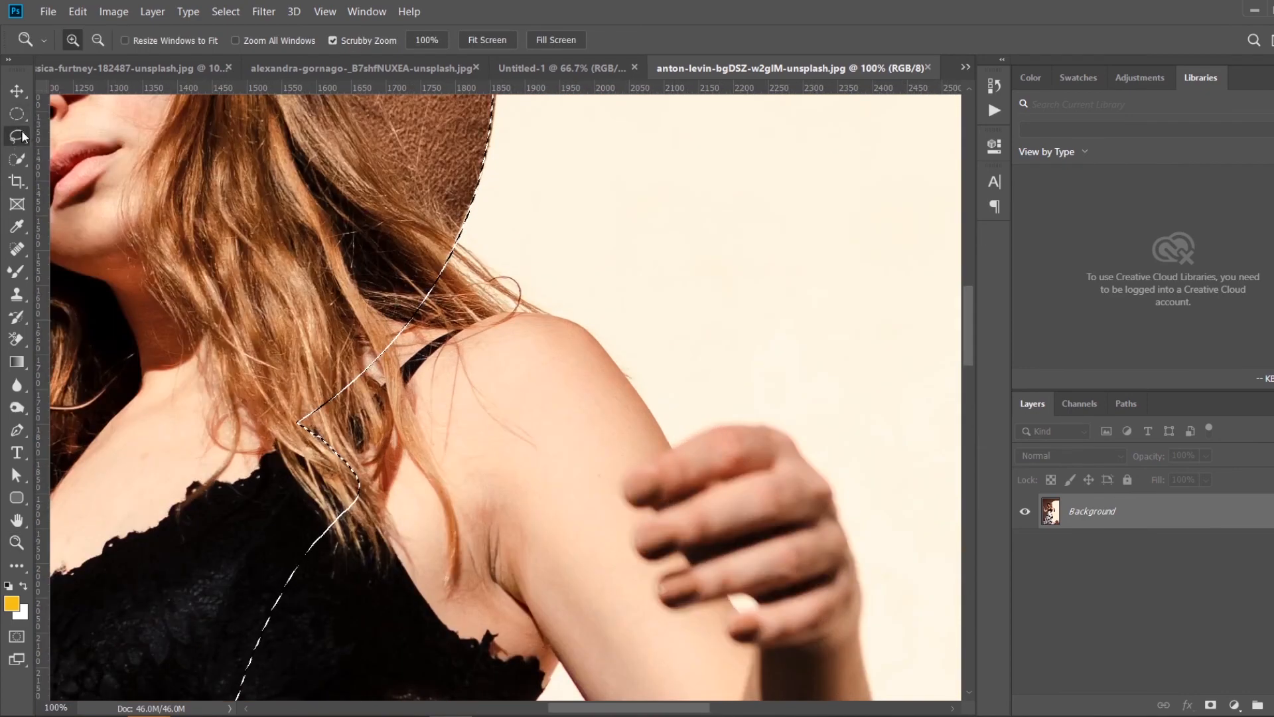
right_click(21, 130)
click(93, 170)
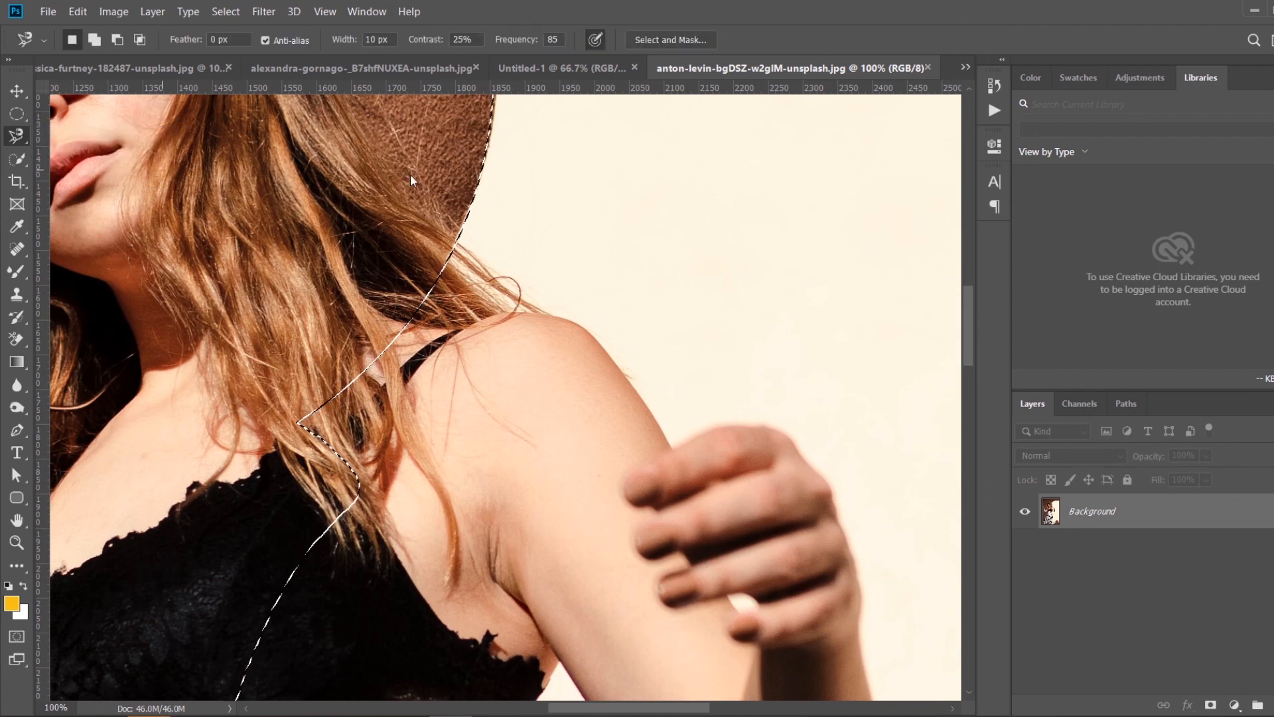
shift+click(438, 199)
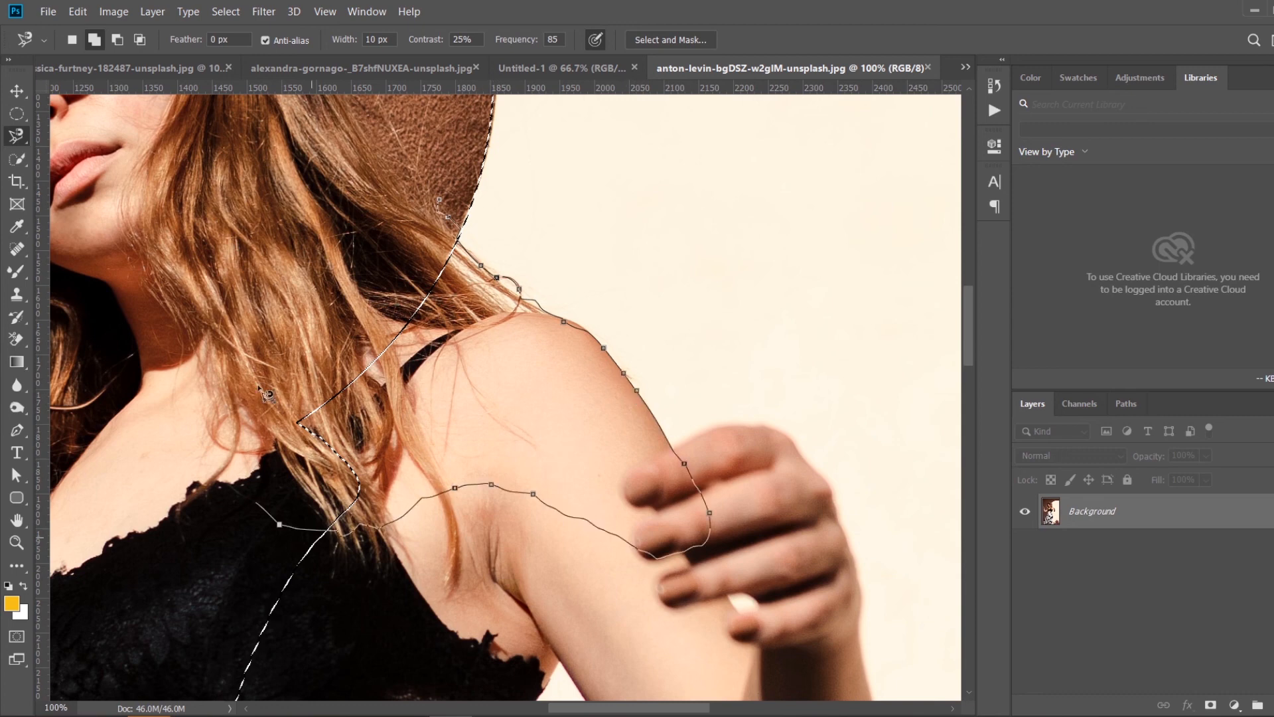
click(437, 199)
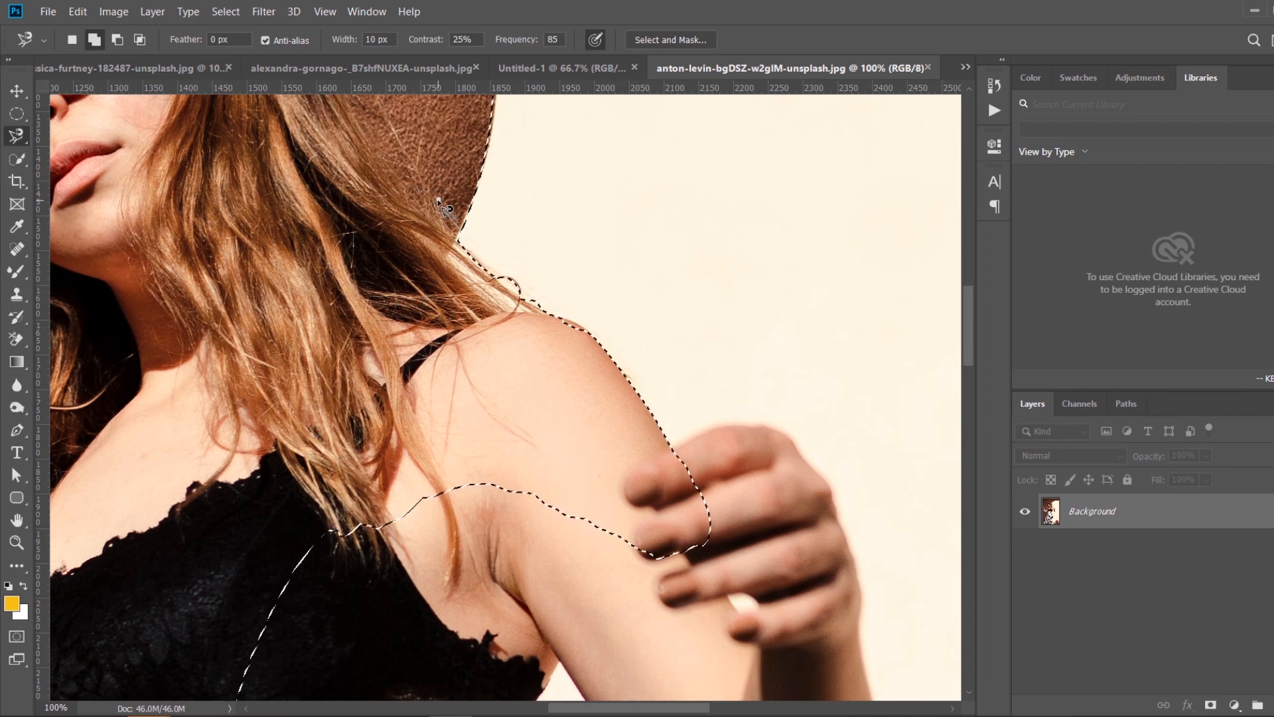
- With the Magnetic Lasso, trace the raised hand in front of the arm and add it to the selection
click(438, 199)
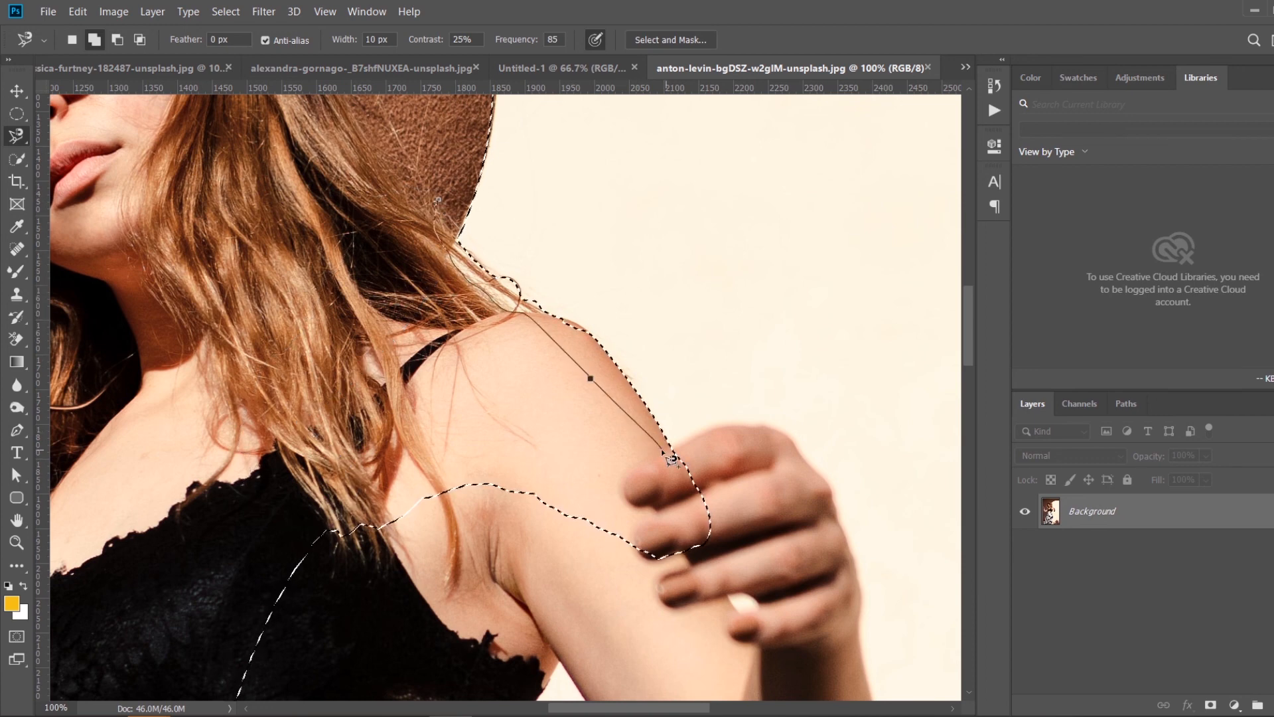
key(Escape)
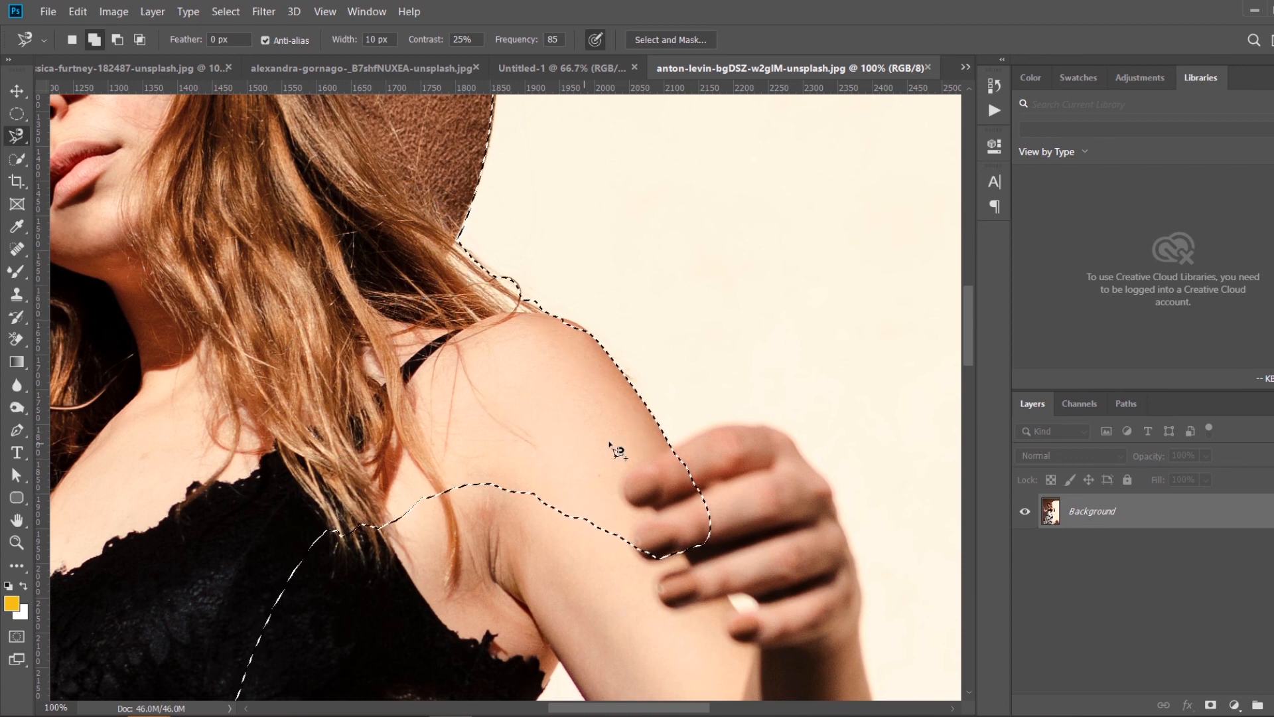
click(657, 450)
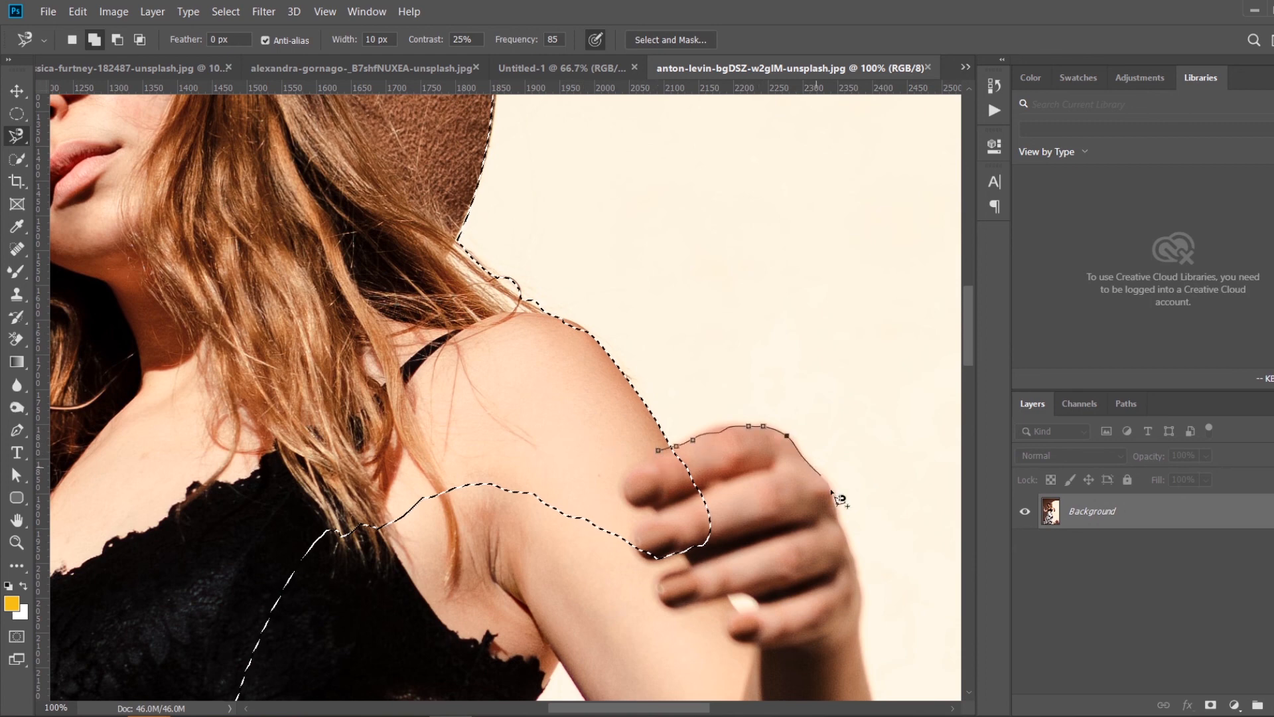
double_click(599, 468)
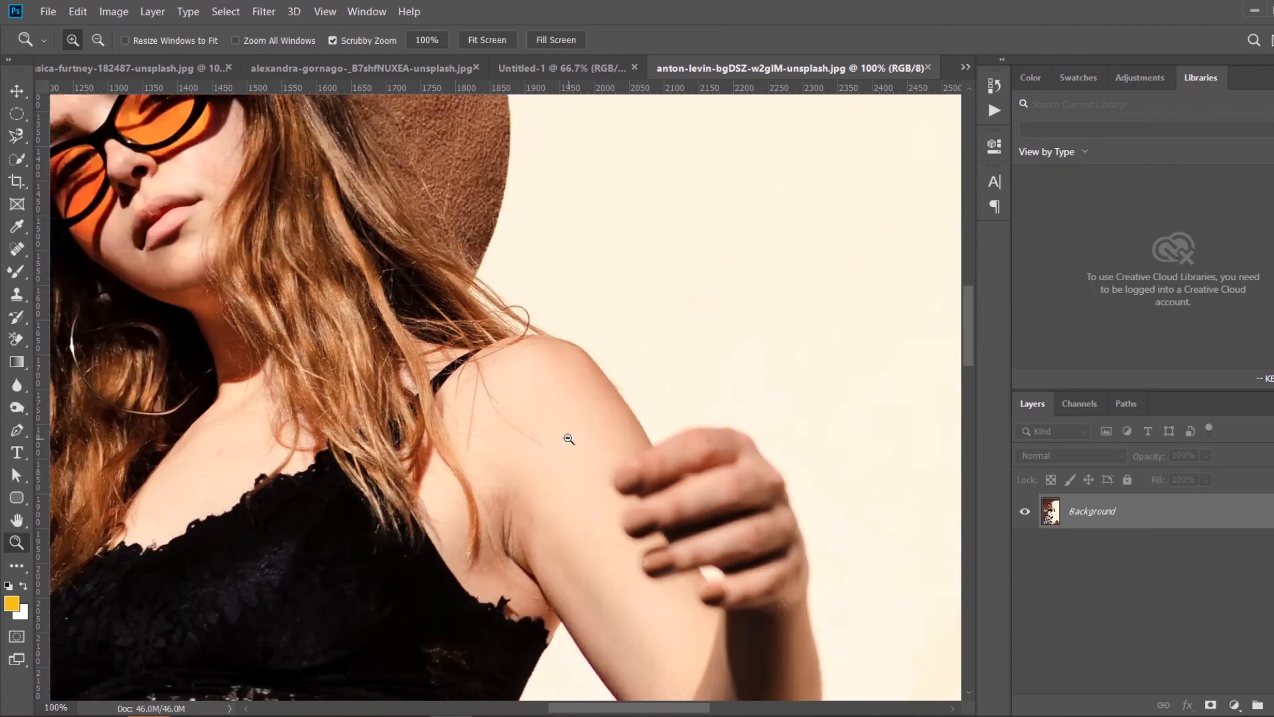
- Copy the selected hat, hair, shoulder and hand to a new layer and hide the Background layer
alt+click(569, 439)
alt+click(569, 438)
alt+click(464, 412)
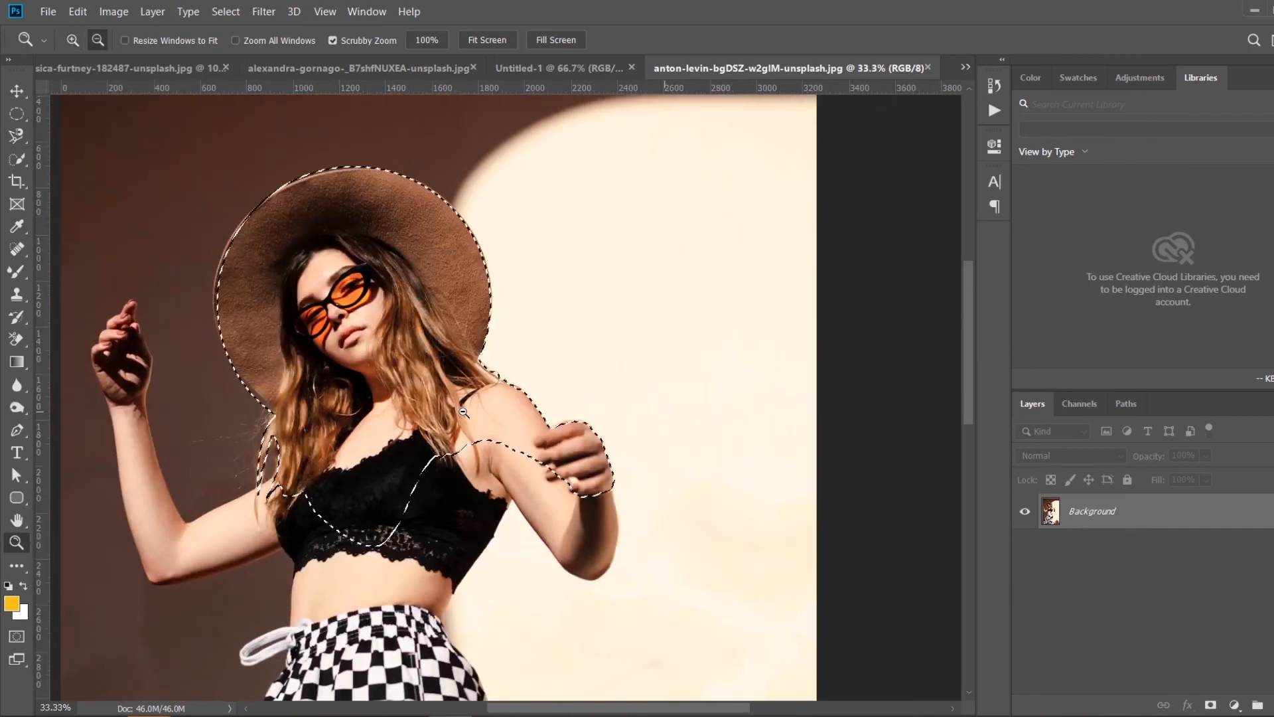
alt+click(464, 412)
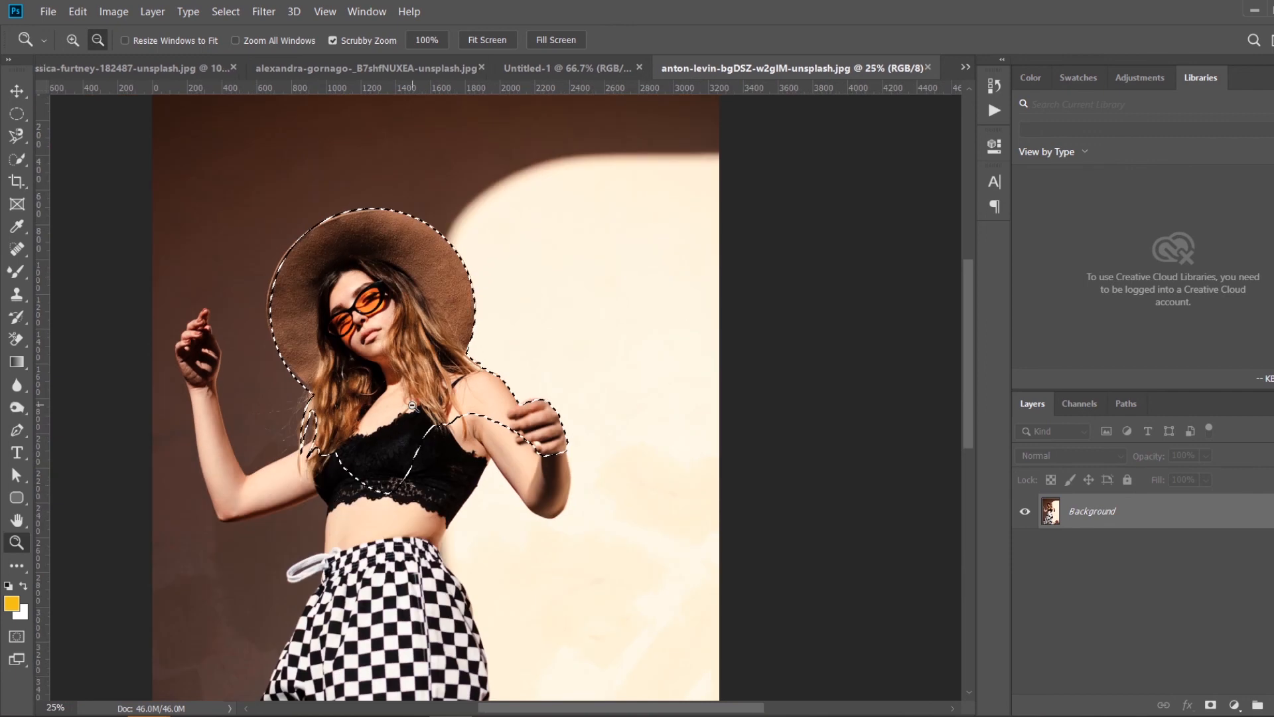
alt+click(412, 405)
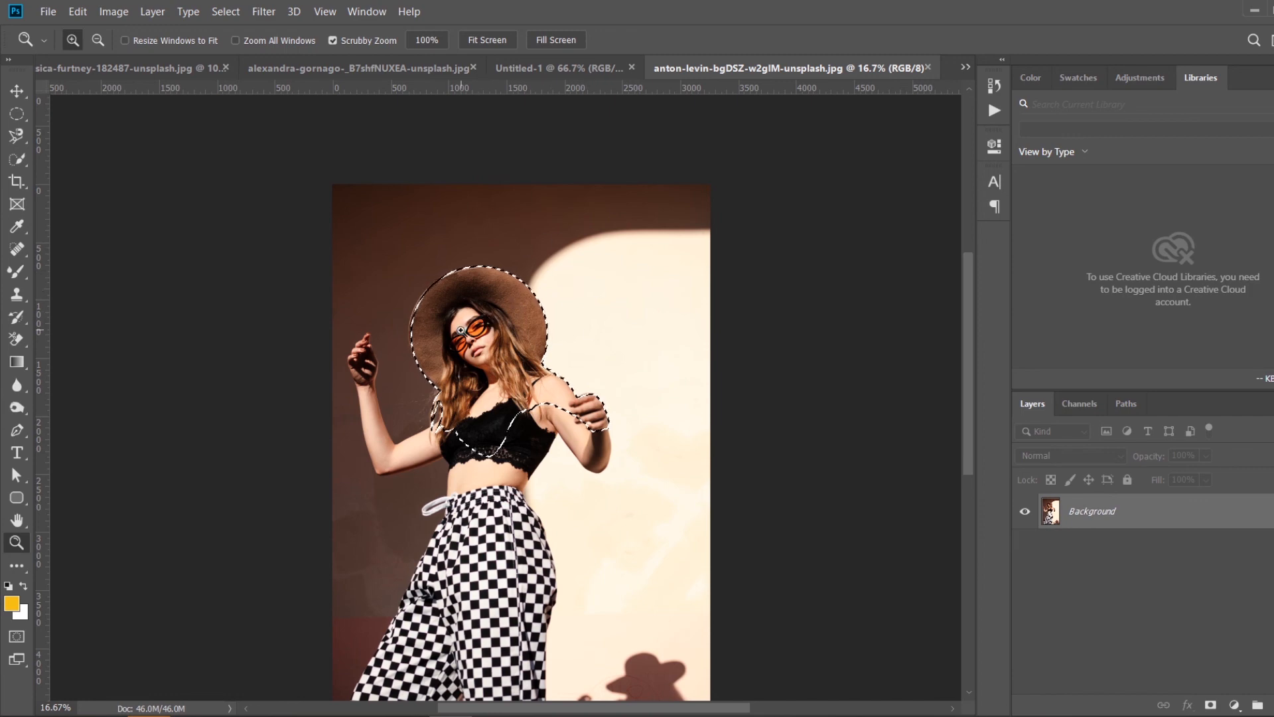
key(m)
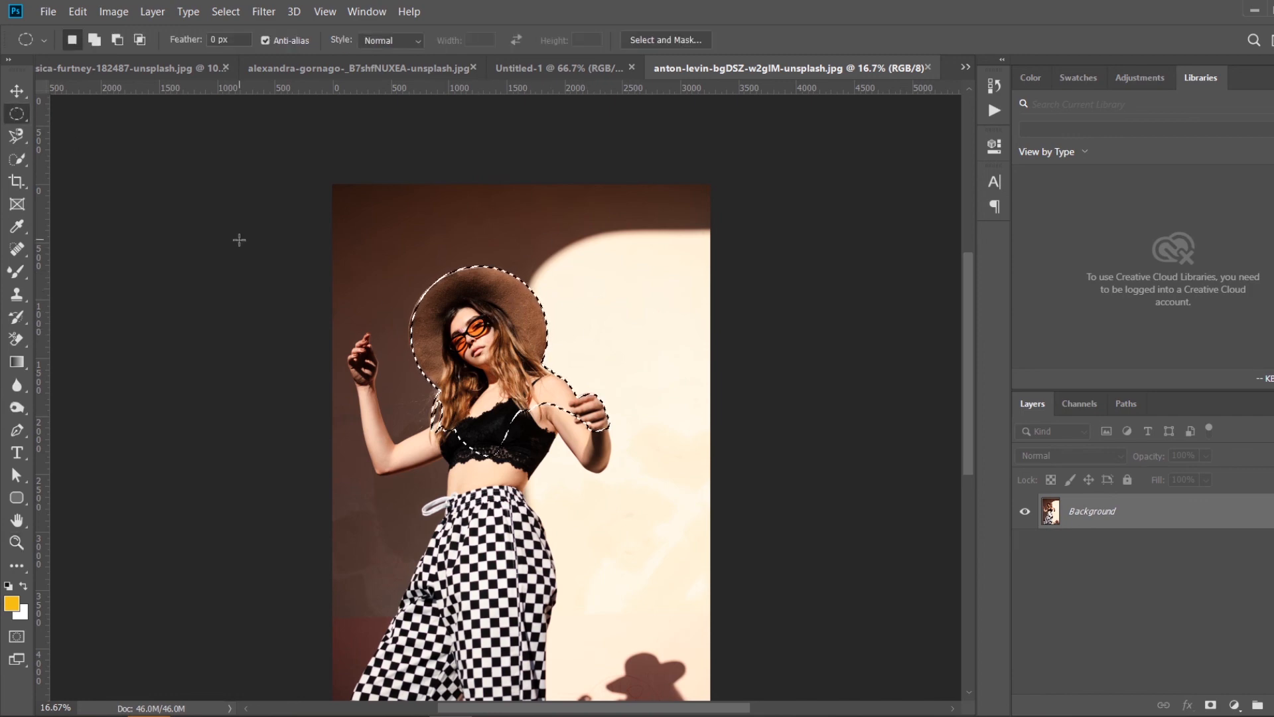
right_click(481, 349)
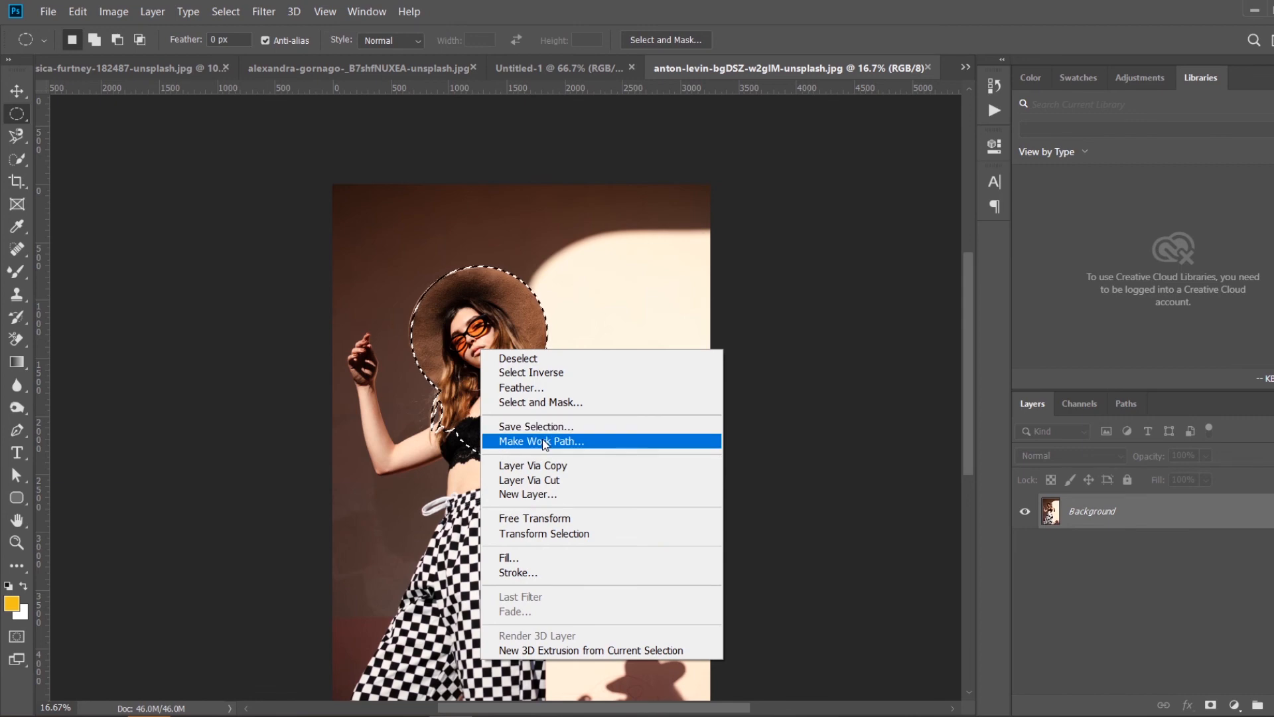
click(543, 464)
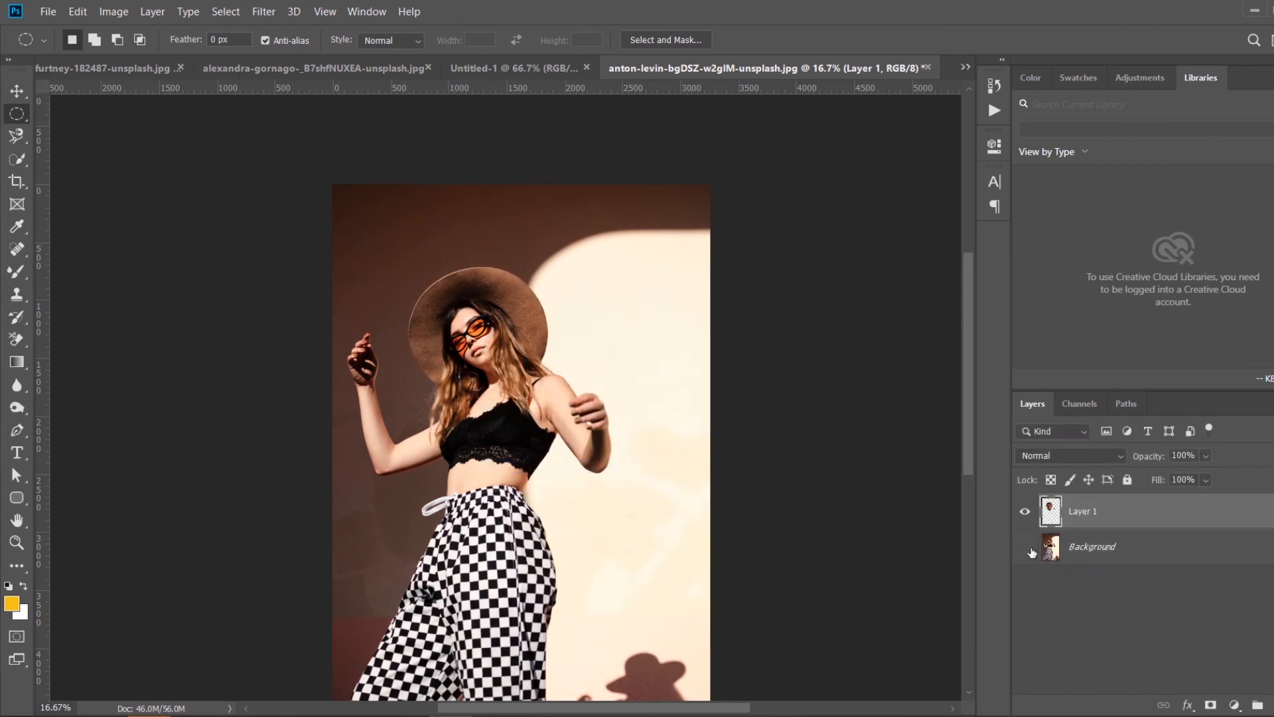
click(1032, 551)
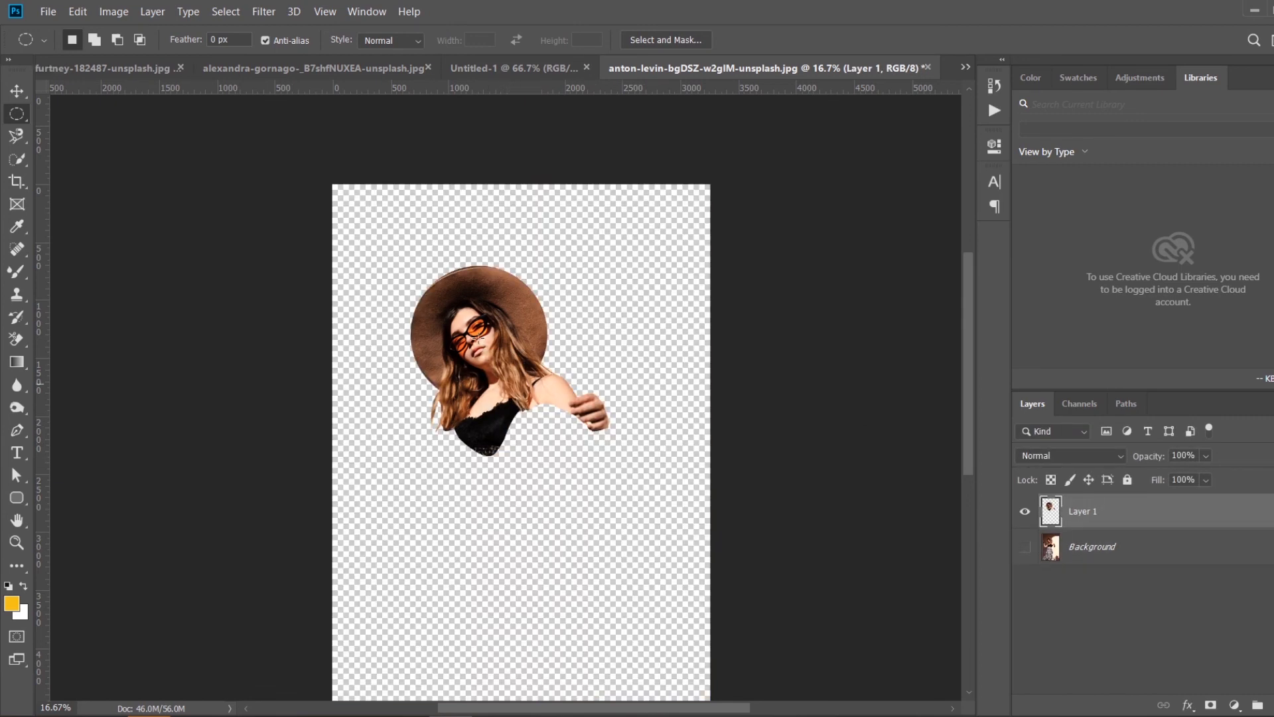